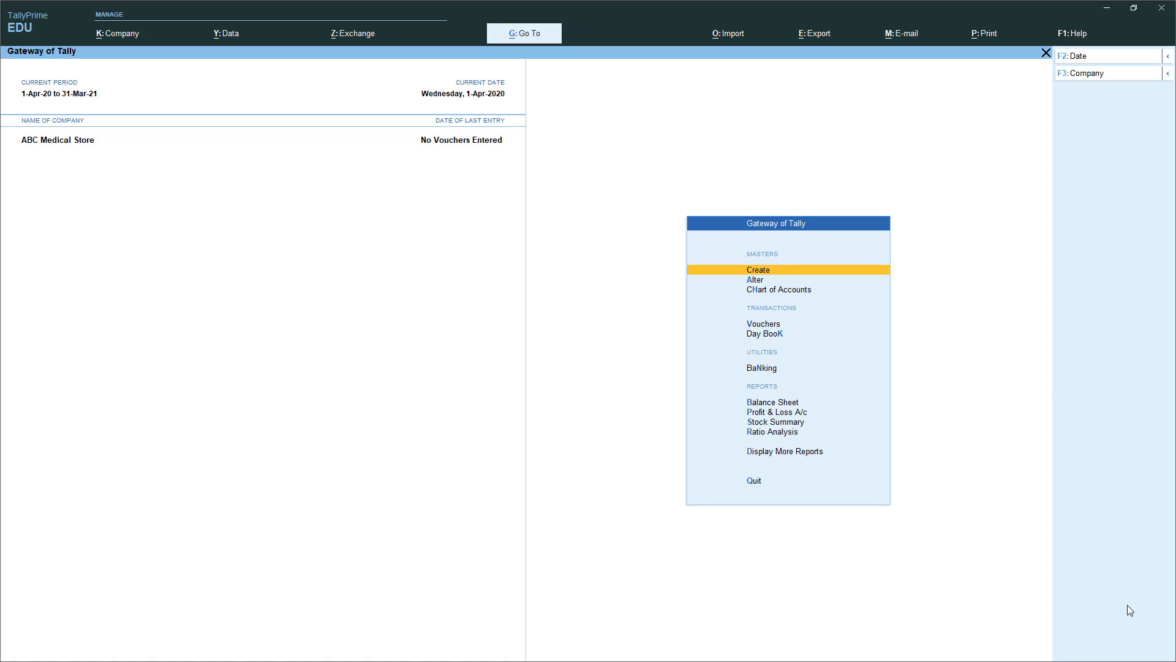
Enable batches under Inventory in the company features of ABC Medical Store
key(F11)
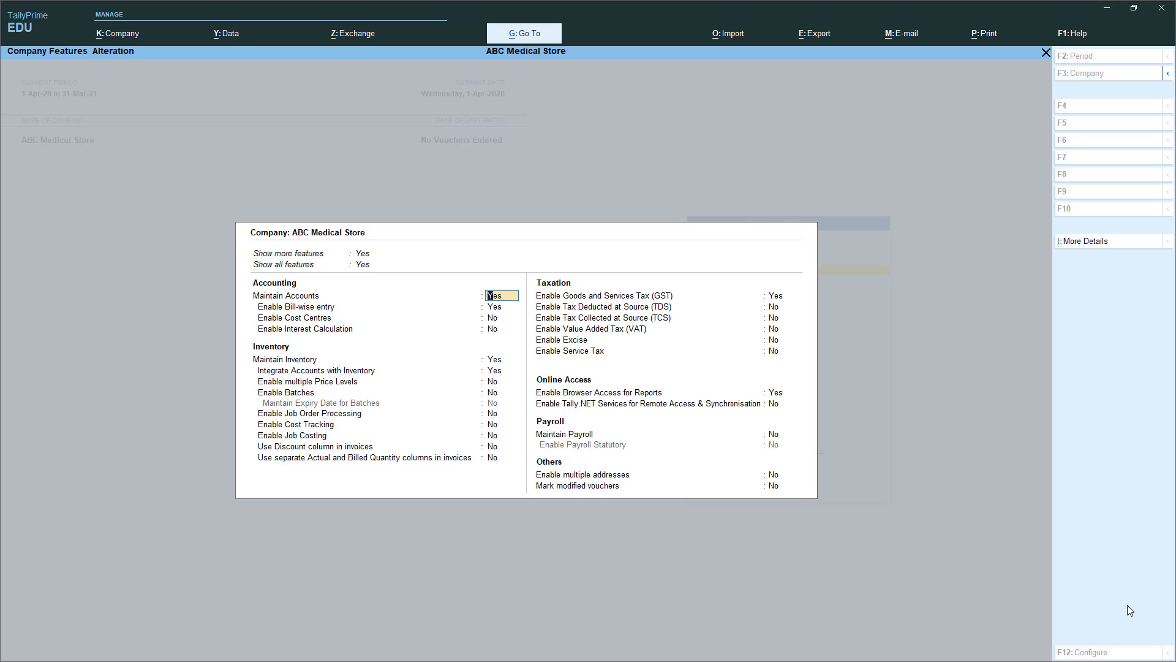
key(Up)
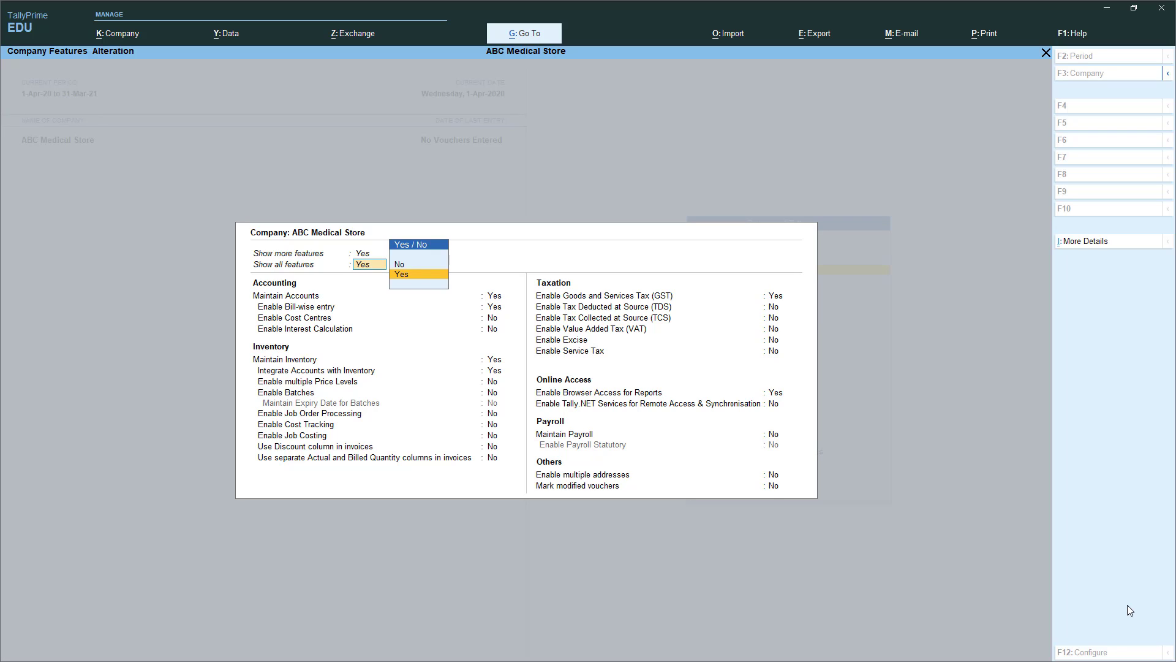
key(Return)
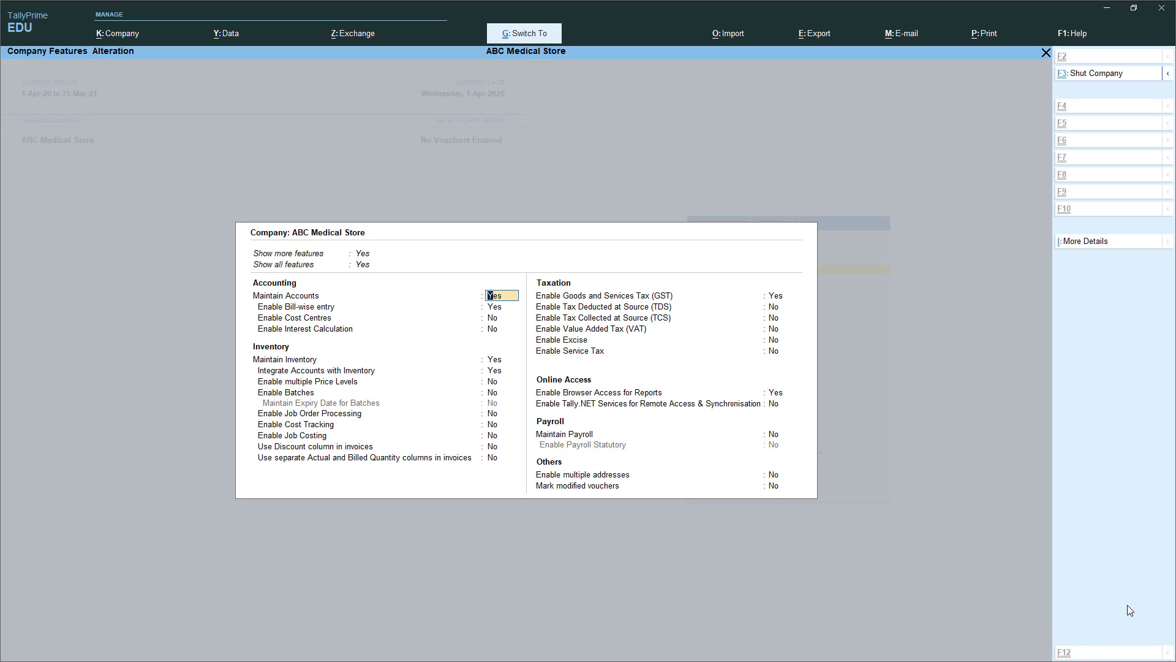
key(Return)
key(Return)
key(Return)
key(Return)
key(Return)
key(Return)
key(Return)
key(Return)
key(Return)
key(Return)
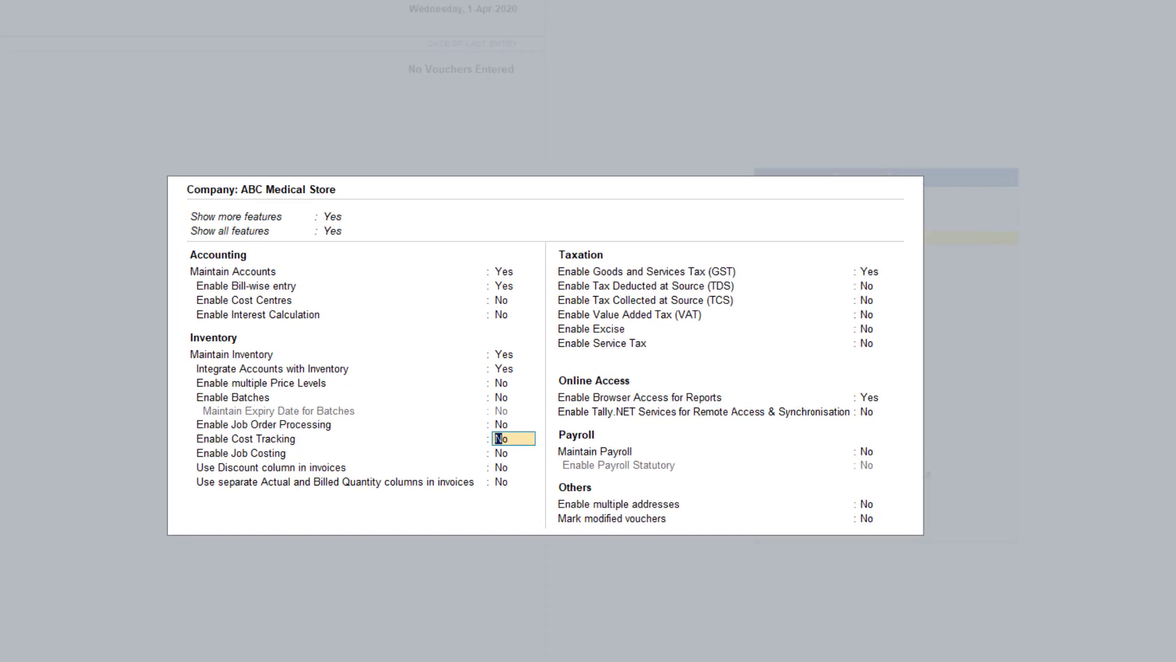
key(Up)
key(Up)
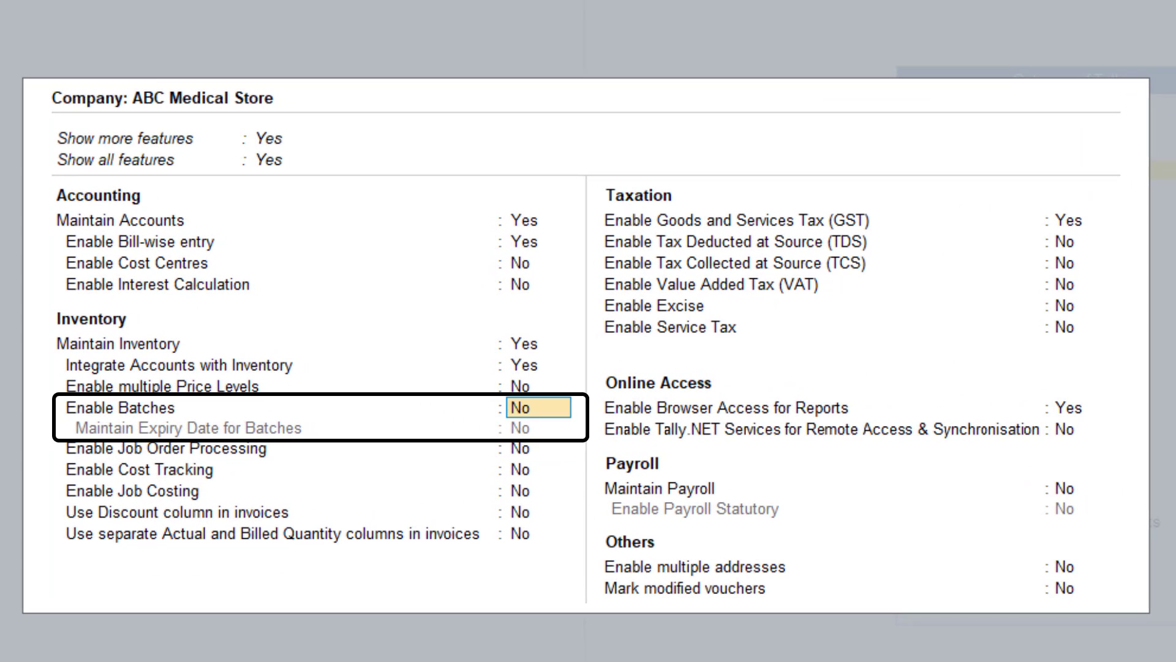
text(Yes)
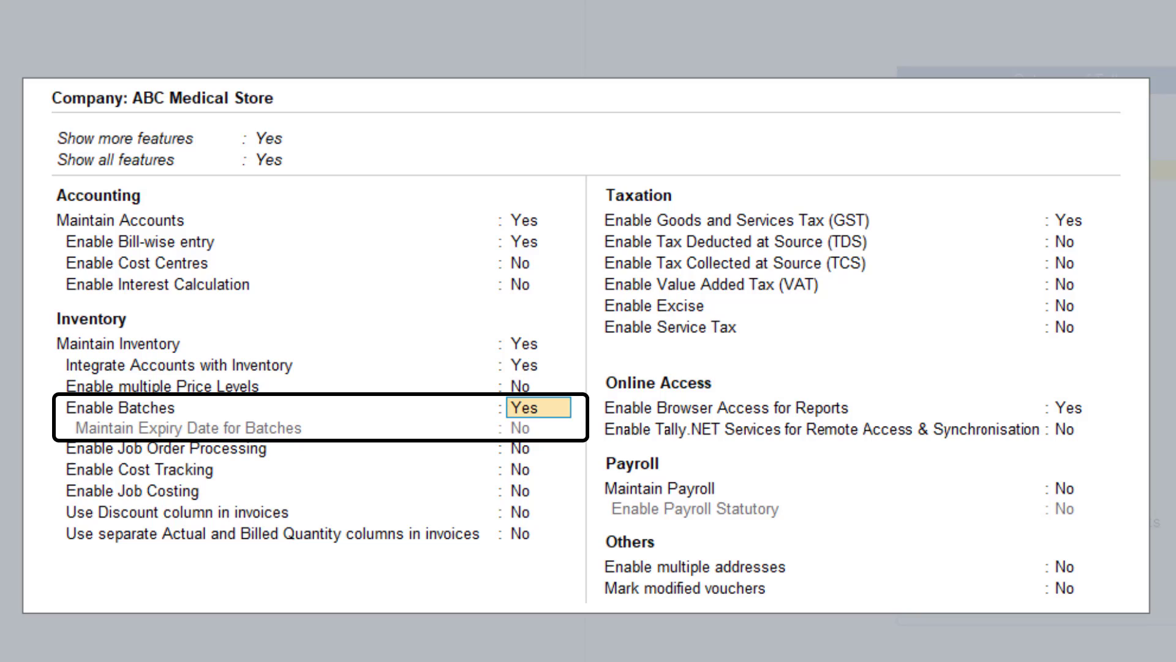
key(Return)
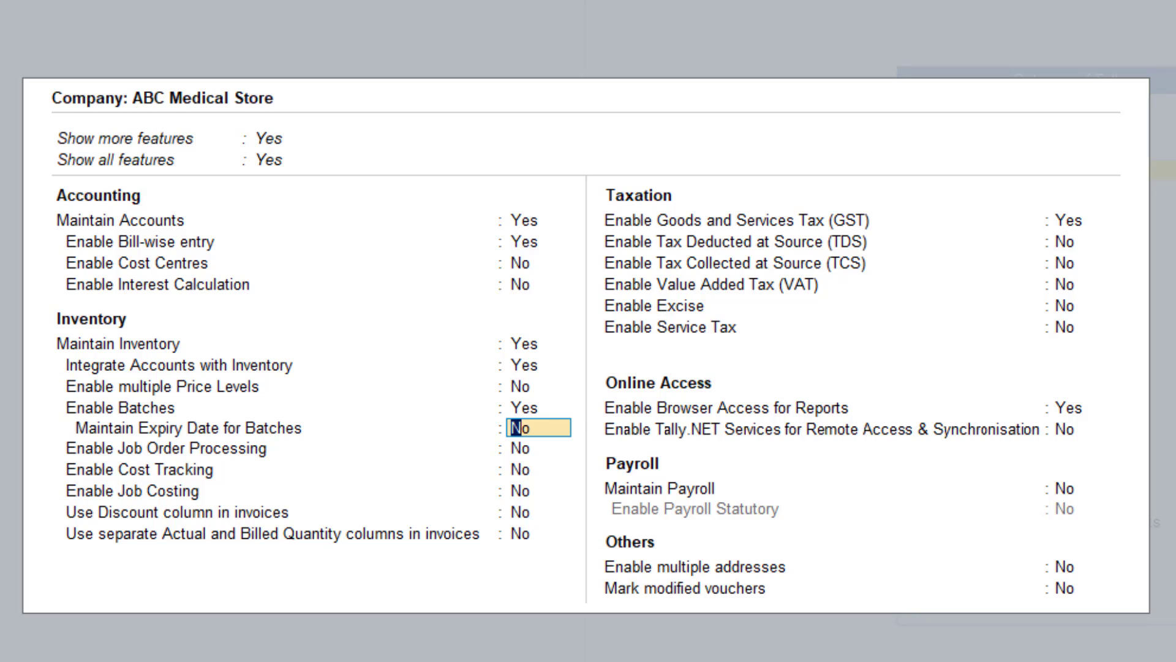
Enable maintaining expiry dates for batches and save the company features
text(Yes)
key(Return)
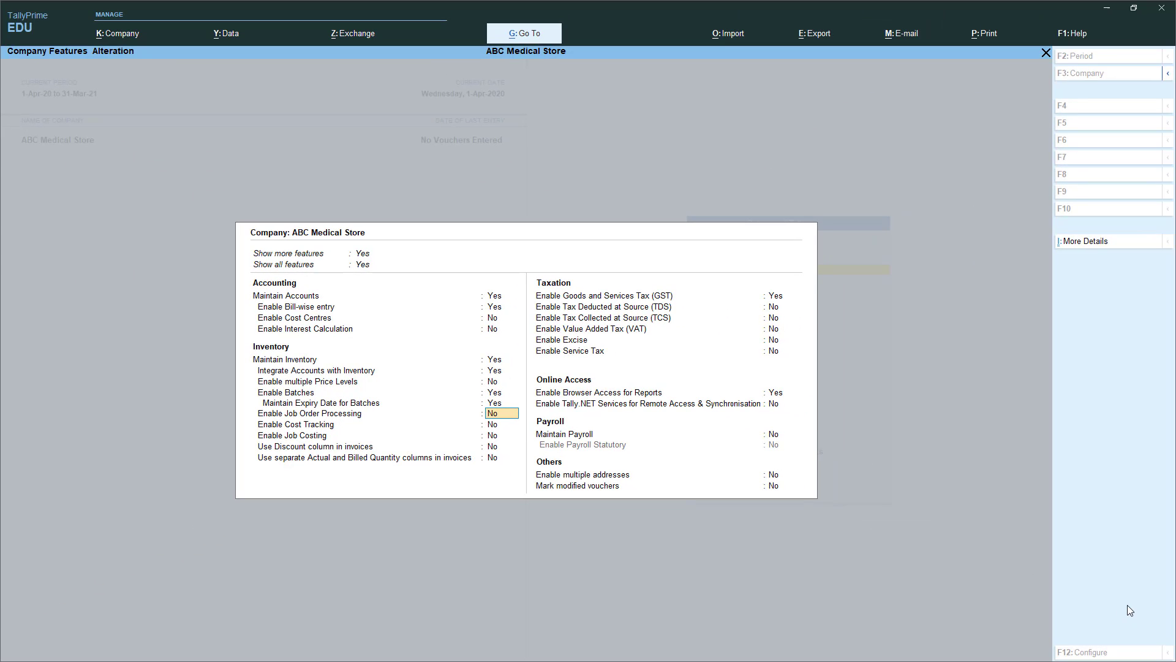
key(ctrl+a)
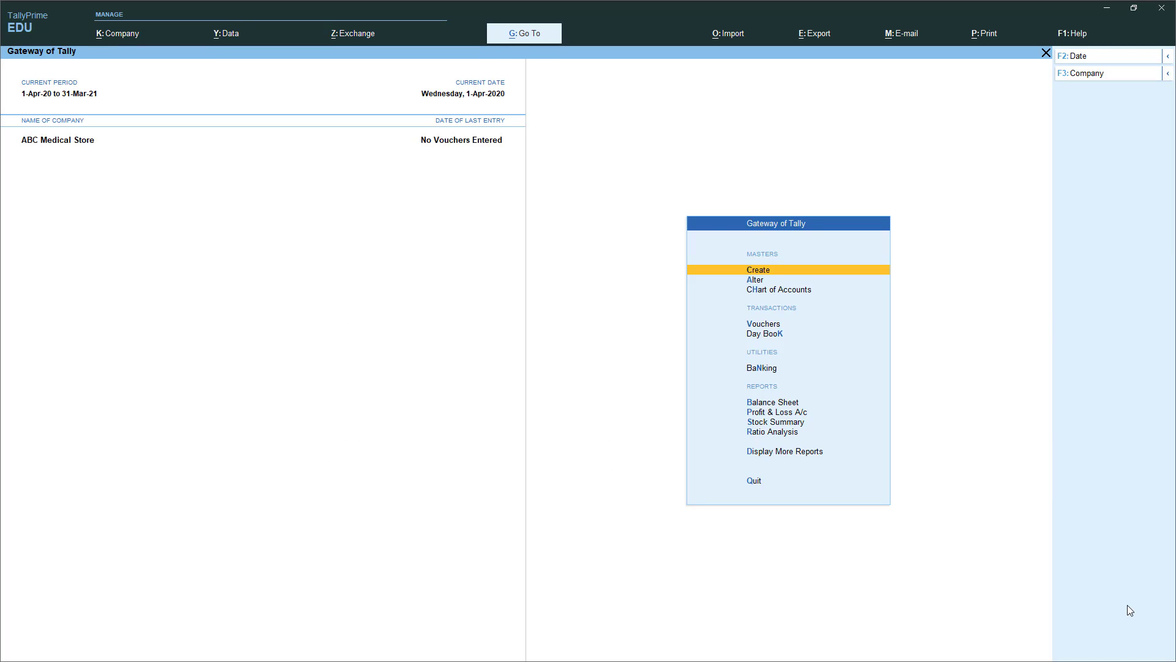
Start a new simple unit master with the symbol STR, leaving the formal name blank
key(Return)
key(Down)
key(Down)
key(Down)
key(Down)
key(Down)
key(Down)
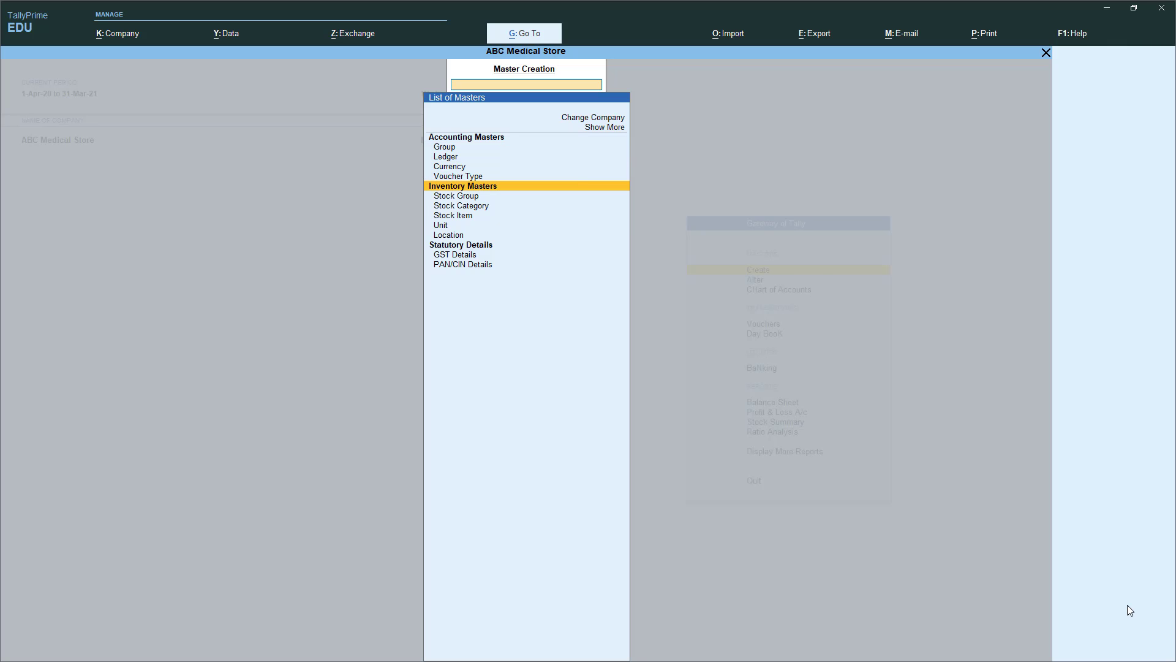
key(Down)
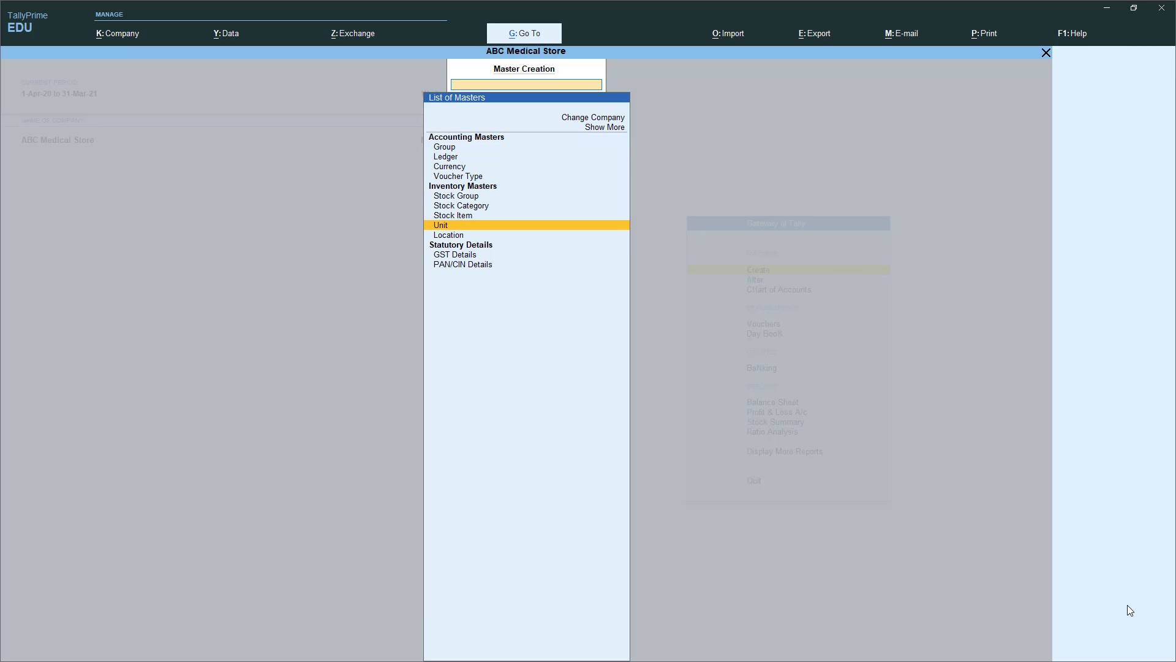
key(Return)
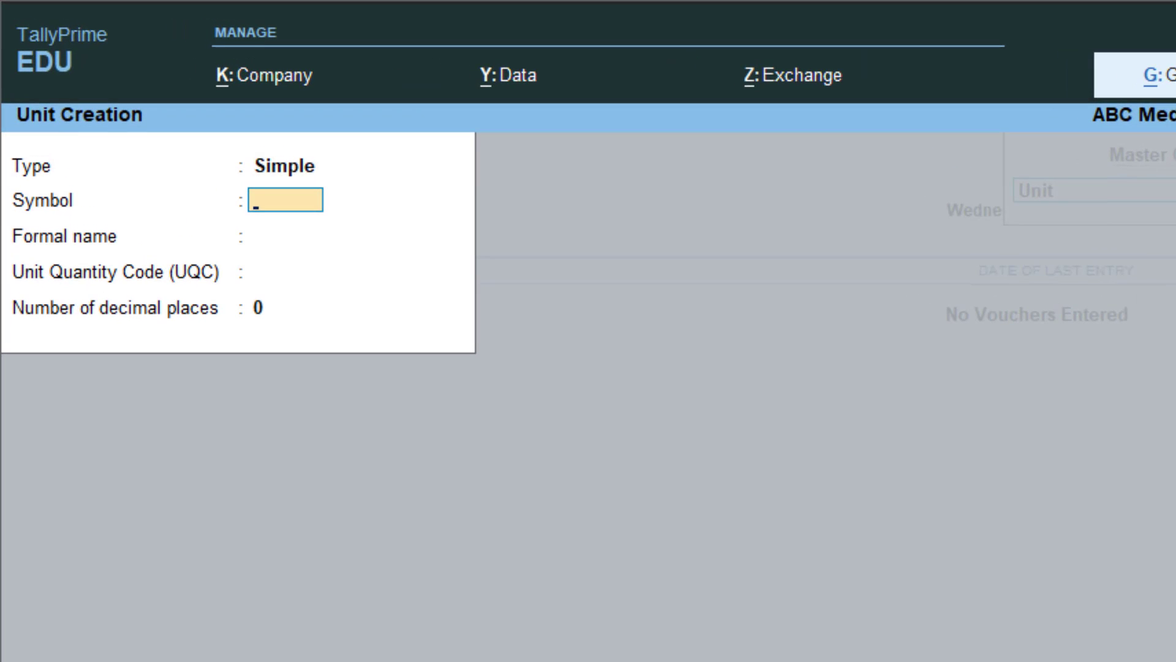
text(STR)
key(Return)
key(Return)
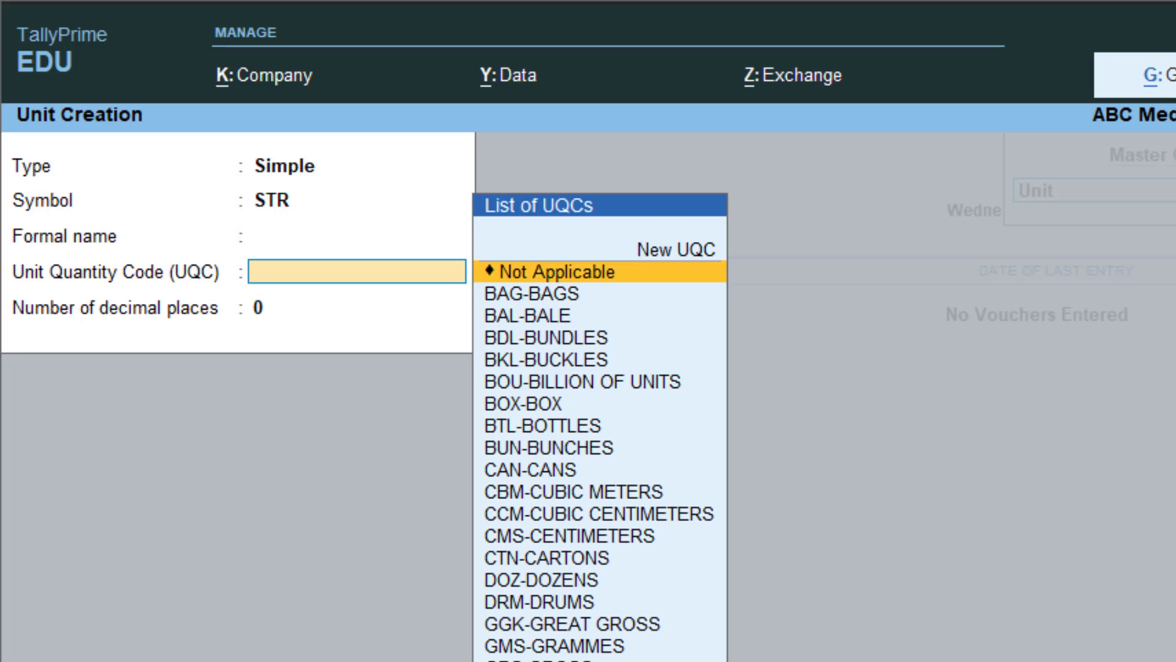
Assign a new unit quantity code STR-Strips to the unit, keep 0 decimal places and save it
text(st)
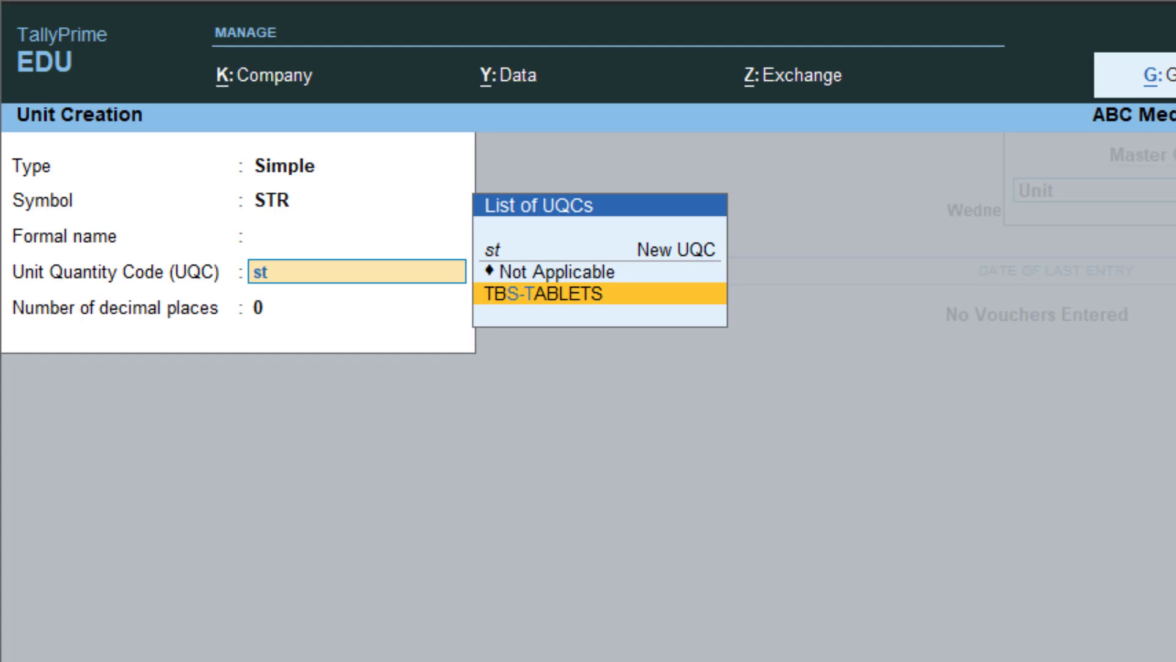
key(BackSpace)
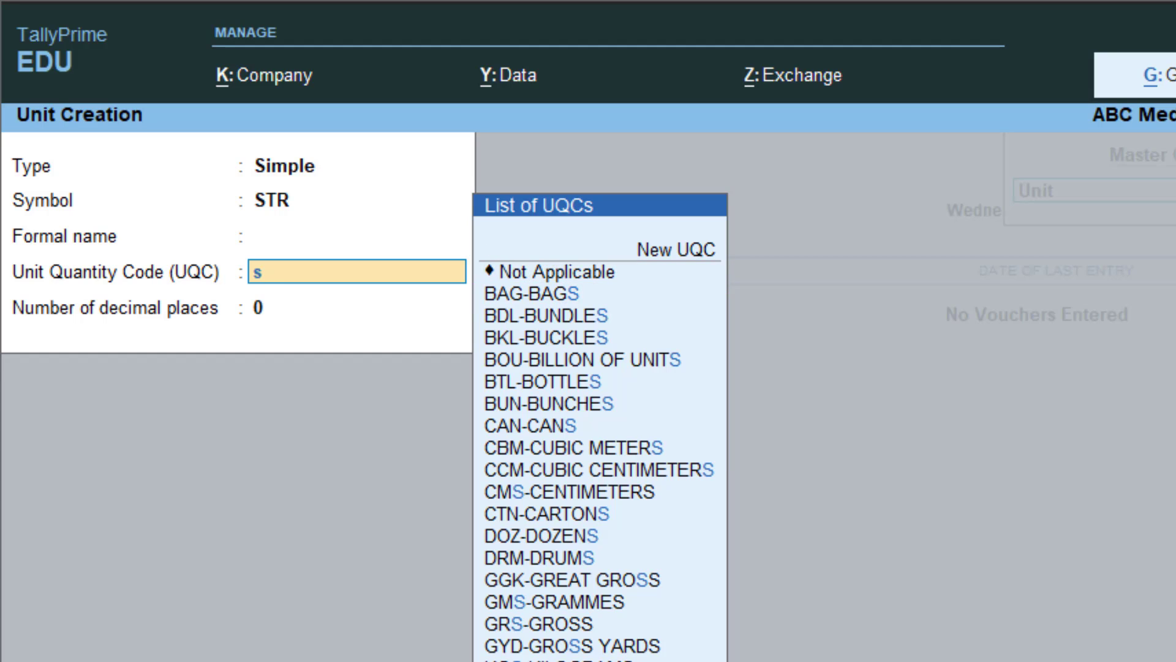
key(BackSpace)
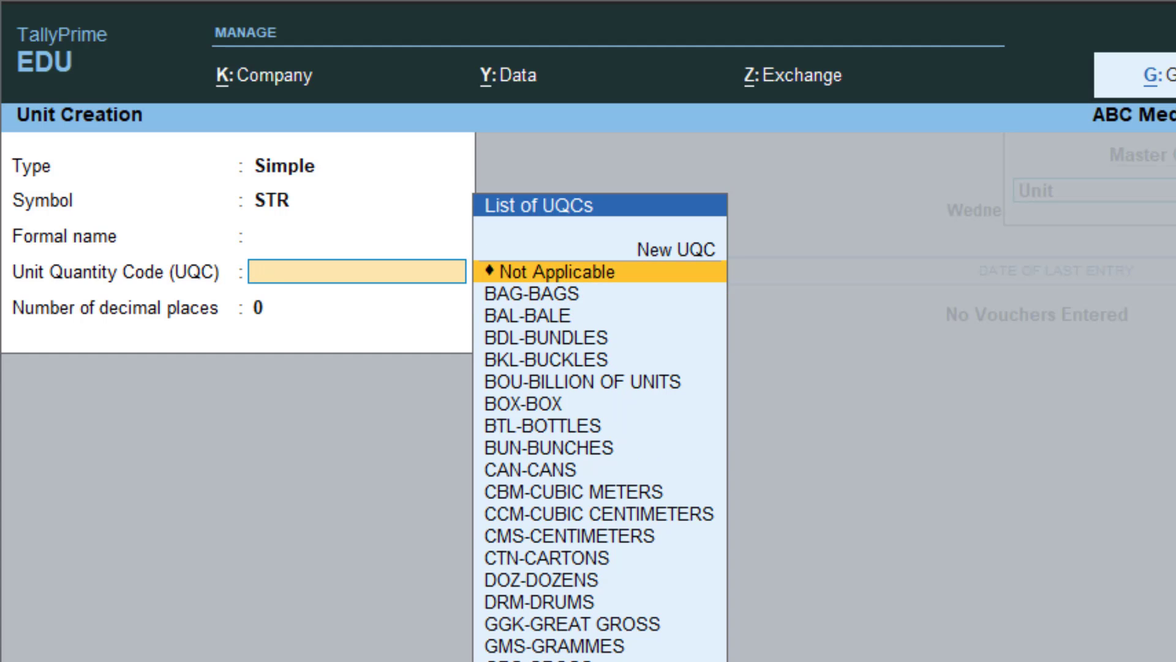
key(Up)
key(Return)
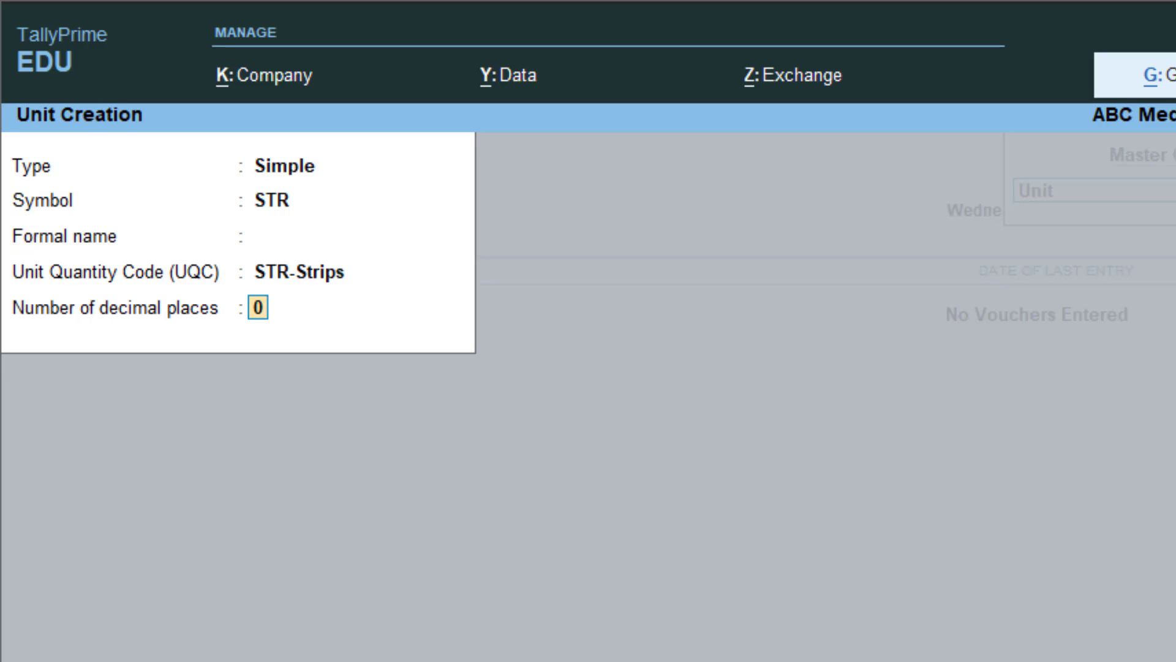
key(Return)
key(Return)
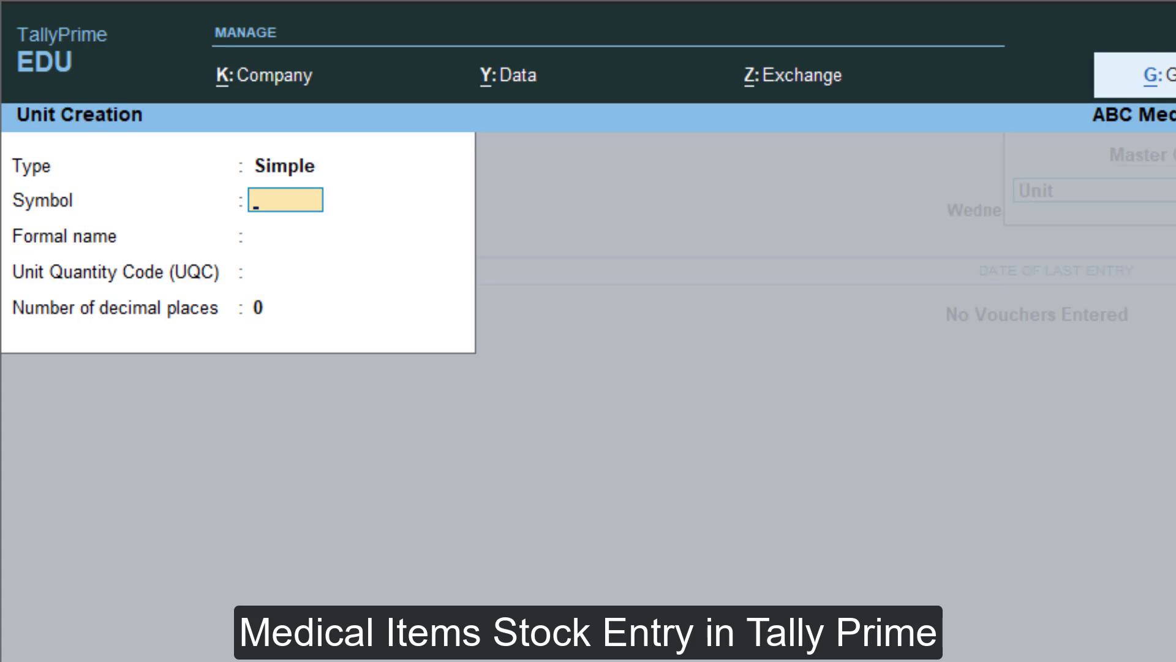
Create a simple unit Nos. with the unit quantity code NOS-NUMBERS and 0 decimal places
text(Nos.)
key(Return)
key(Return)
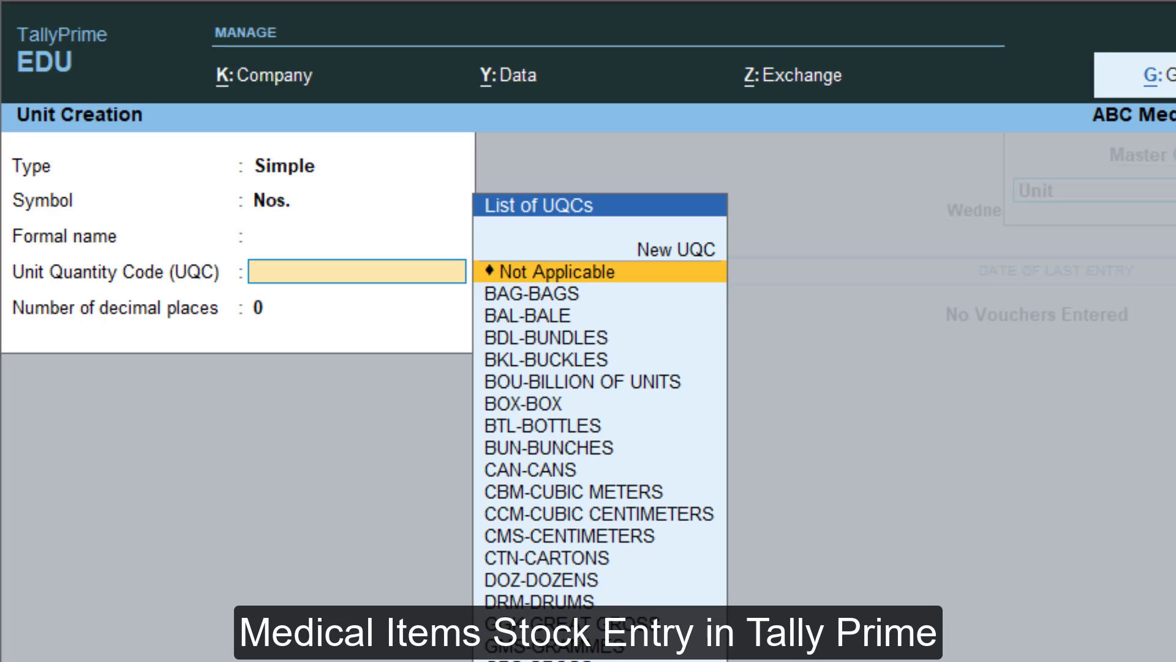
text(no)
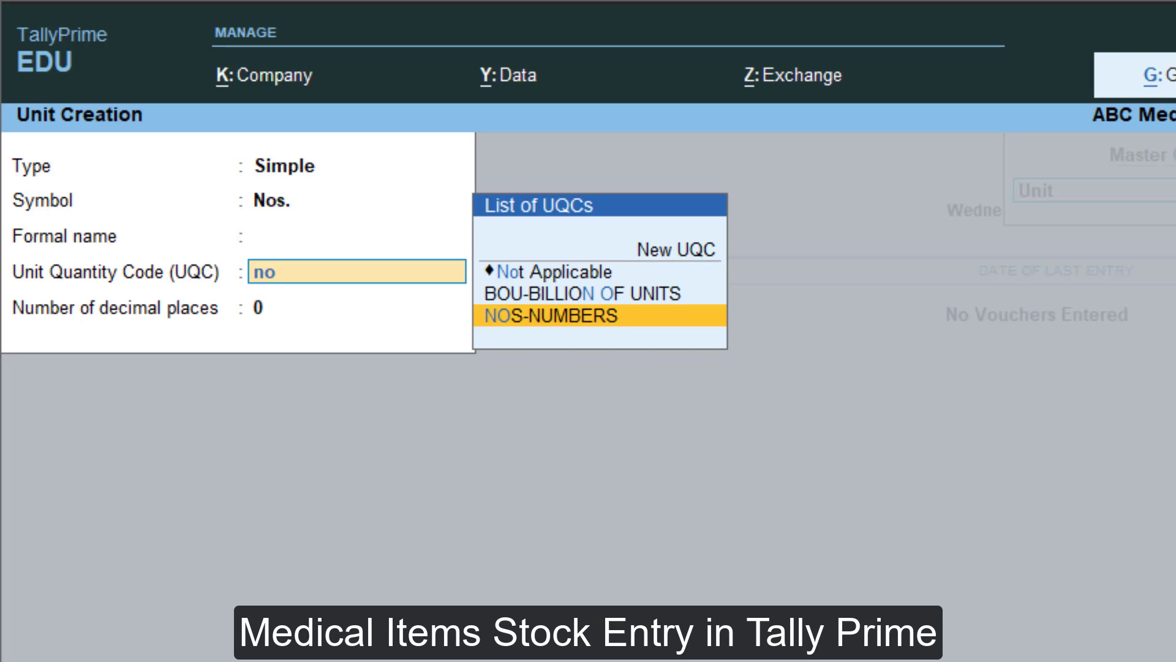
key(Return)
key(Return)
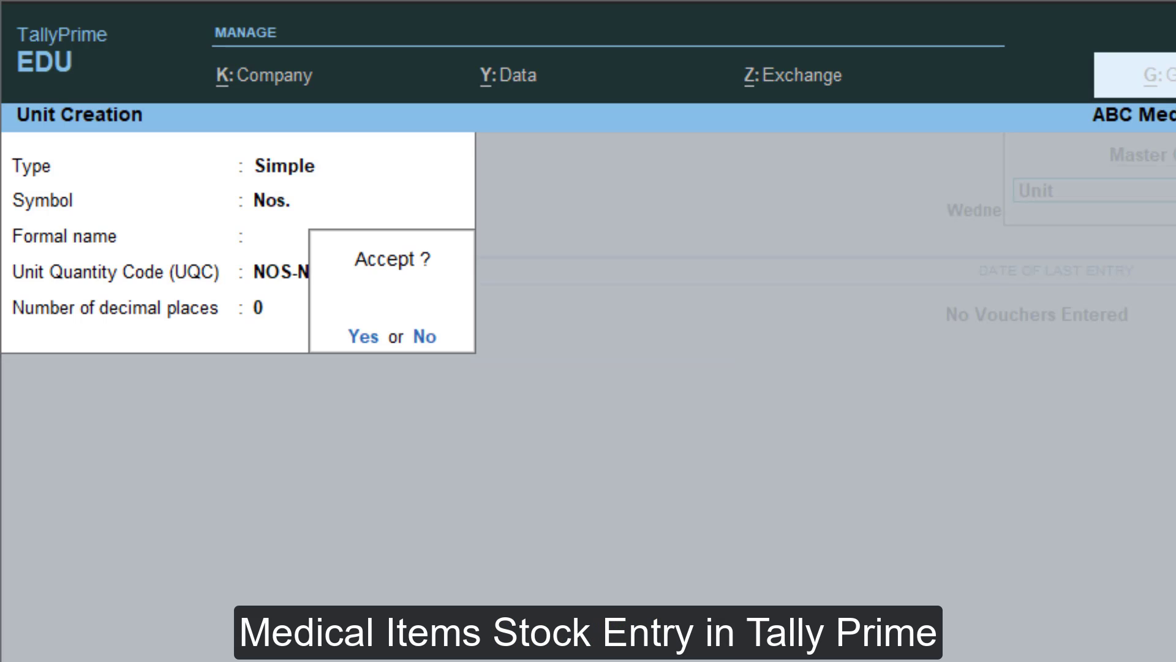
key(Return)
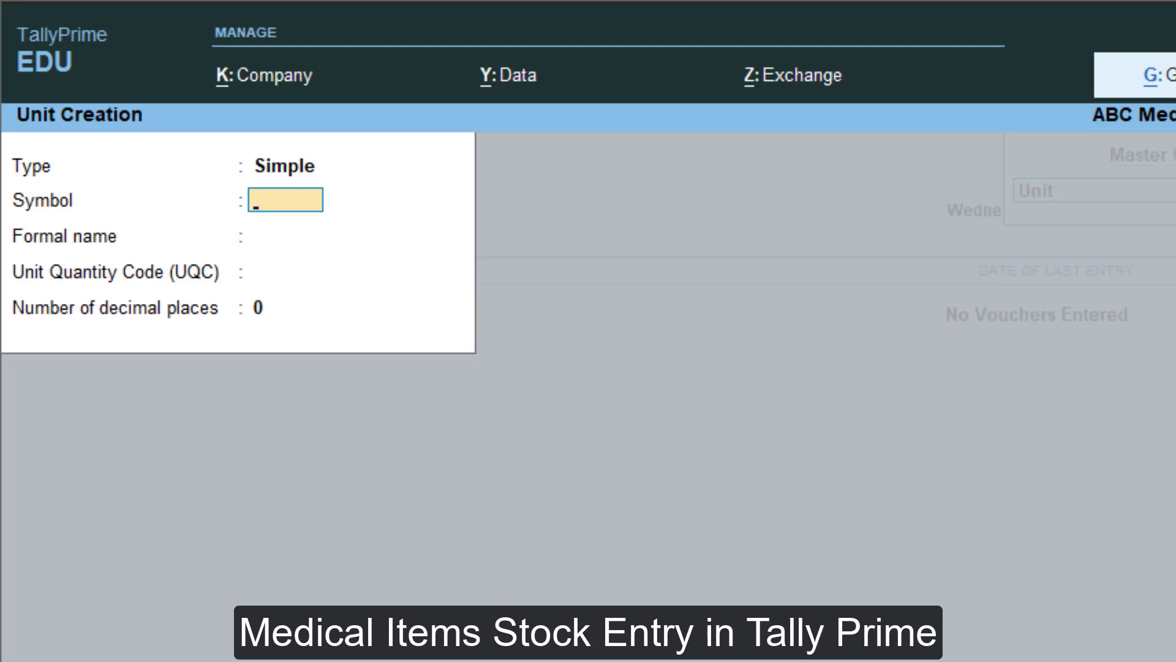
Create a simple unit Pac with the unit quantity code PAC-PACKS and 0 decimal places, and leave unit creation
text(Pac)
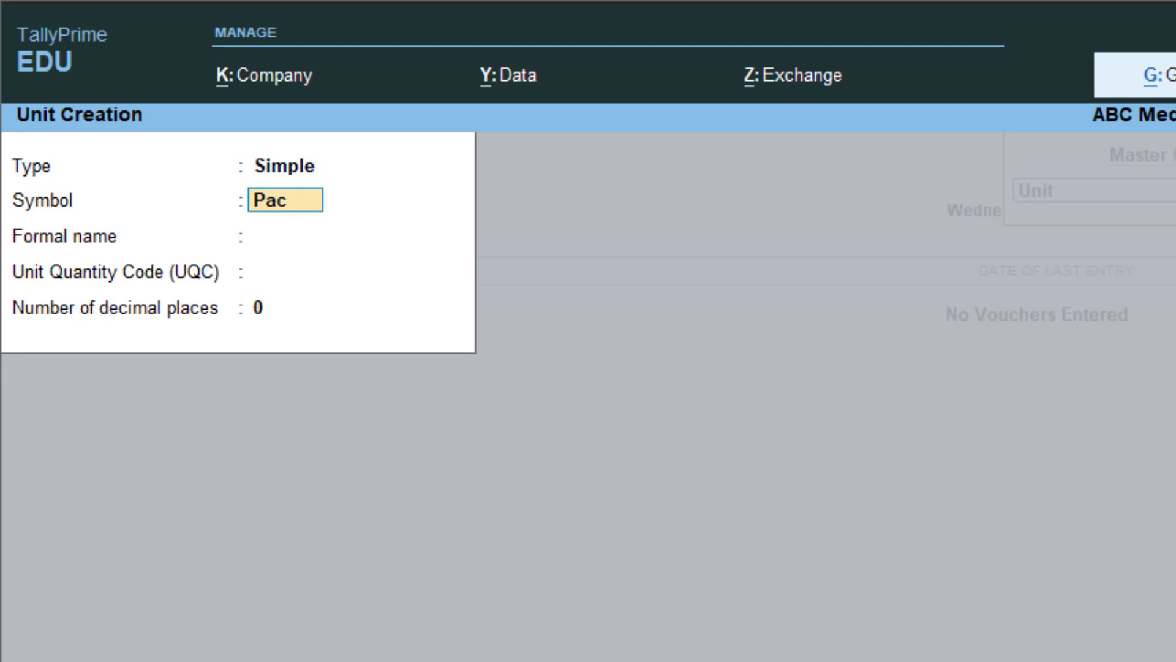
key(Return)
key(Return)
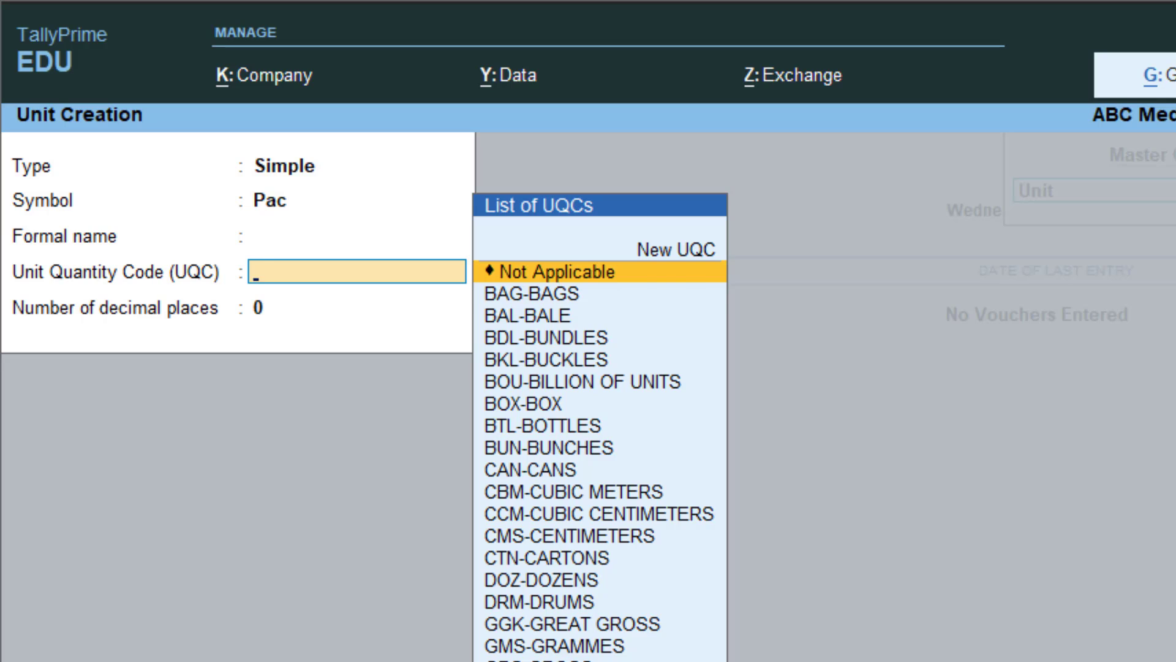
text(Pa)
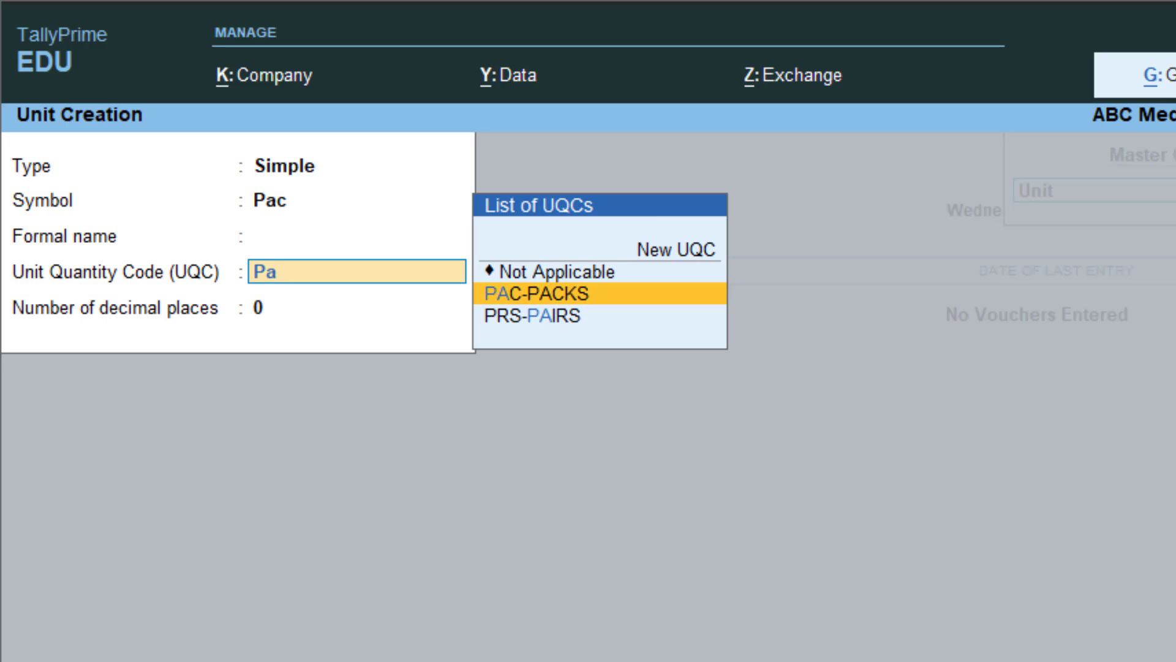
key(Return)
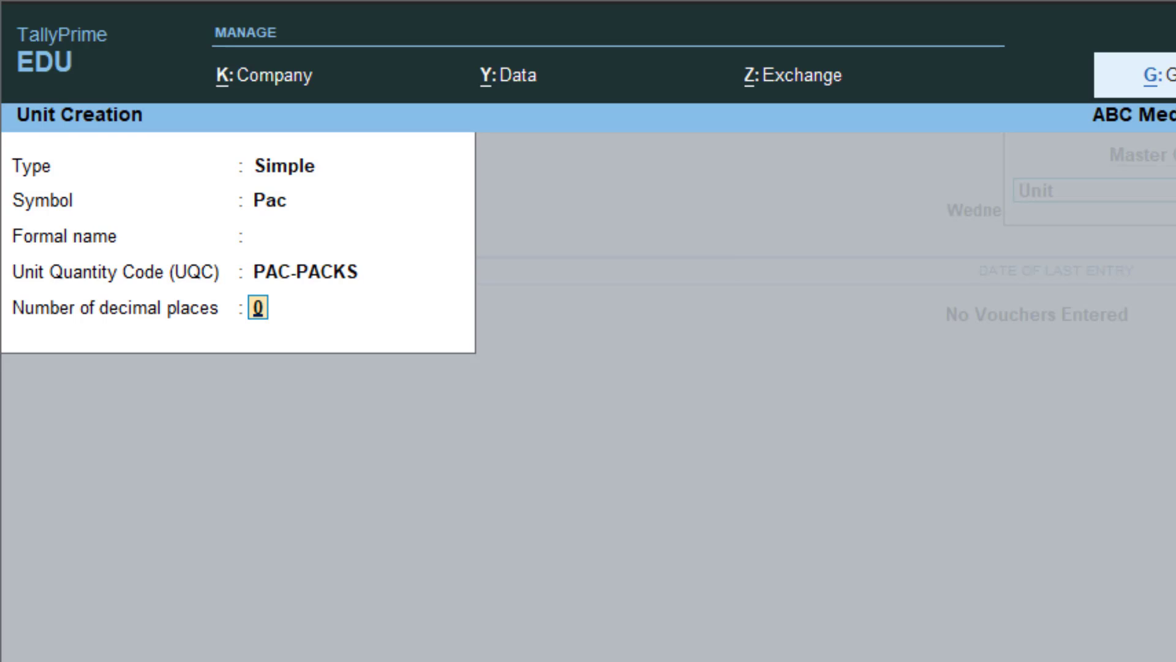
key(Return)
key(Return)
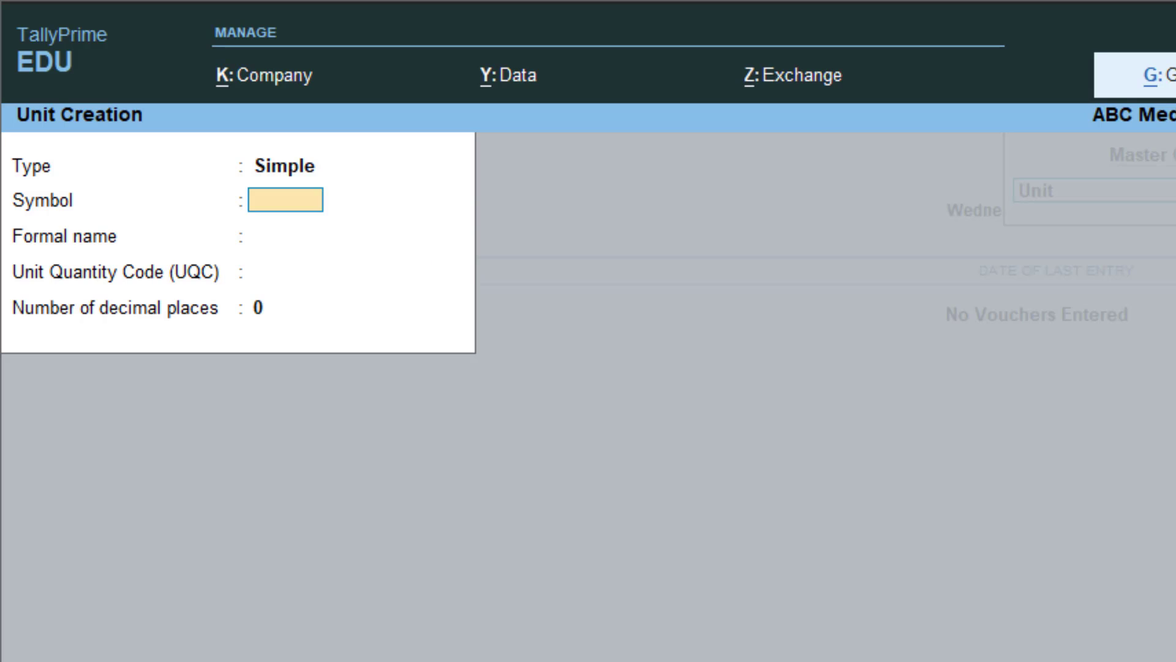
key(Escape)
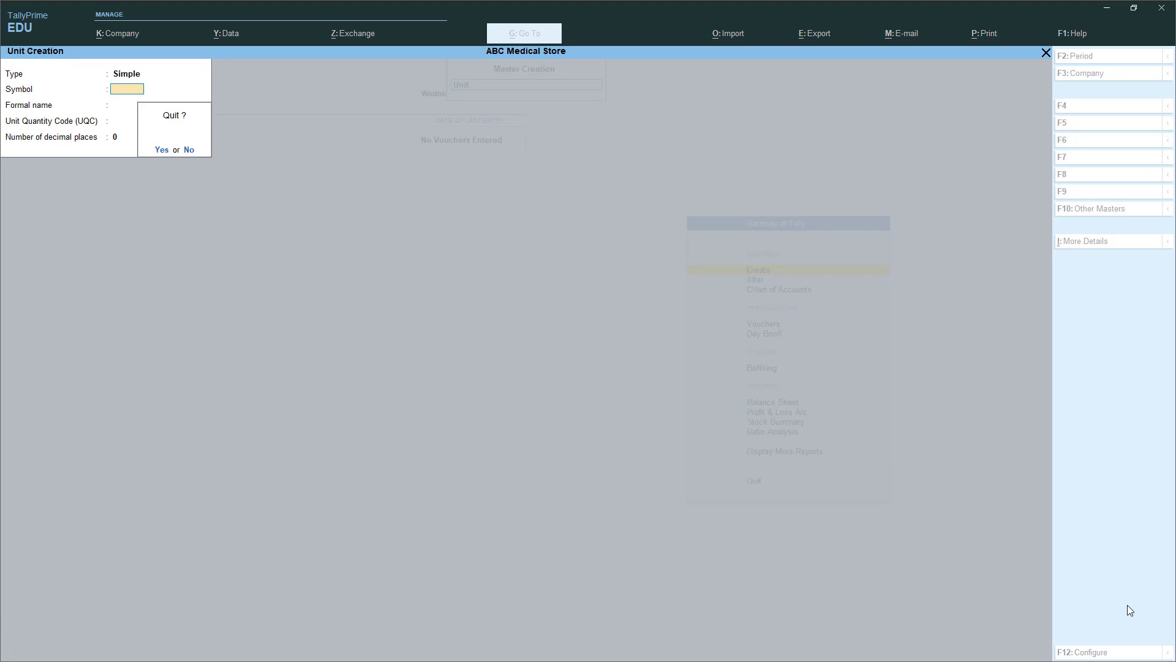
key(Return)
Start a new stock item named PCM Tablet-200 MG under Primary, leaving the alias blank
key(Up)
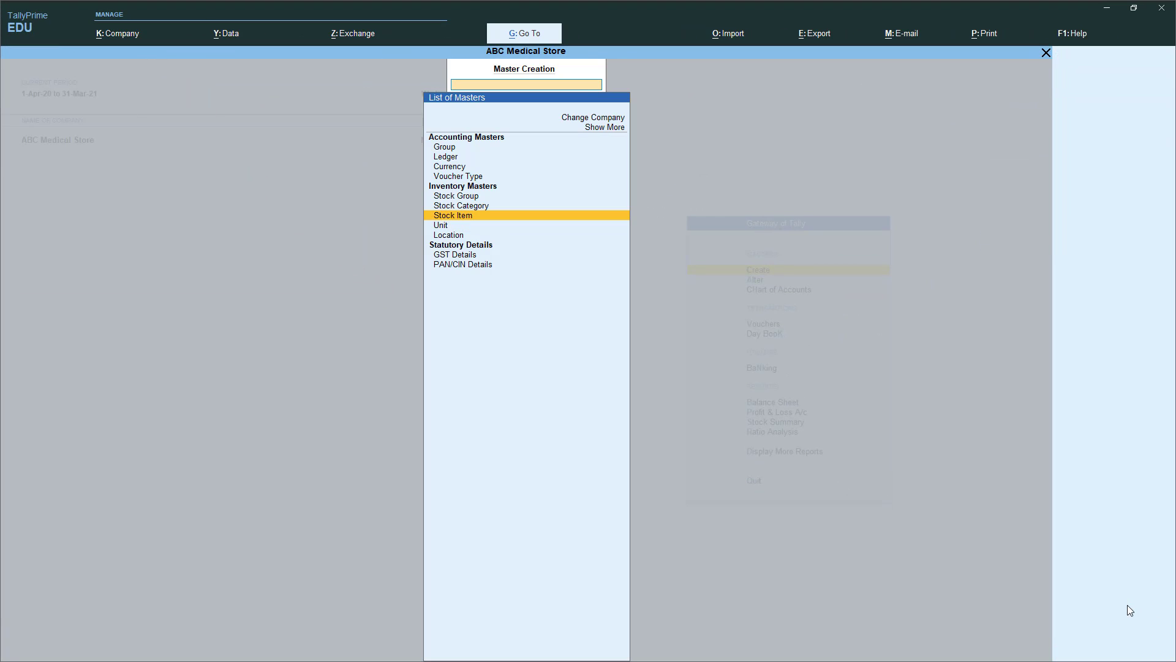
key(Return)
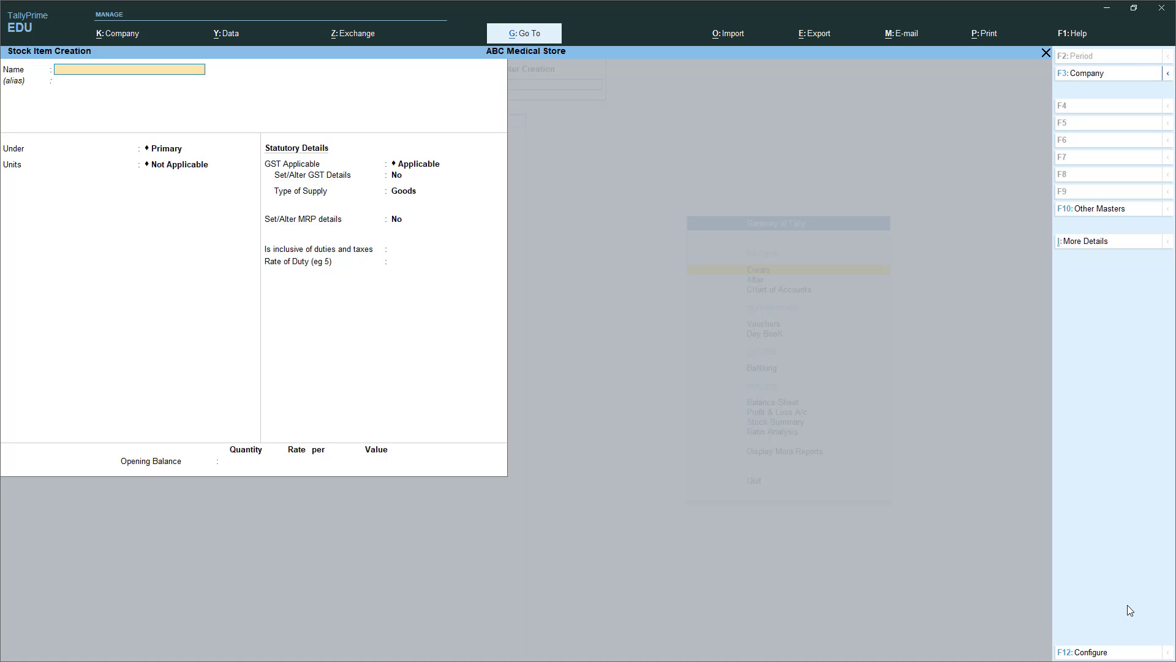
text(PC)
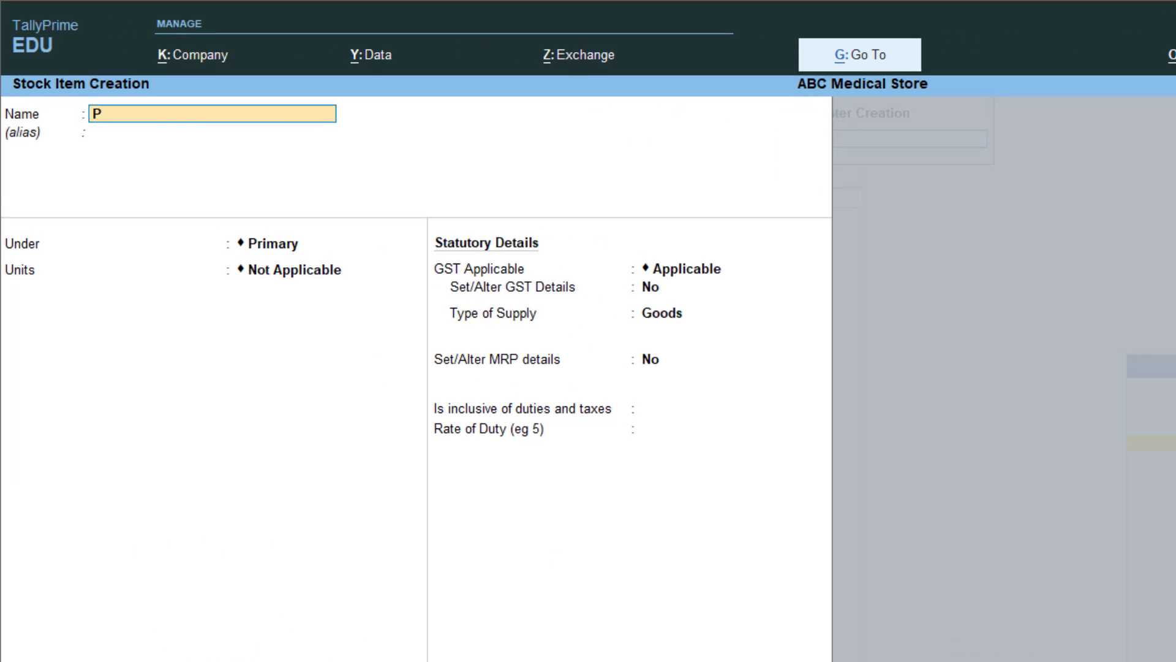
text(M Tab)
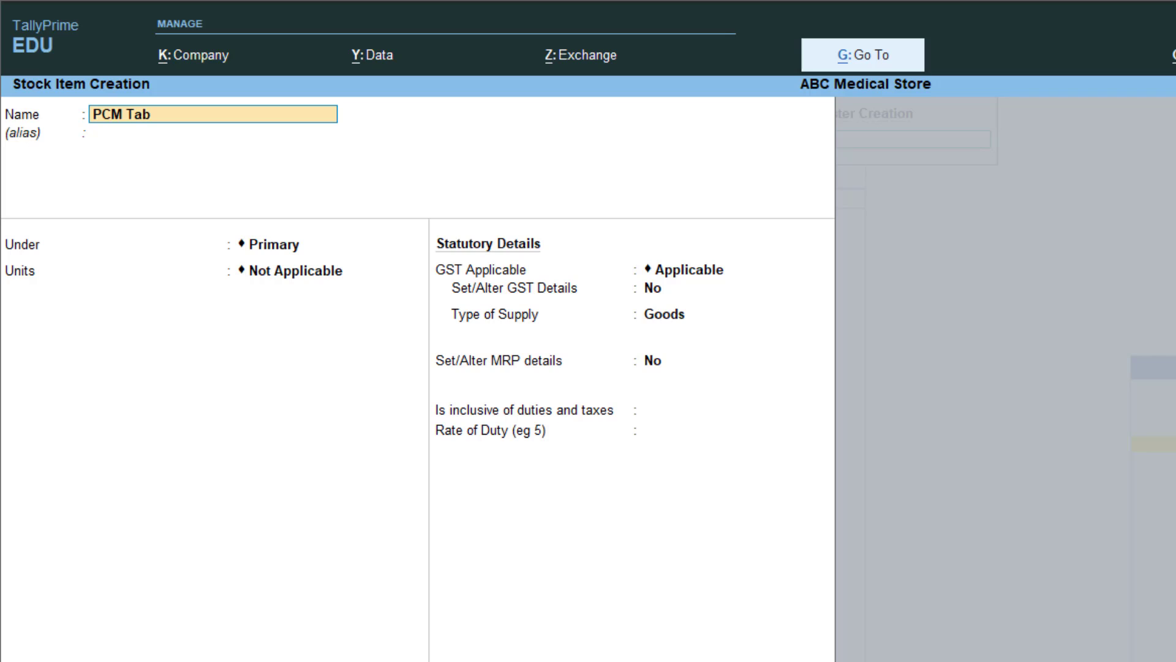
text(let-200 MG)
key(Return)
key(Return)
key(Return)
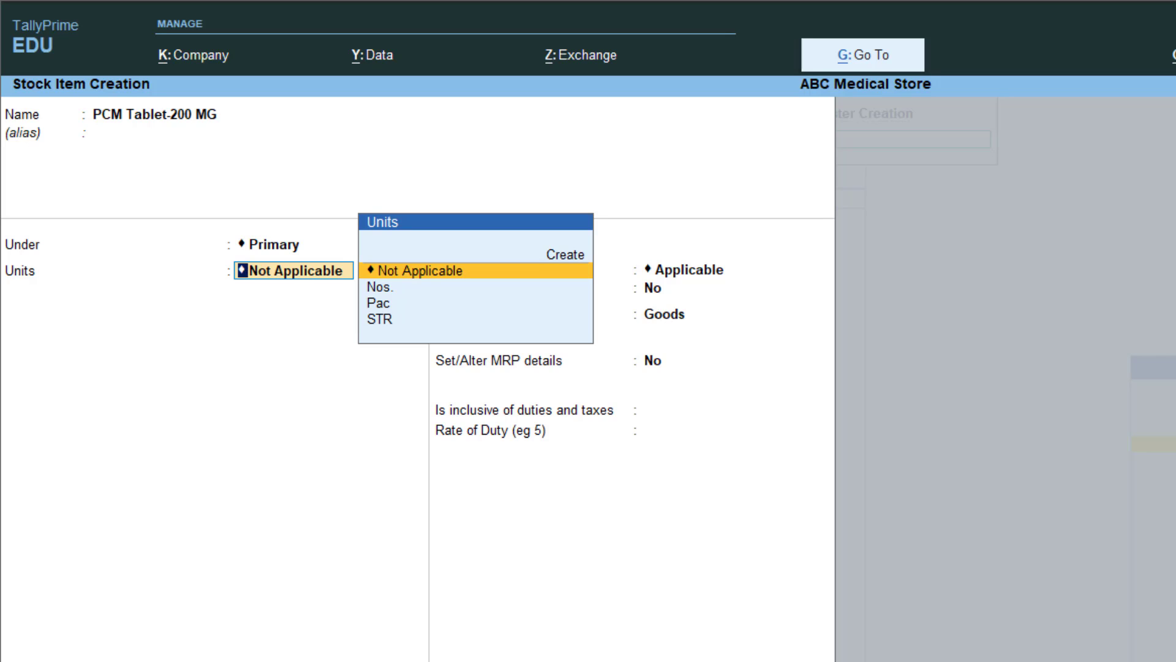
Create a compound unit of STR with a conversion of 10 Nos. and use it as the unit for PCM Tablet-200 MG
key(Down)
key(Down)
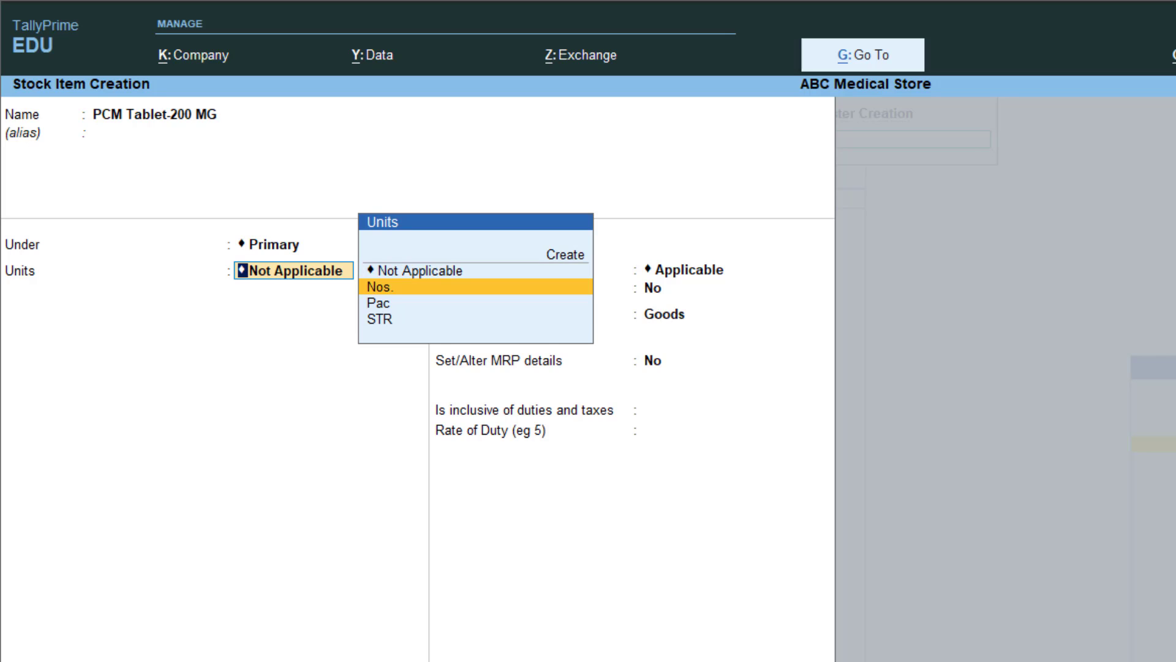
key(Down)
key(Up)
key(Up)
key(Up)
key(Up)
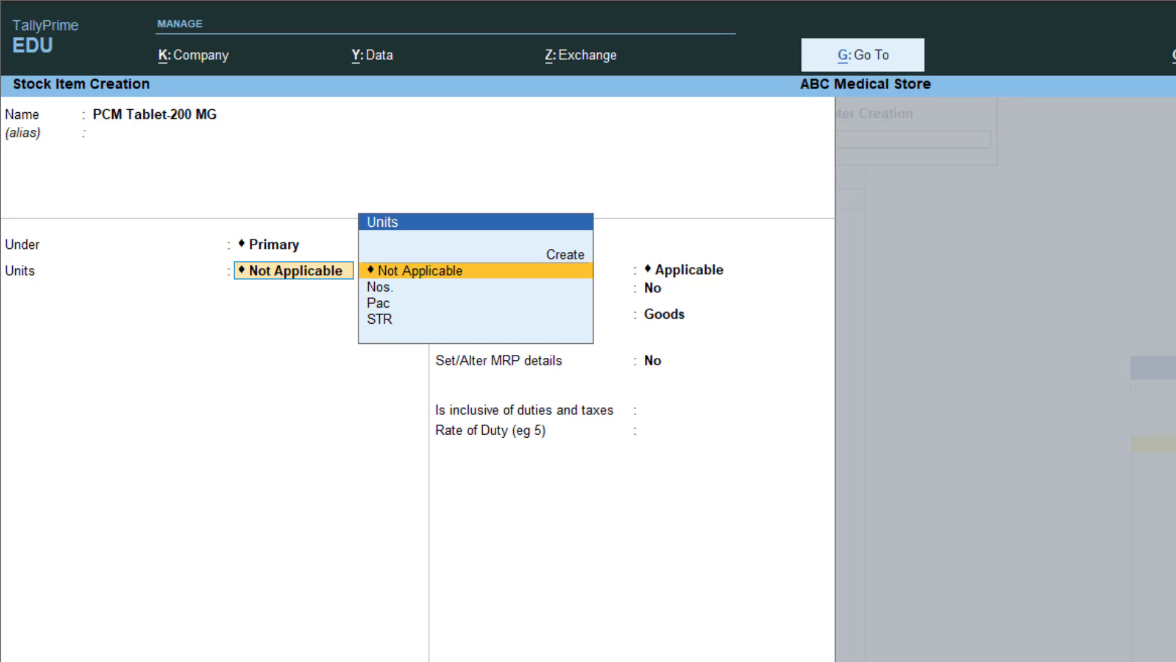
key(Return)
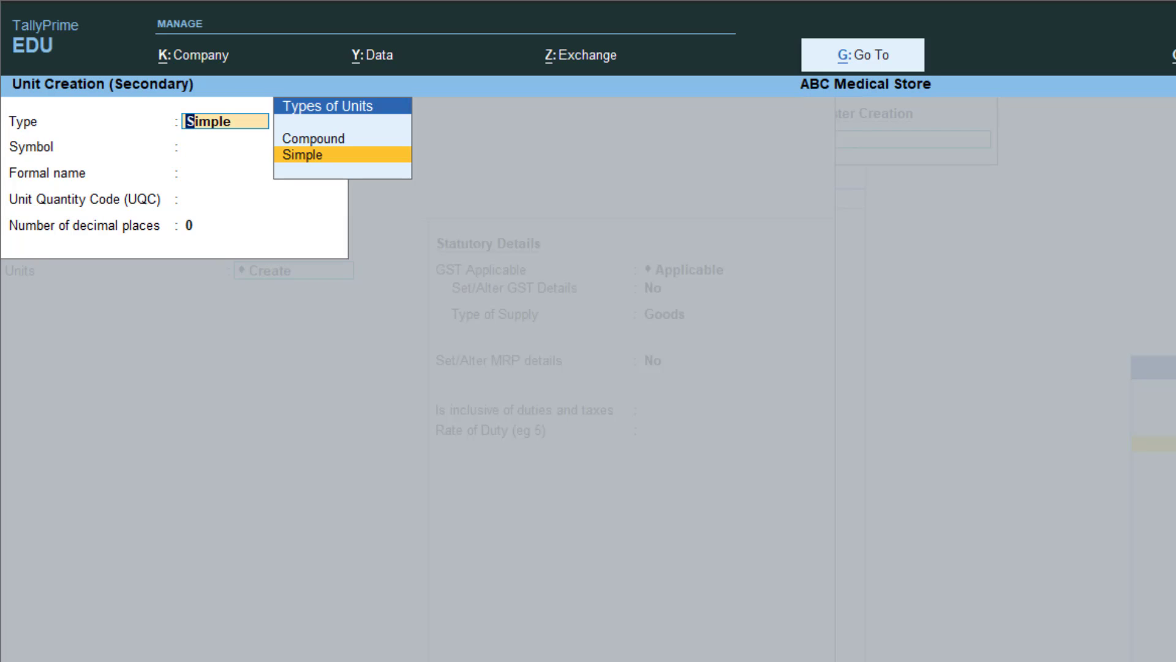
key(Up)
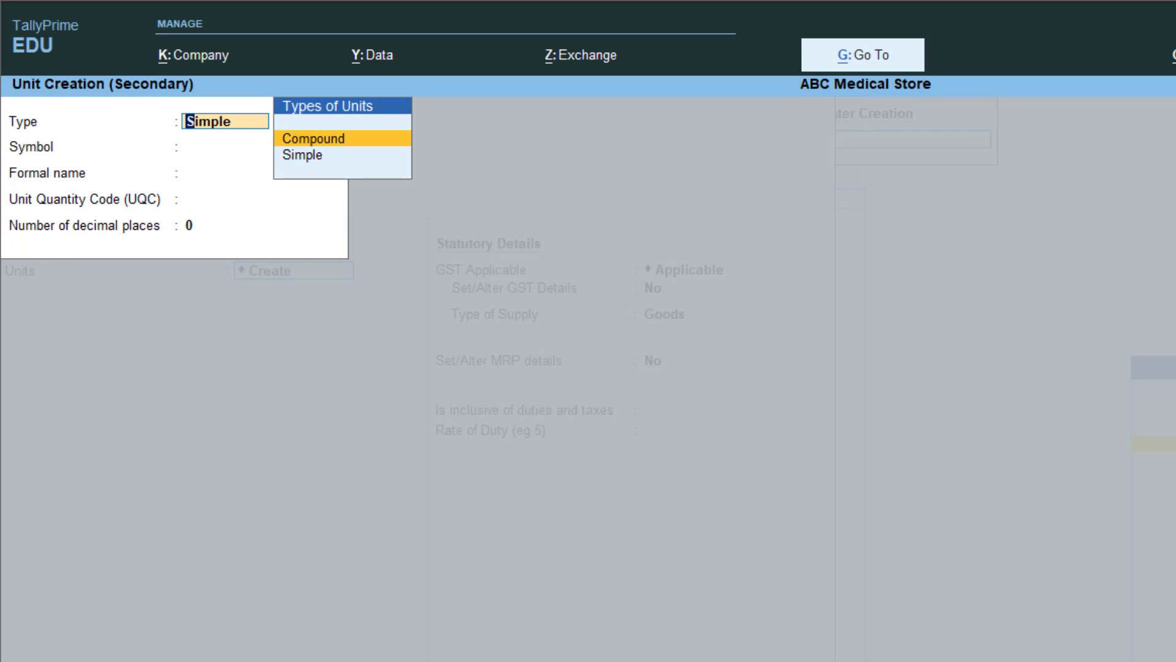
key(Return)
key(Down)
key(Down)
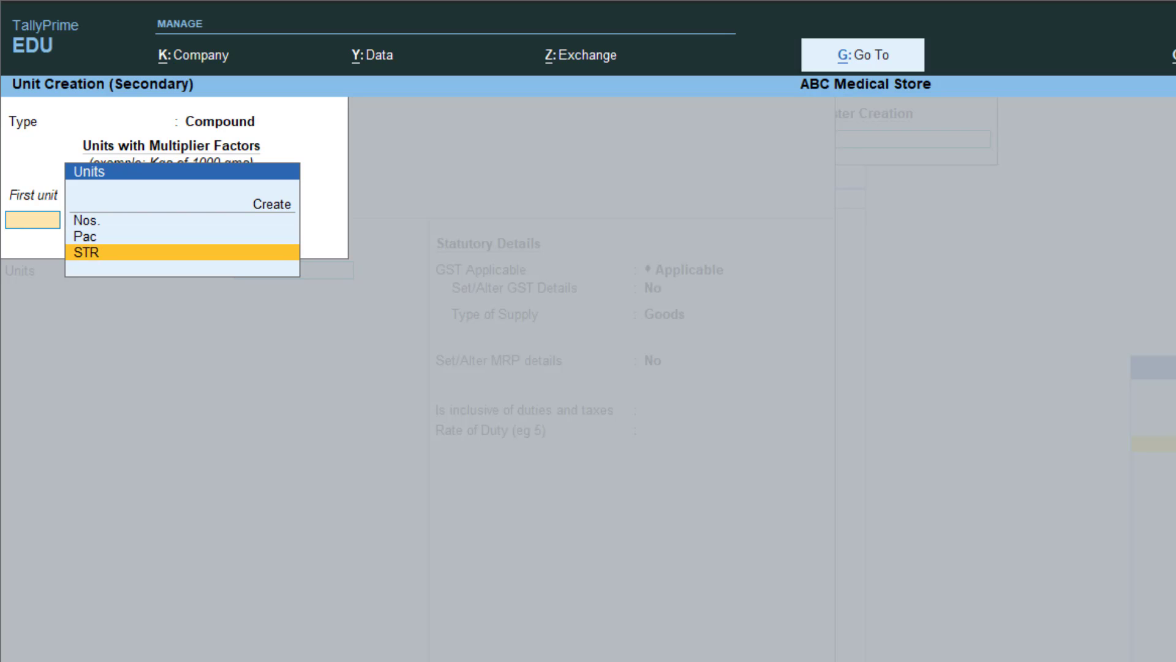
key(Return)
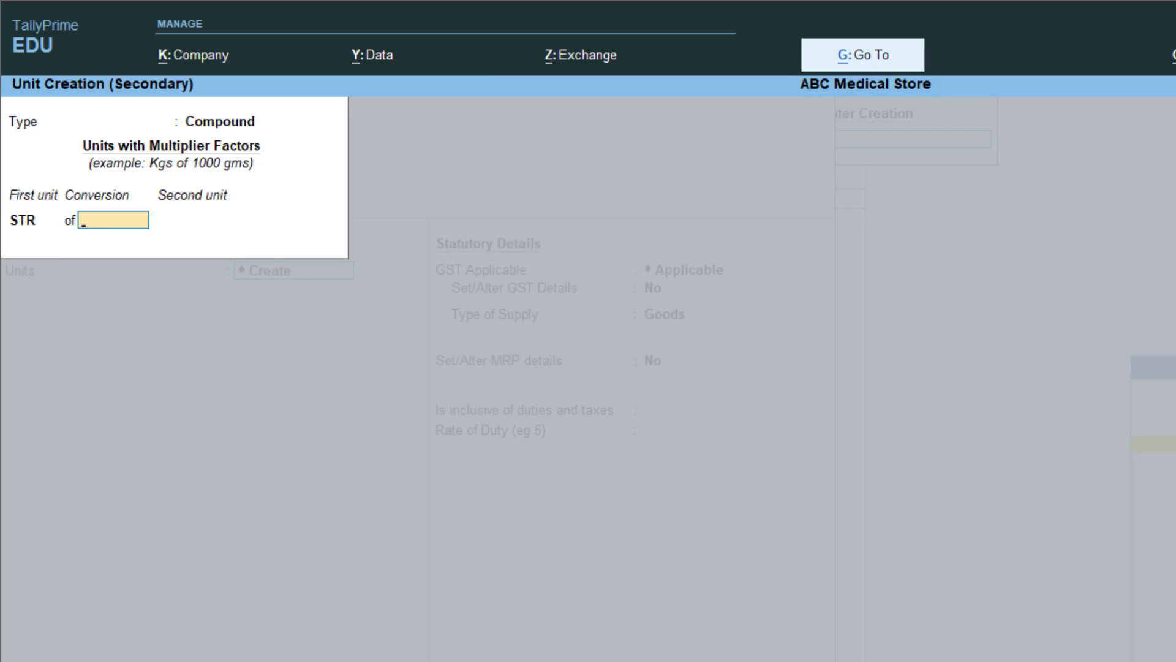
text(10)
key(Return)
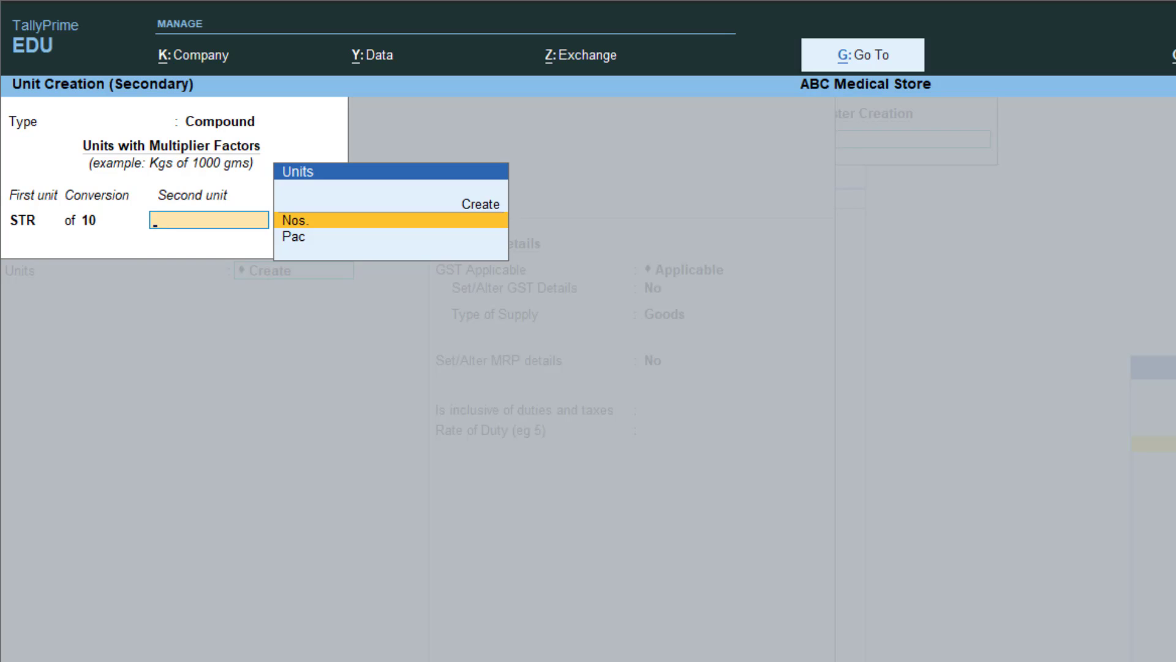
key(Return)
key(Return)
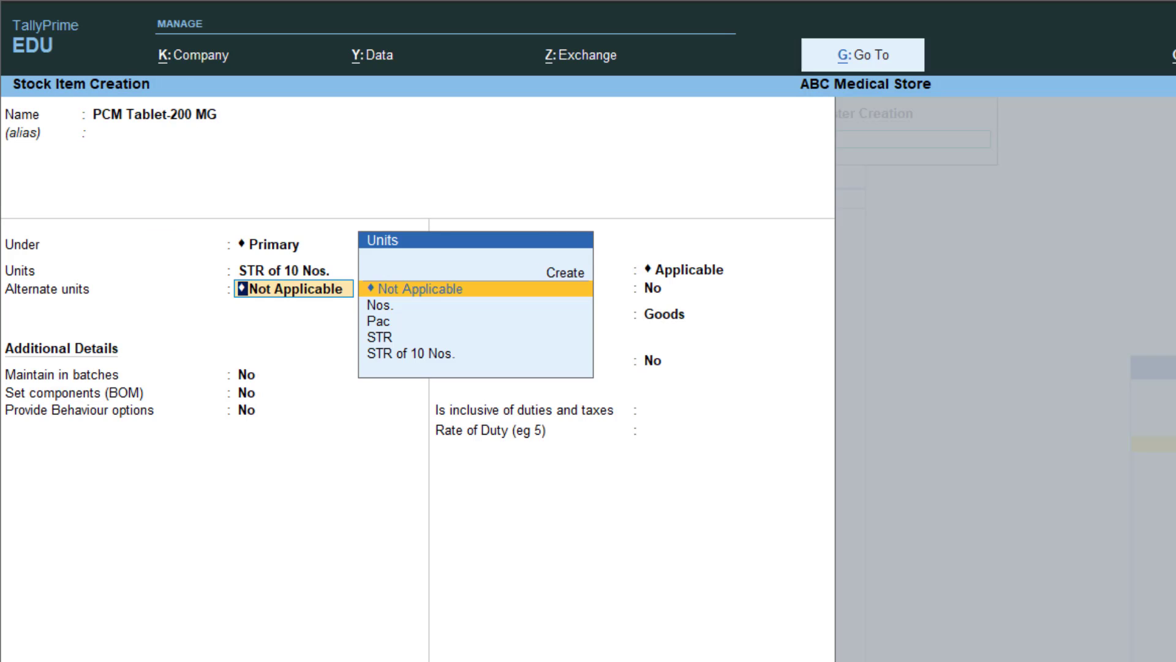
Keep the alternate unit of PCM Tablet-200 MG as Not Applicable
key(Down)
key(Down)
key(Down)
key(Up)
key(Up)
key(Up)
key(Up)
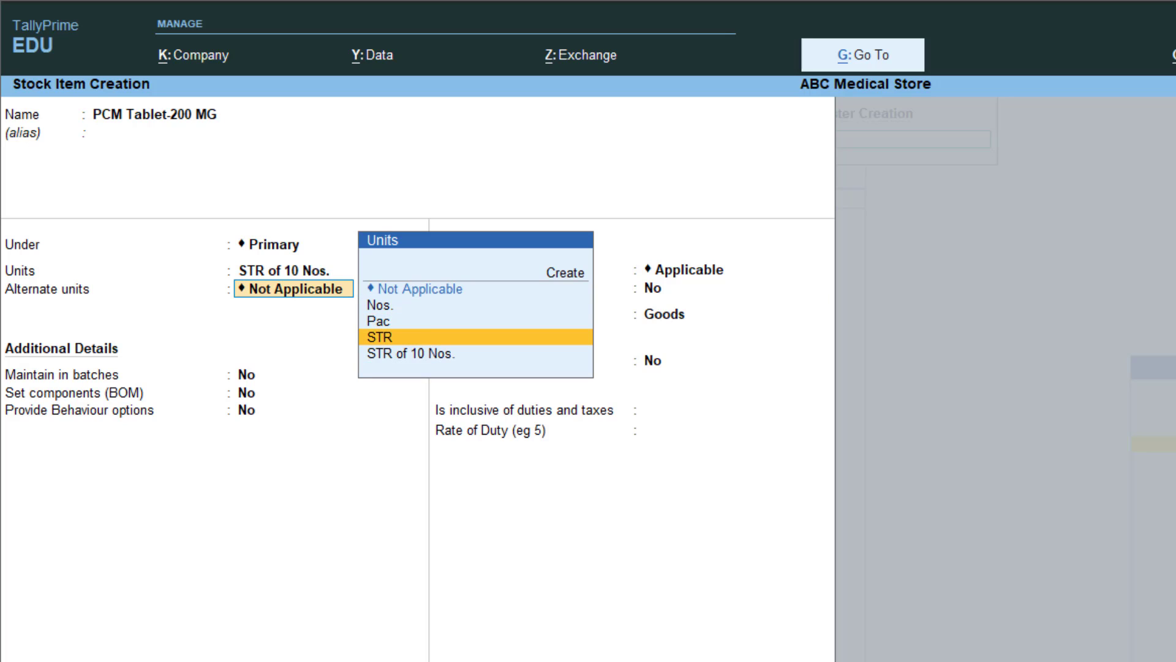
key(Return)
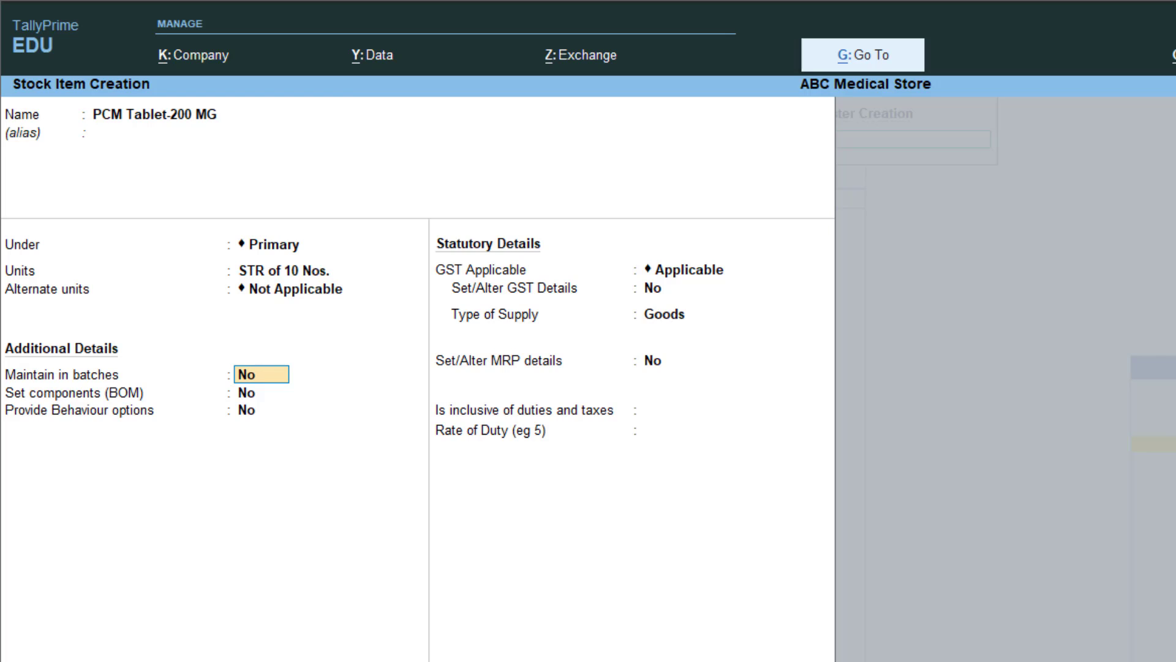
Set batch maintenance, manufacturing date tracking and expiry dates to Yes for PCM Tablet-200 MG, and save the item
text(Y)
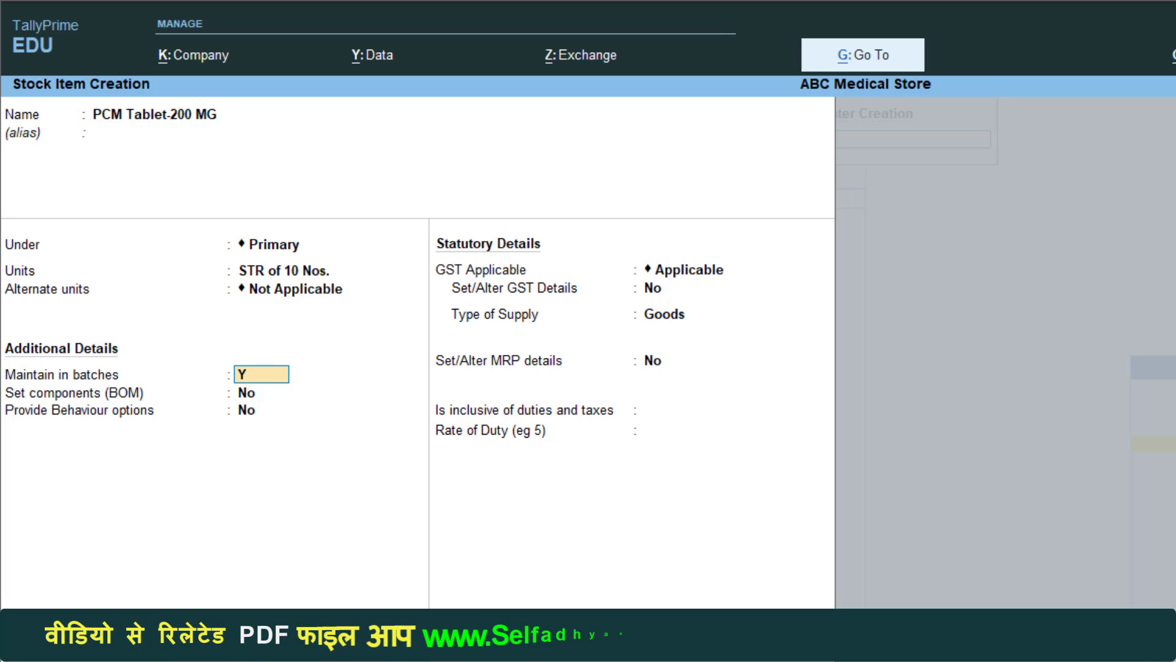
text(es)
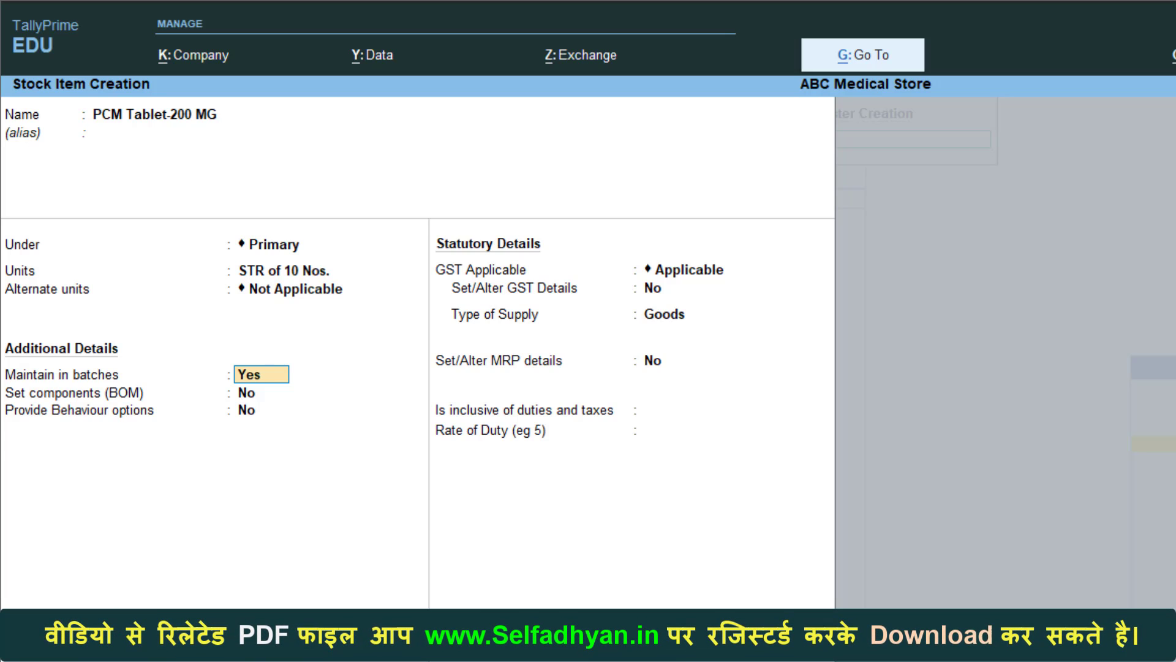
key(Return)
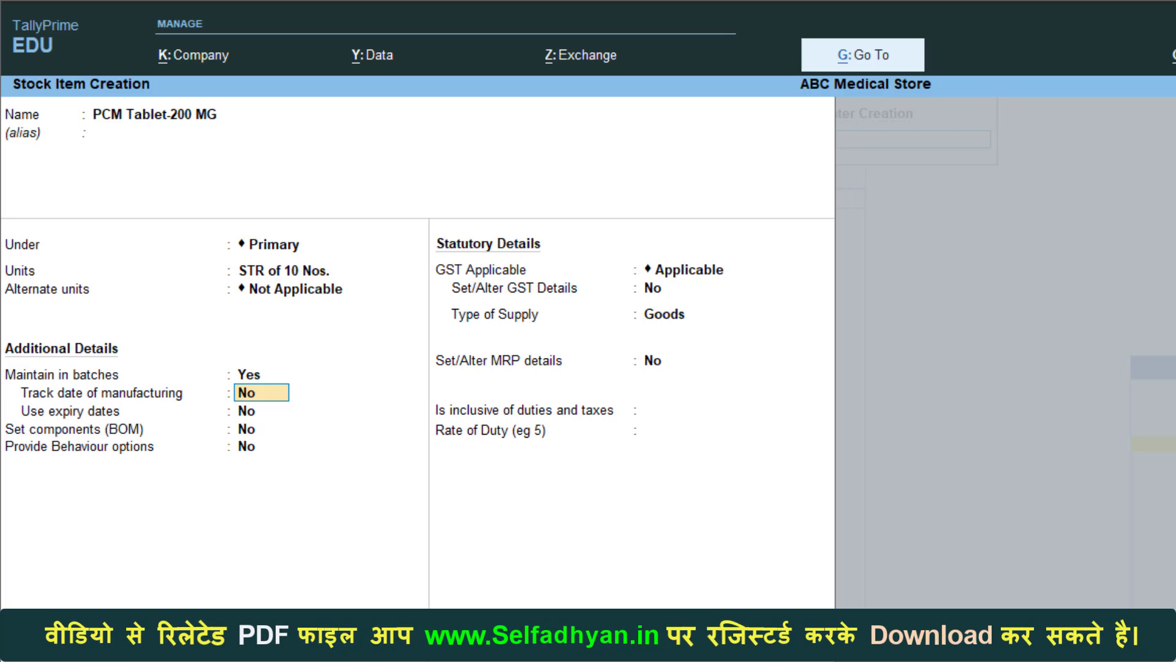
text(Yes)
key(Return)
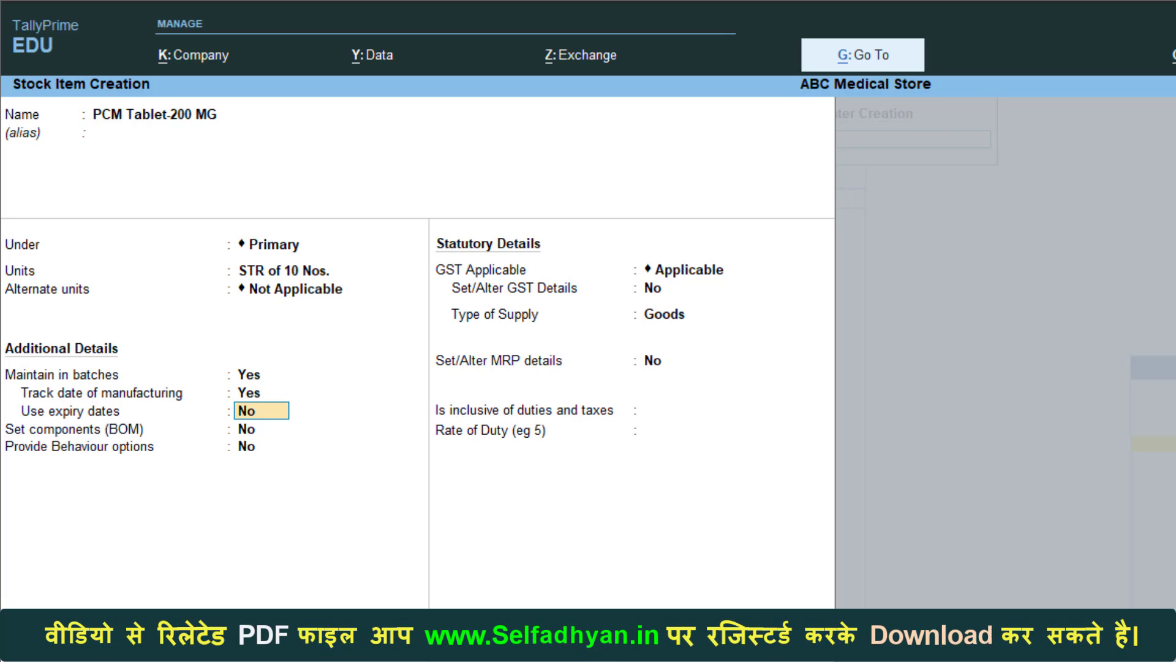
text(Yes)
key(ctrl)
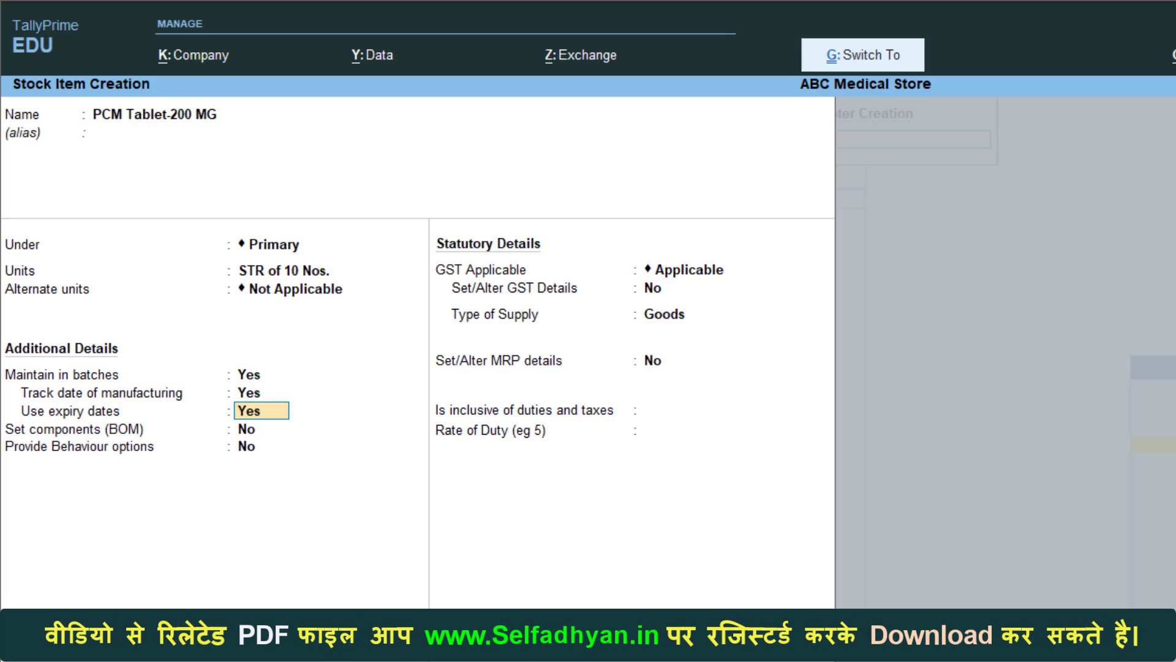
key(ctrl+a)
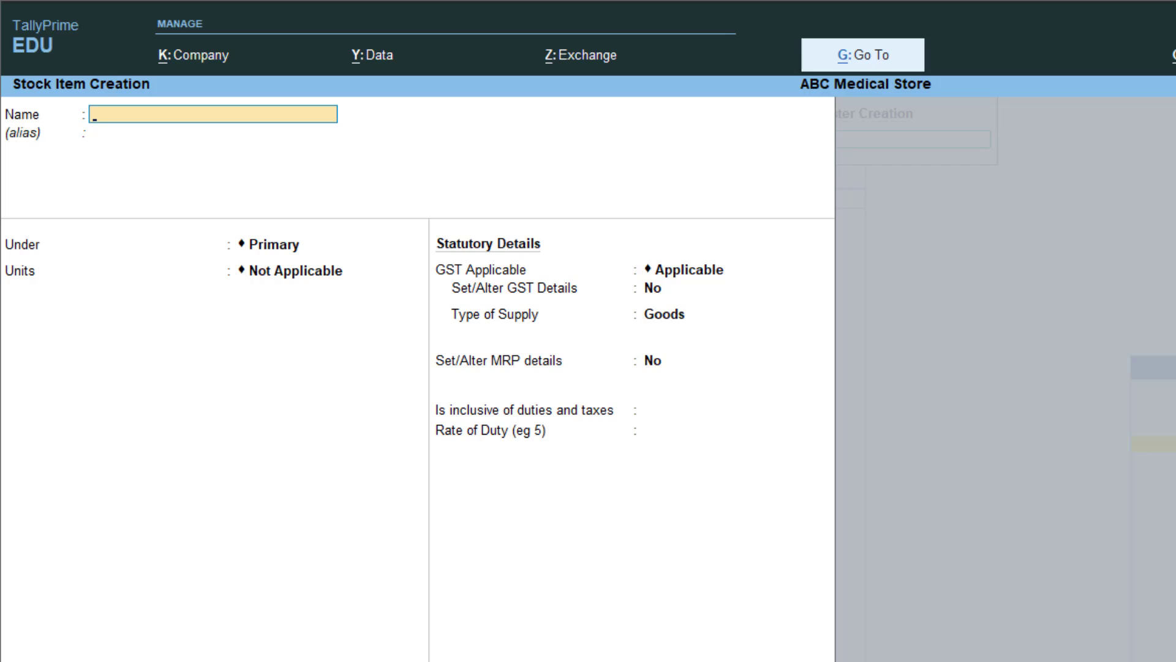
Start a new stock item named Insulin 1x12 under Primary, leaving the alias blank
text(Insulin)
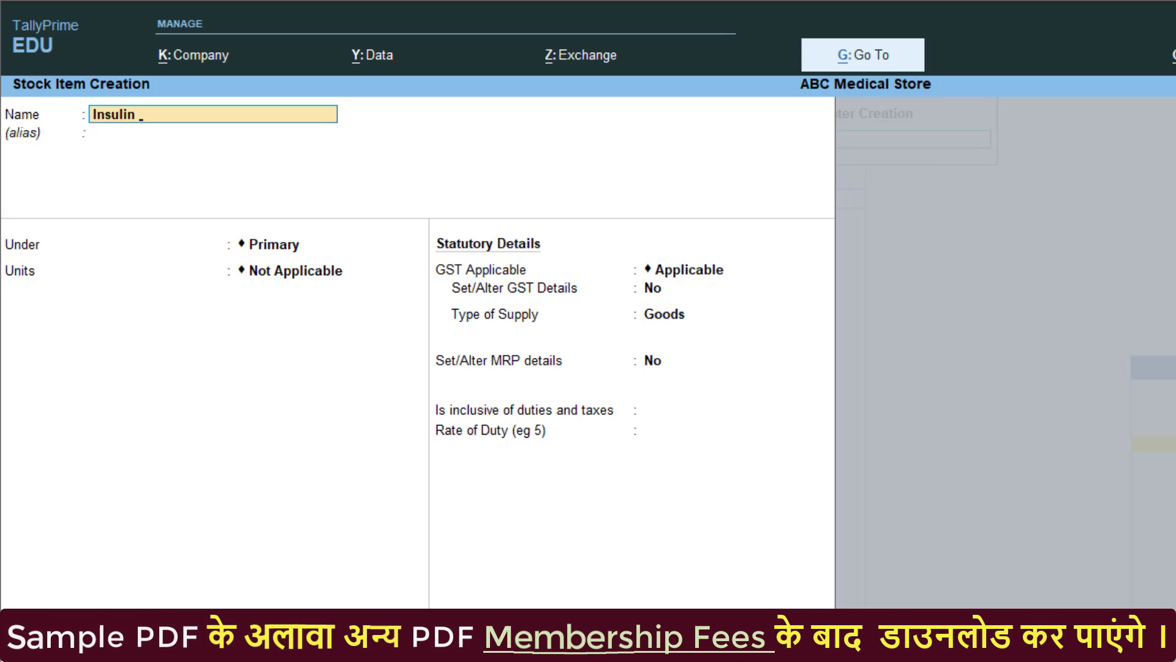
text(1x12)
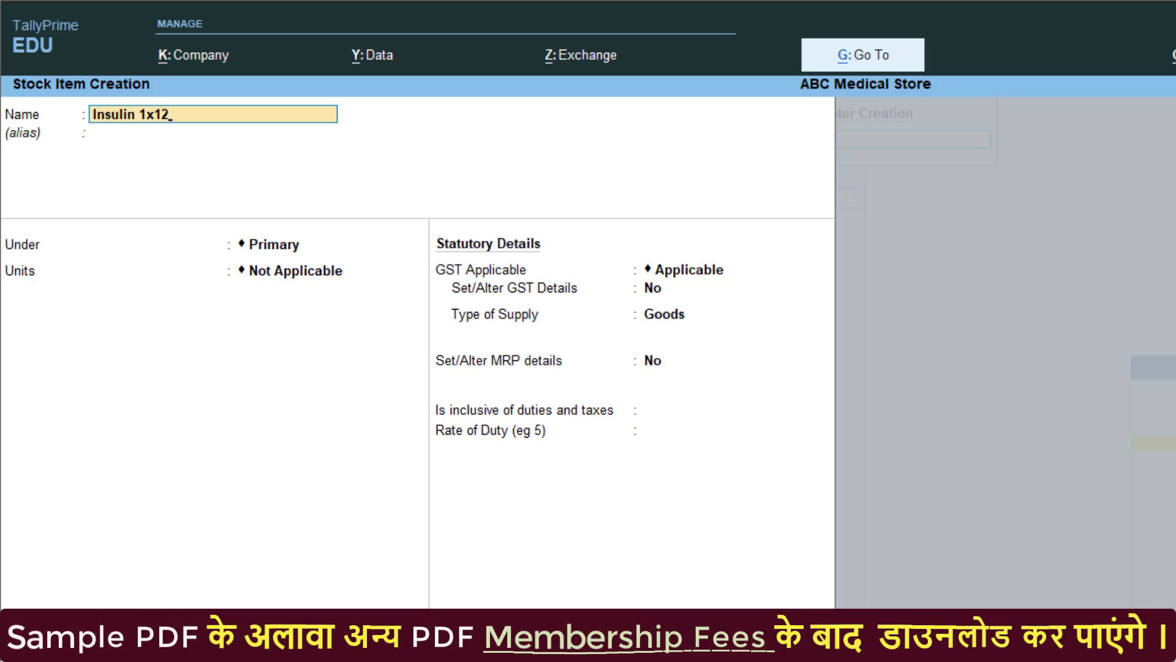
key(Return)
key(Return)
key(Return)
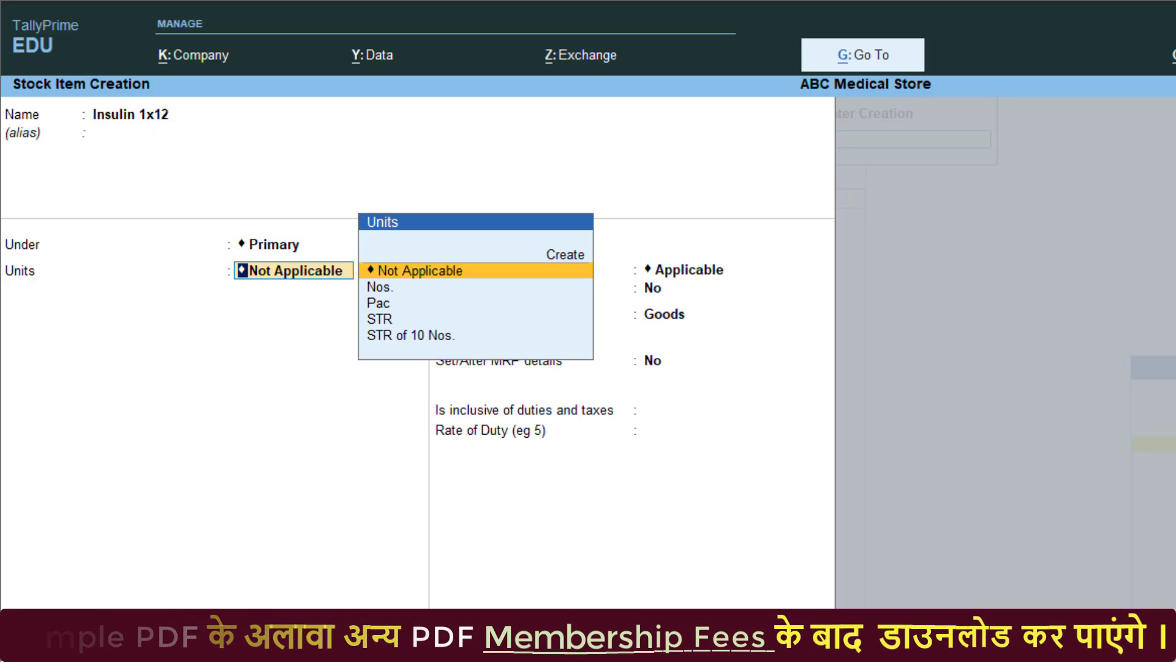
Create the compound unit Pac of 12 Nos. for Insulin 1x12 and keep its alternate unit as Not Applicable
key(Up)
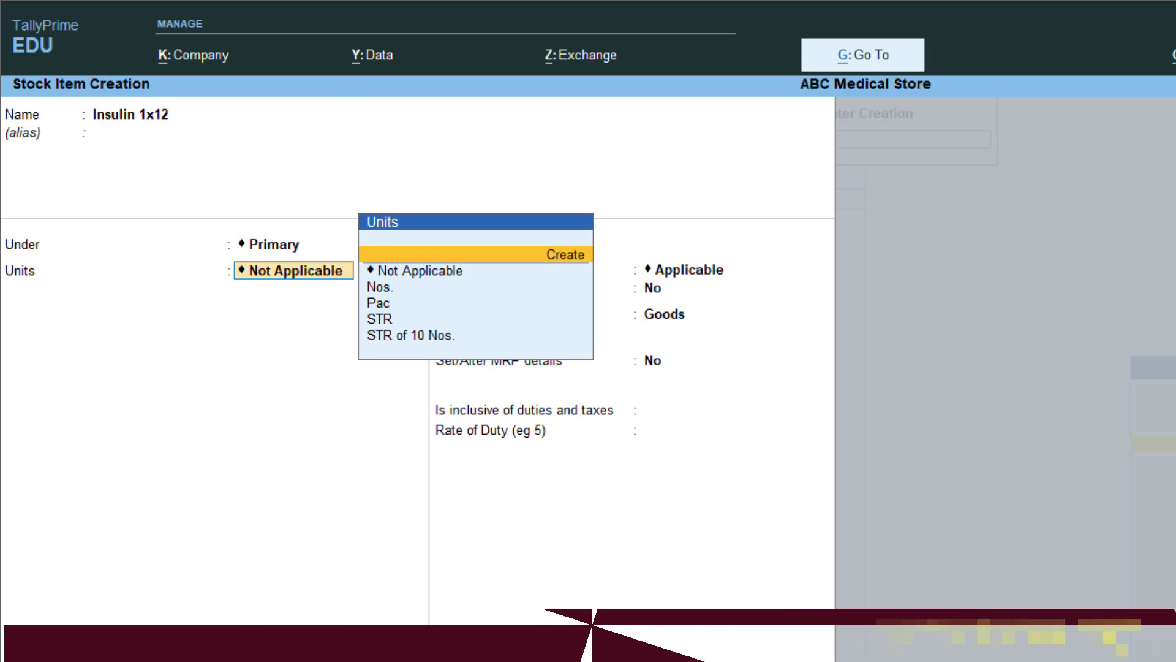
key(Return)
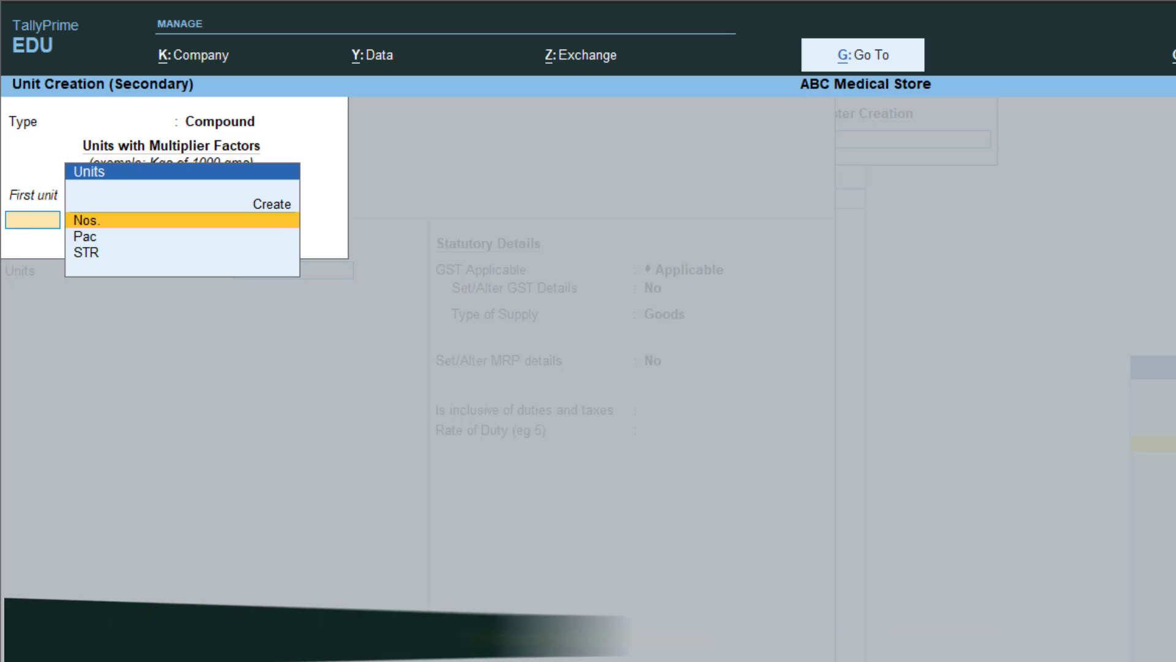
key(Down)
key(Return)
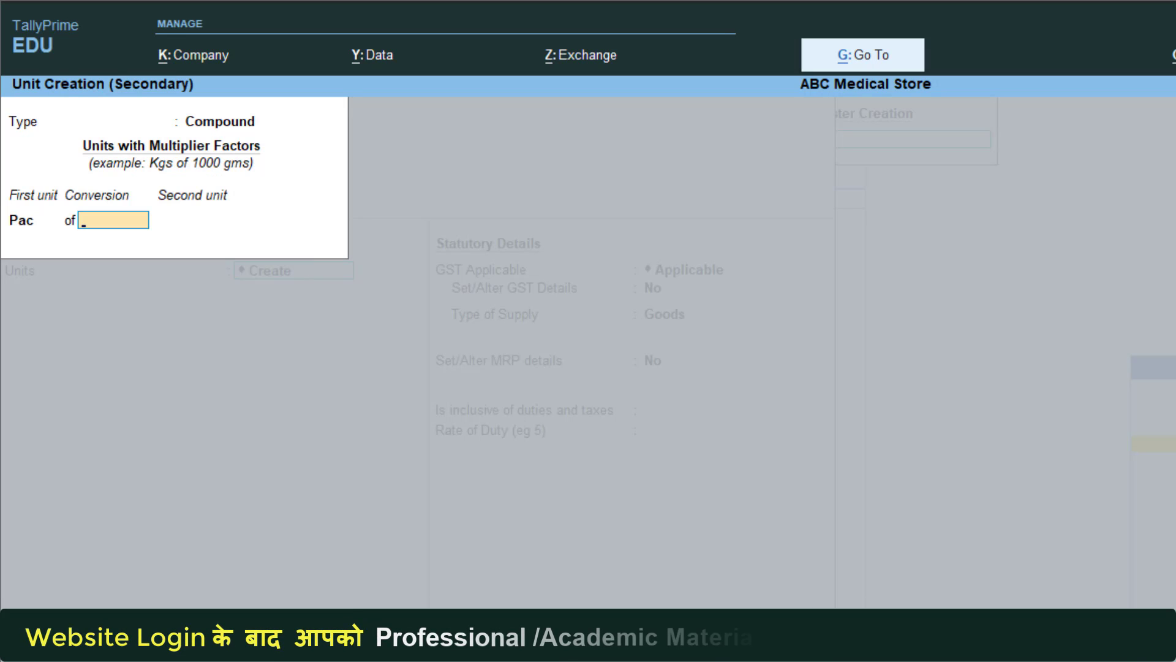
text(12)
key(Return)
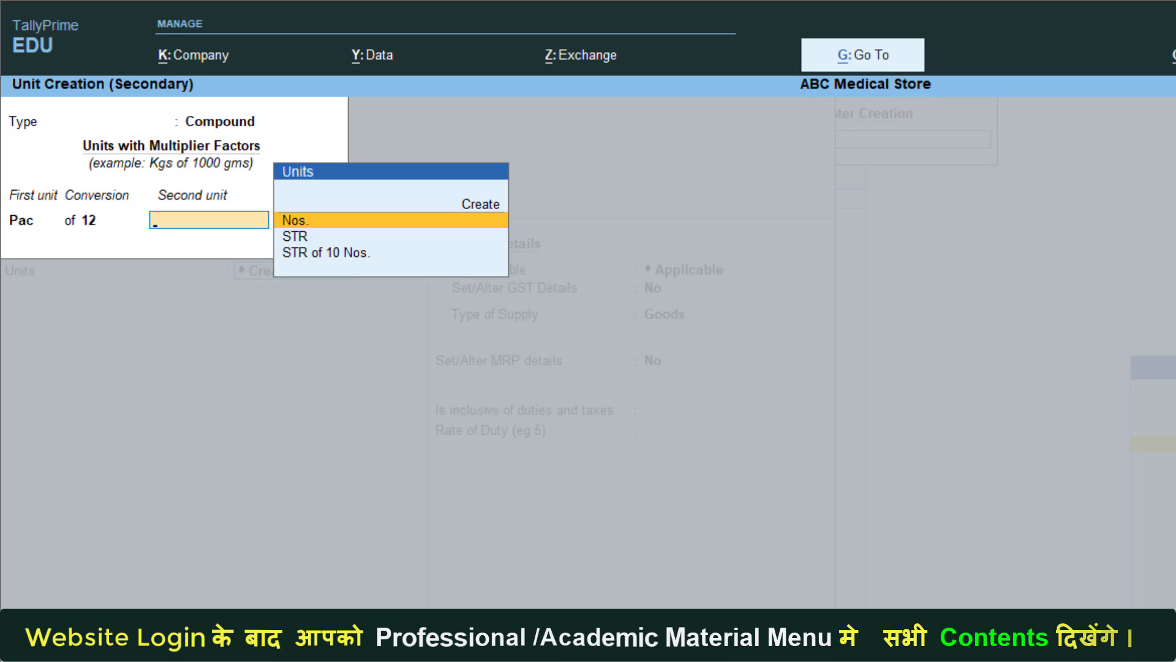
key(Return)
key(Return)
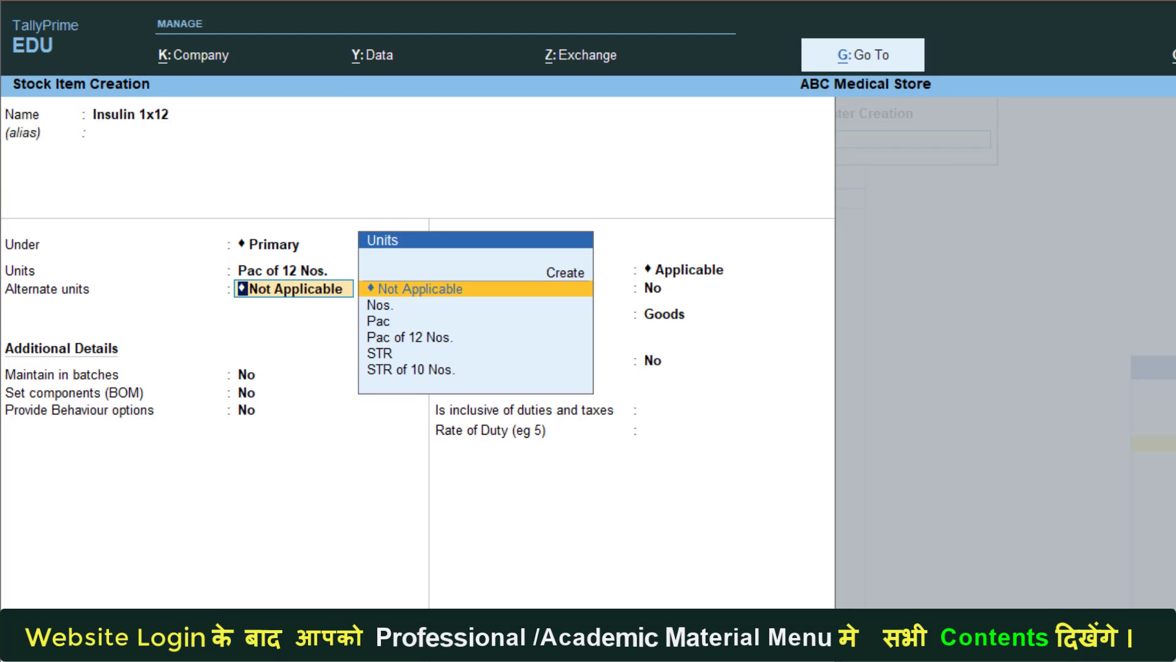
key(Return)
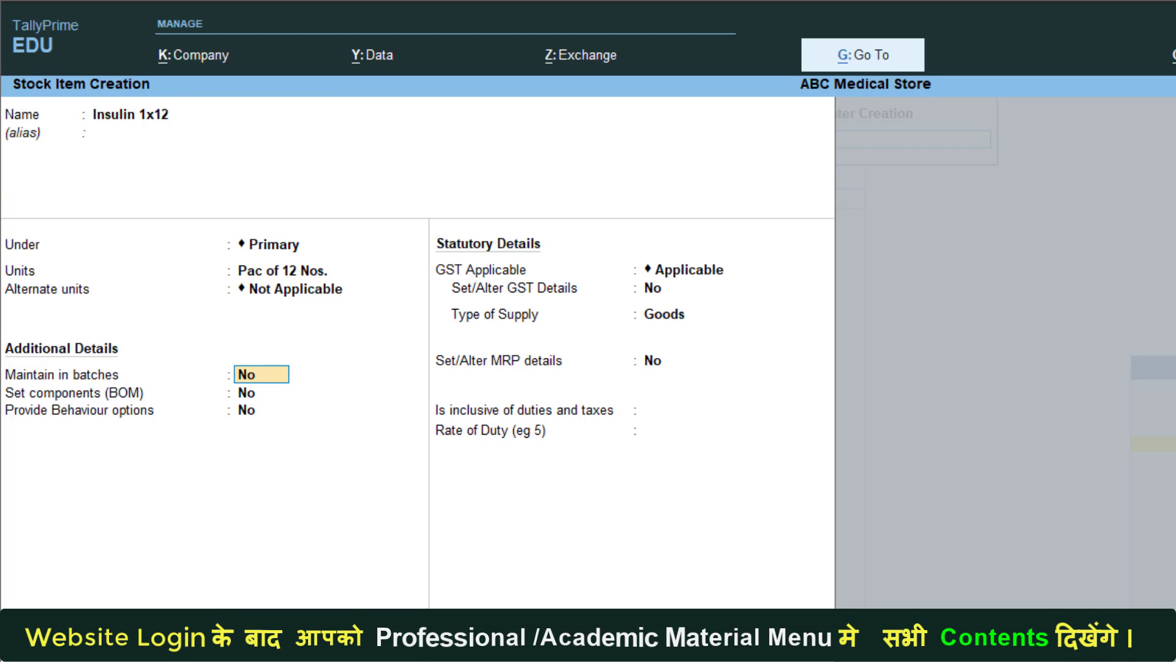
Accept the default additional and statutory details for Insulin 1x12, with GST Applicable and supply type Goods, and save the item
key(Return)
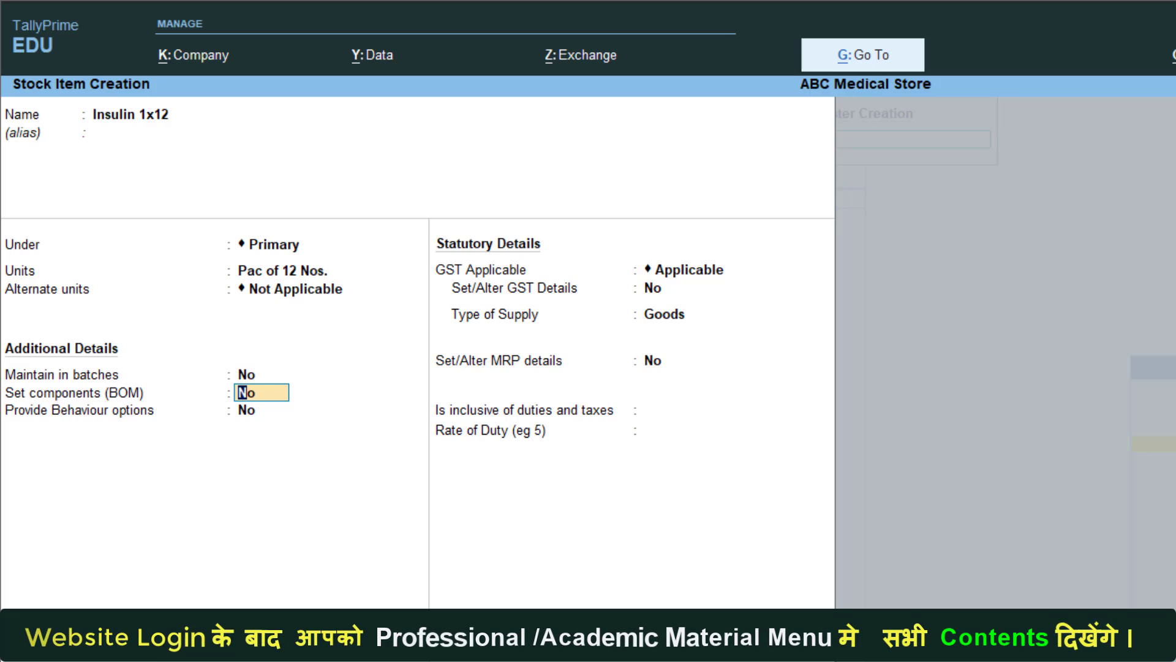
key(Return)
key(Return)
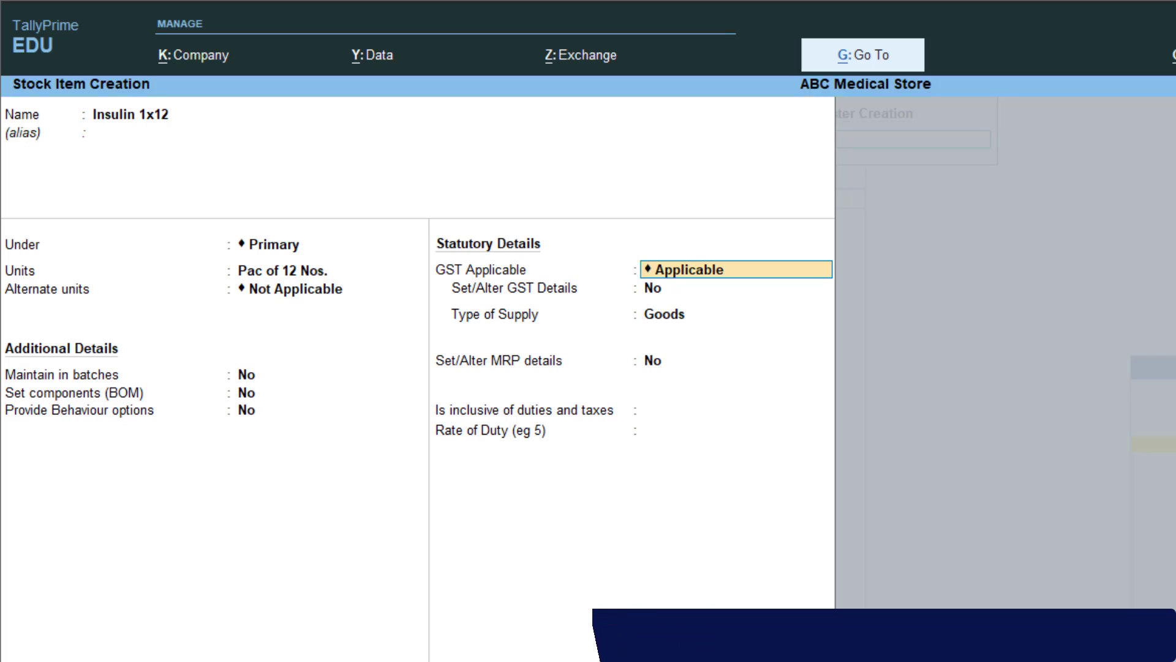
key(Return)
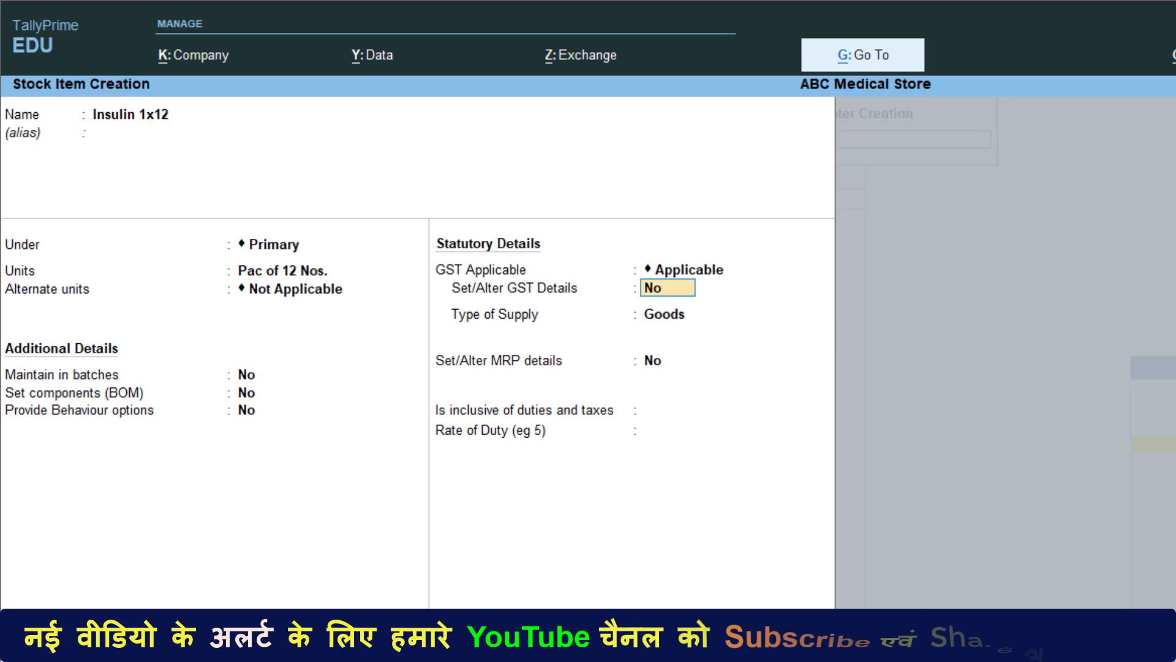
key(Return)
key(Return)
key(Return)
key(Return)
key(Return)
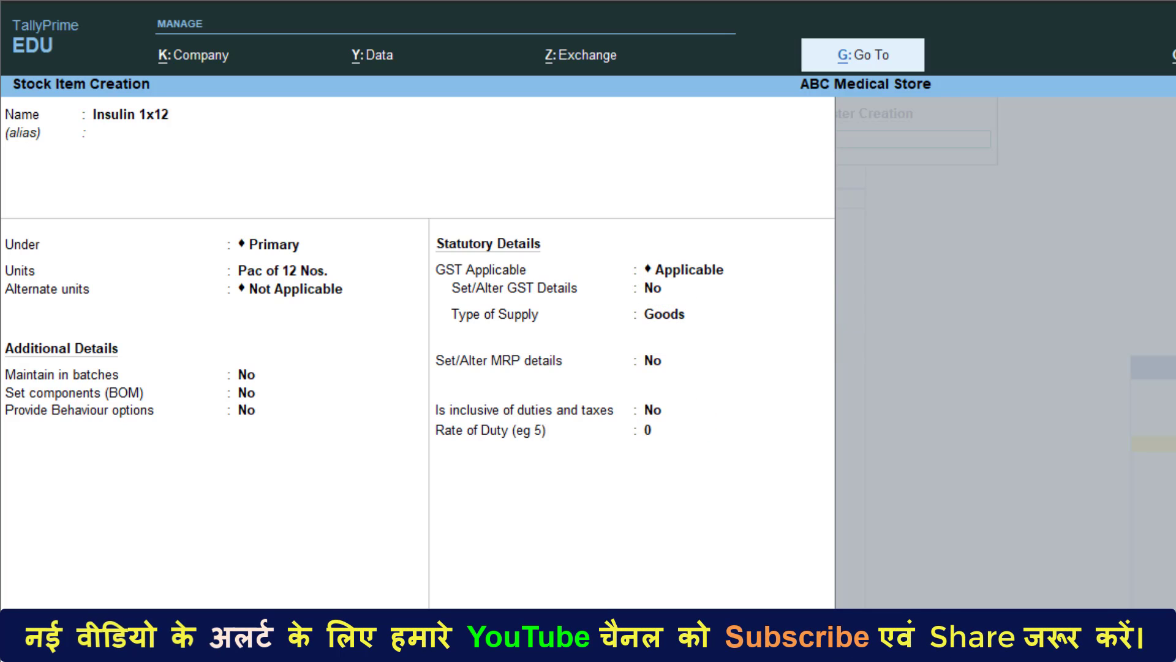
key(Return)
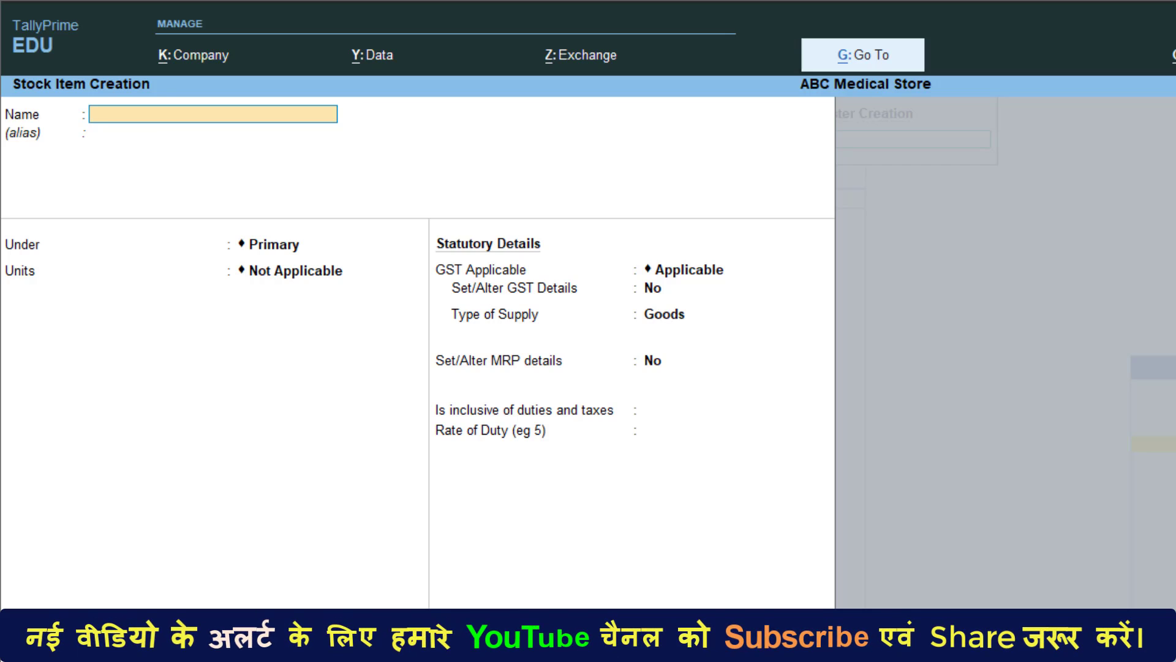
Reopen the Insulin 1x12 stock item for alteration and set batch maintenance, manufacturing date tracking and expiry dates to Yes
key(Page_Up)
key(Page_Up)
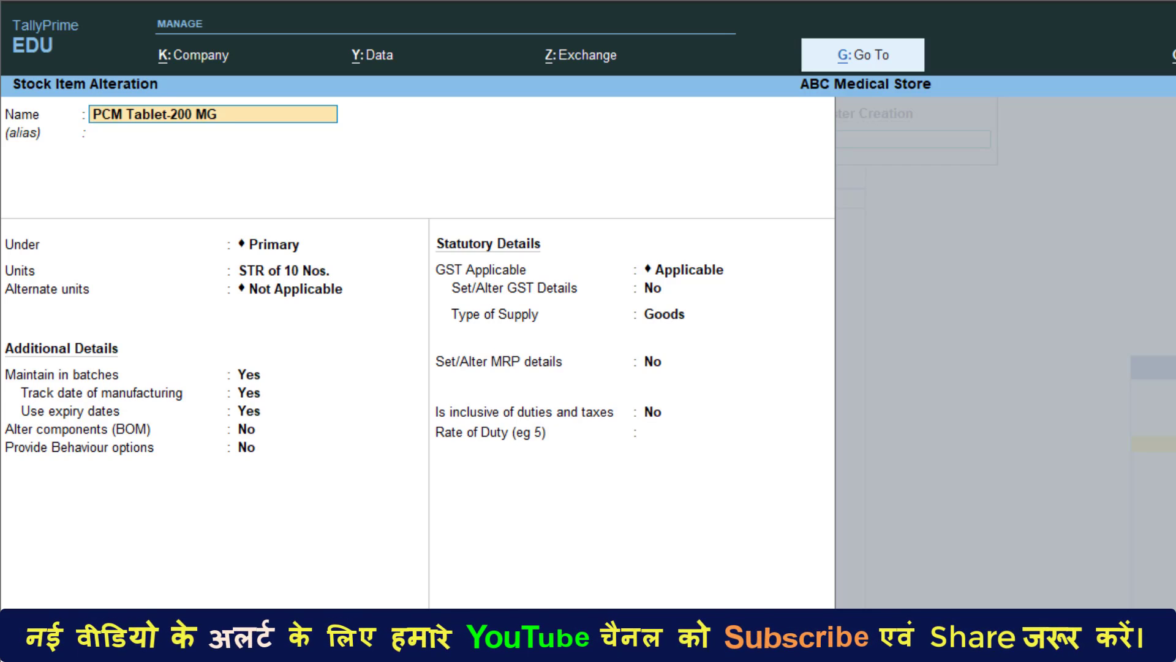
key(Return)
key(Return)
key(Return)
key(Return)
key(Return)
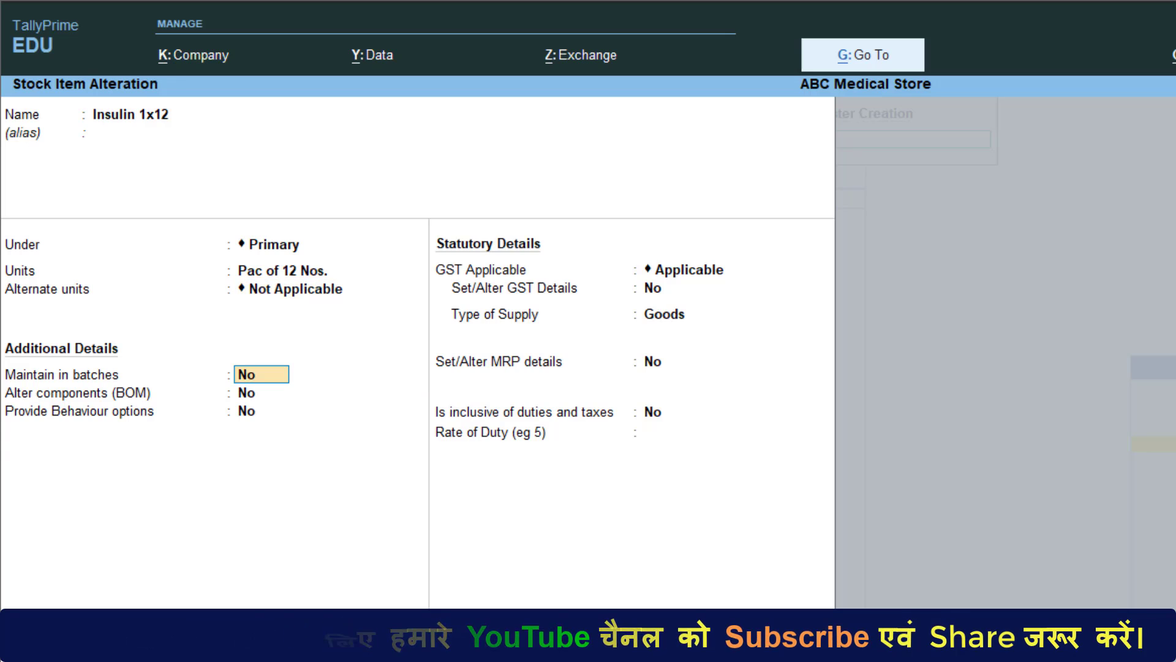
text(yy)
key(Return)
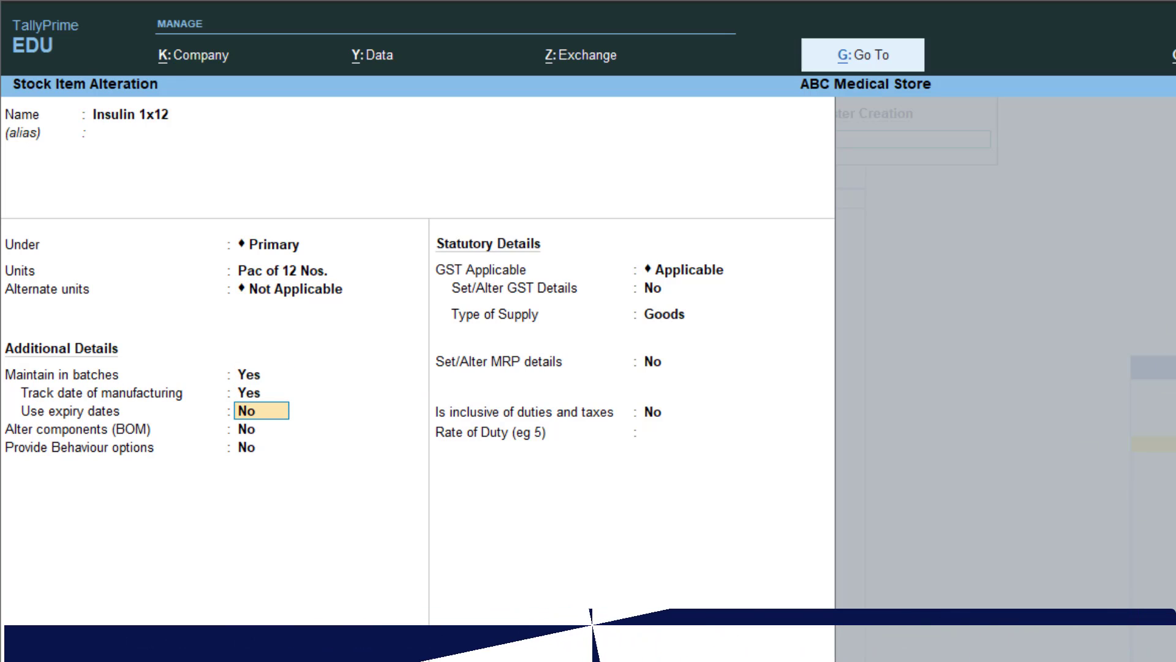
text(y)
key(Return)
Keep the remaining details of Insulin 1x12 at their defaults, save the alteration and leave stock item creation
key(Return)
key(Return)
key(Return)
key(Return)
key(Return)
key(Return)
key(Return)
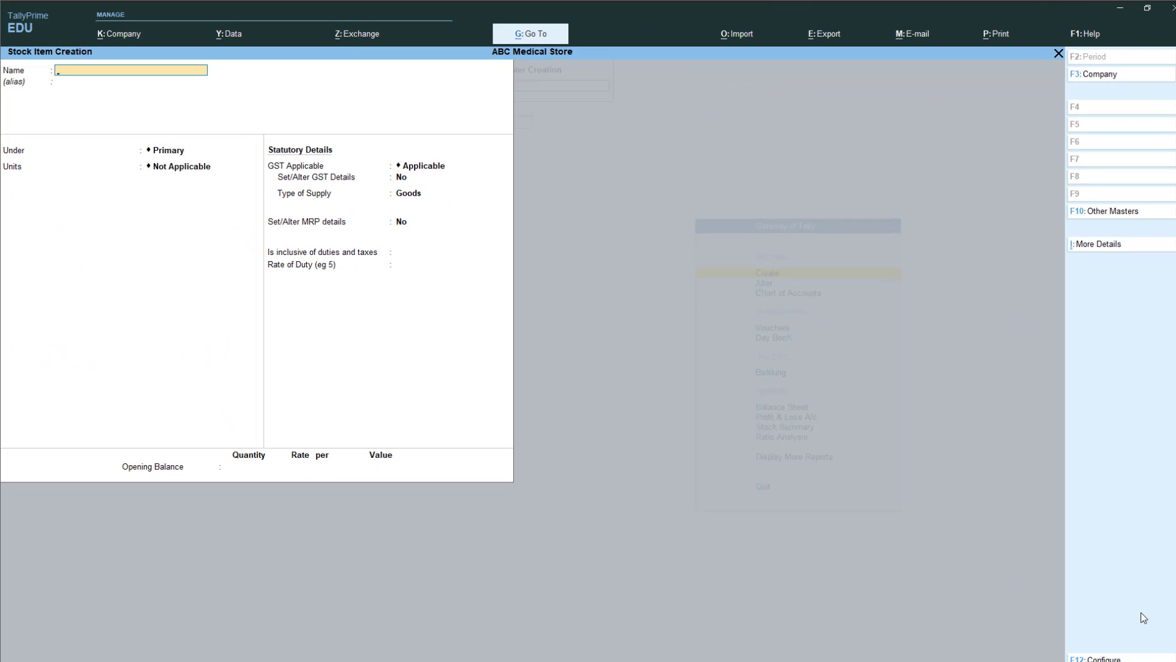
key(Escape)
key(y)
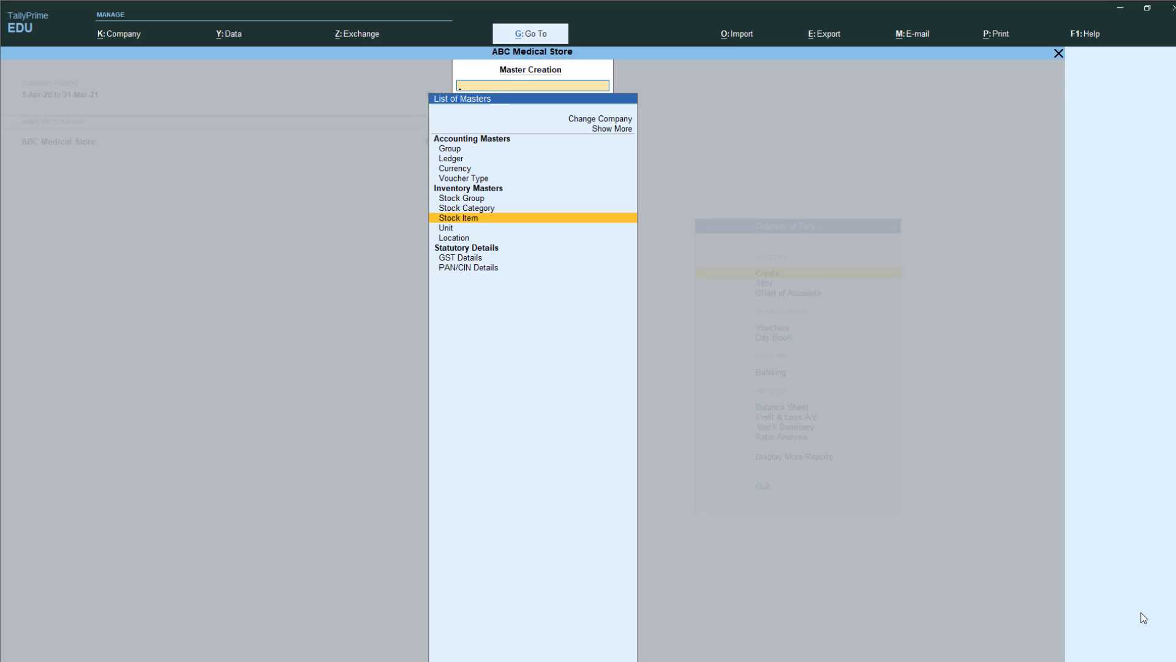
Create the ledger Gupta Medical under Sundry Creditors with bill-by-bill balances kept at Yes, and save it
key(Up)
key(Up)
key(Up)
key(Up)
key(Up)
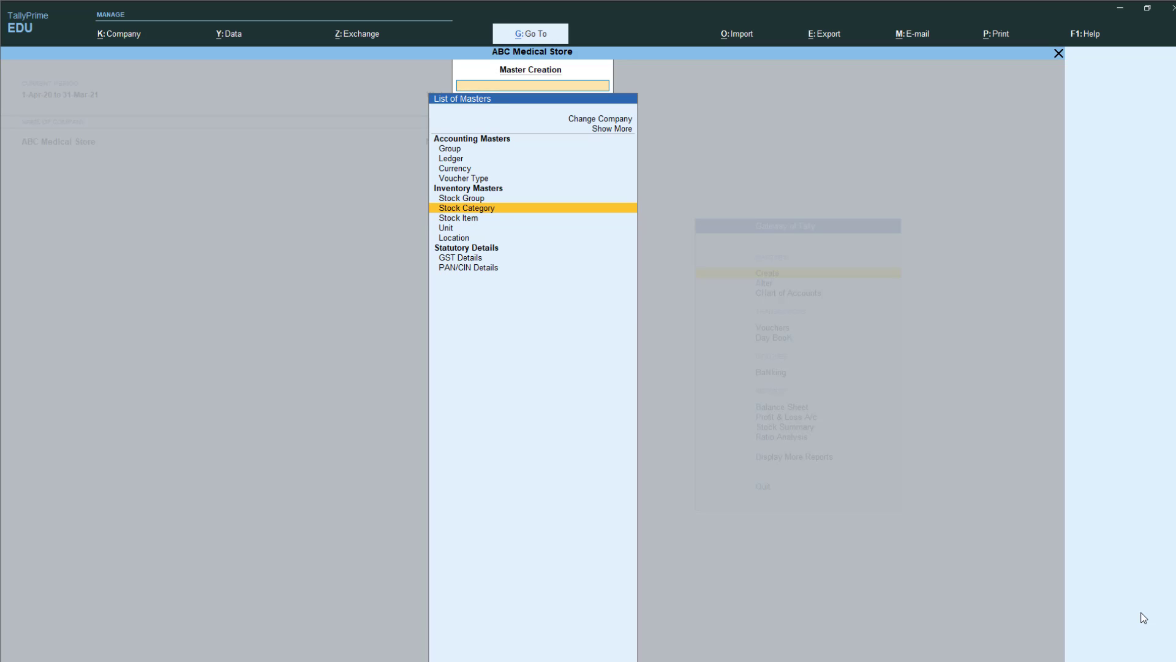
key(Return)
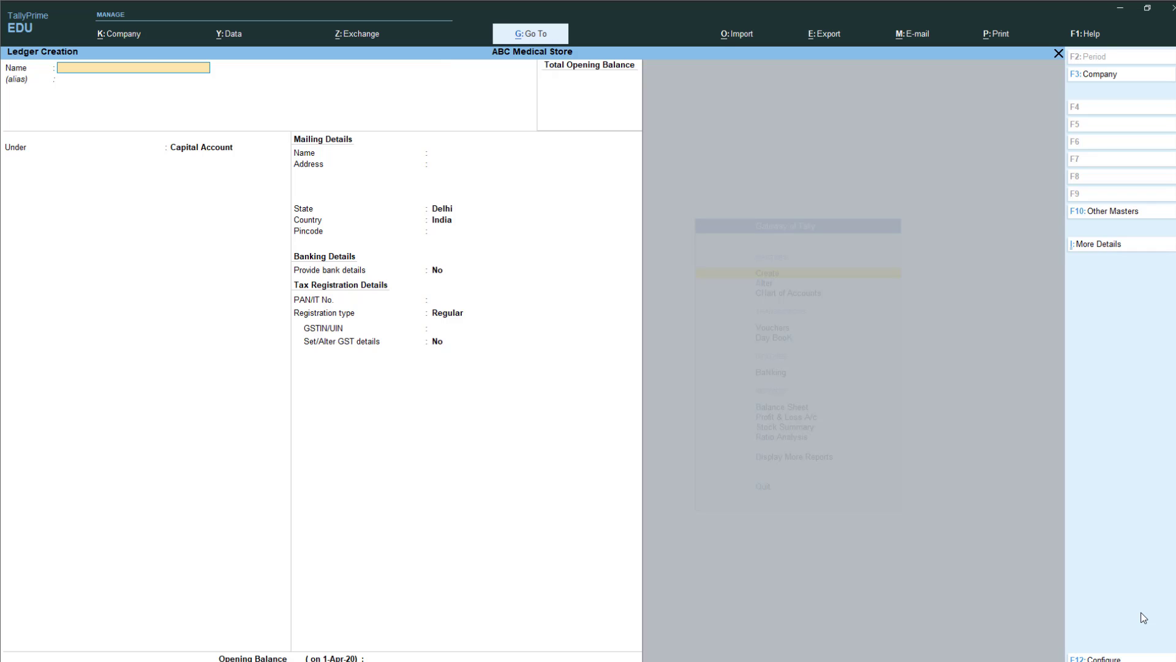
text(Gupta Medical)
key(Return)
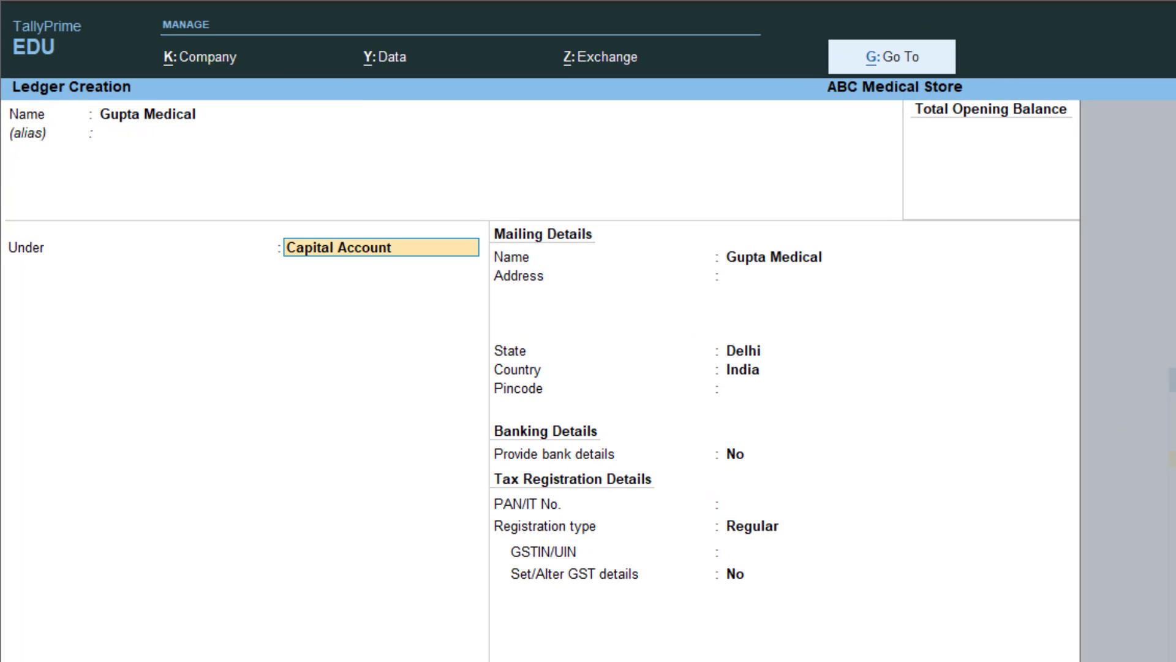
text(S)
key(Return)
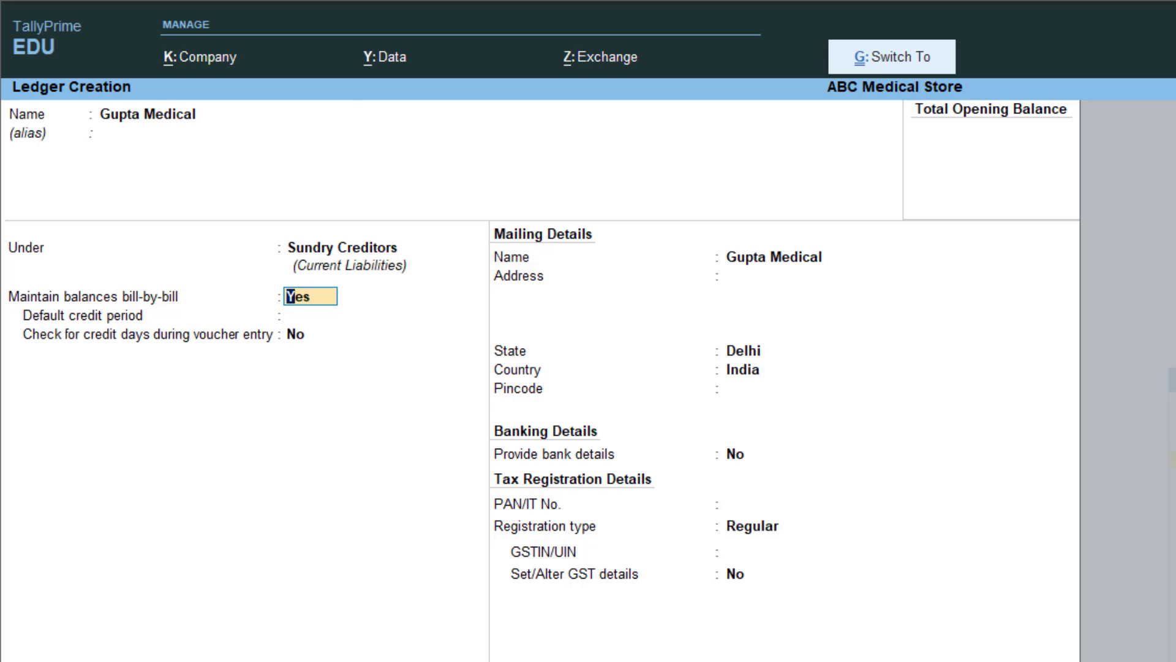
key(ctrl+a)
Create the ledger Purchase under Purchase Accounts with ledger type Not Applicable, save it and leave ledger creation
text(Purchase)
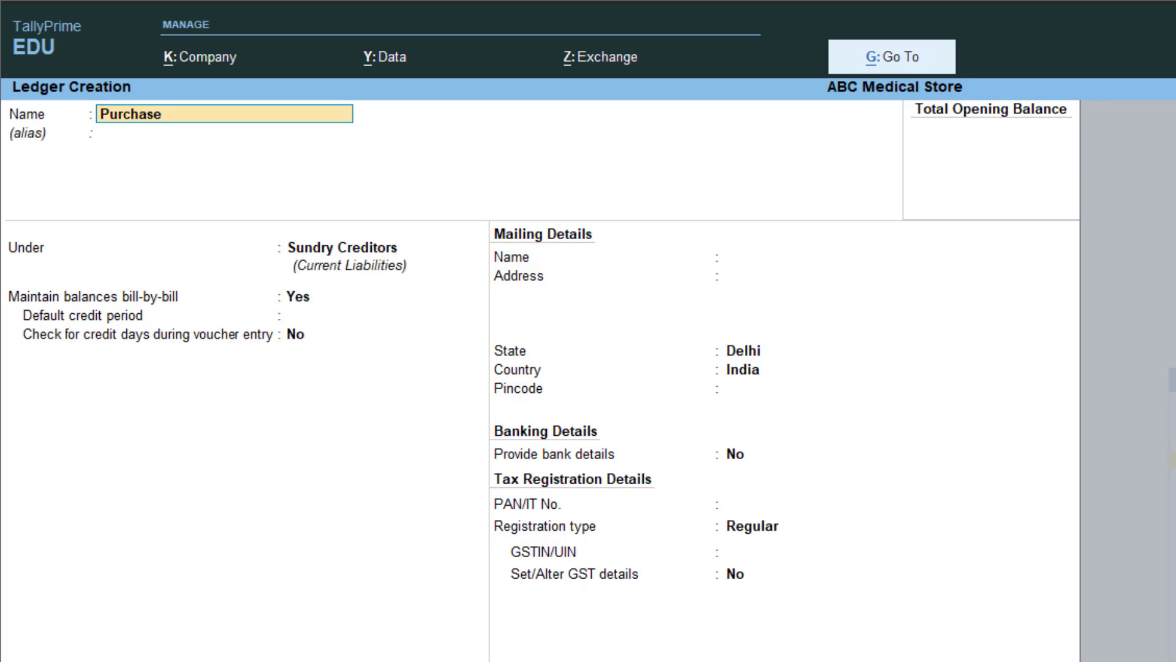
key(Return)
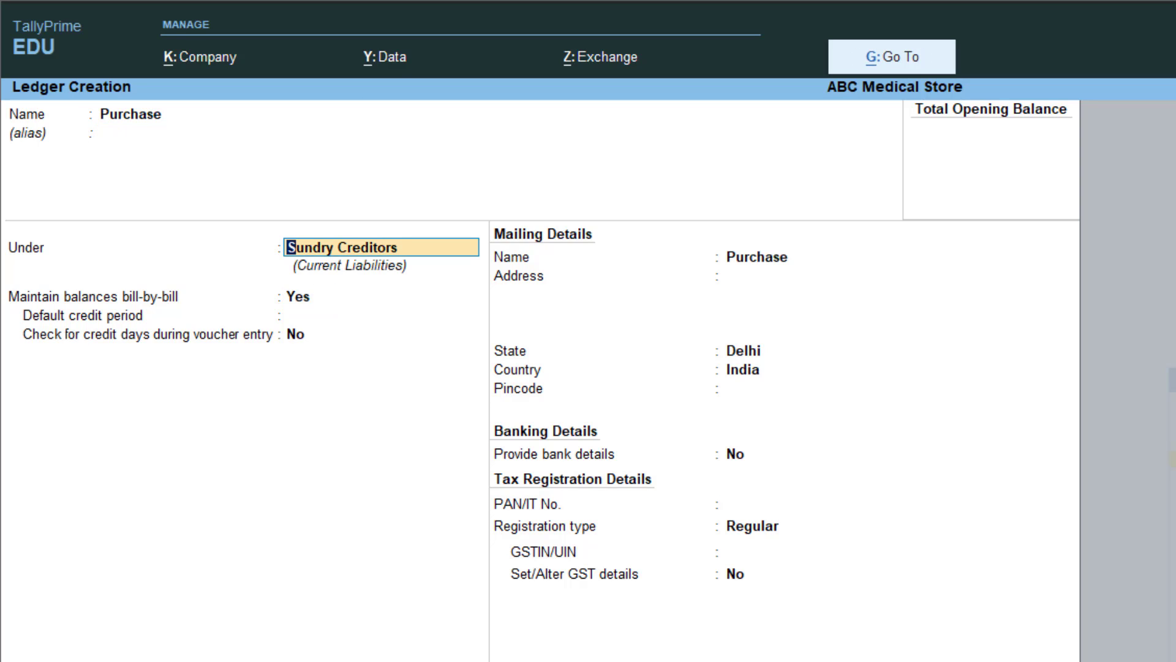
text(P)
key(Return)
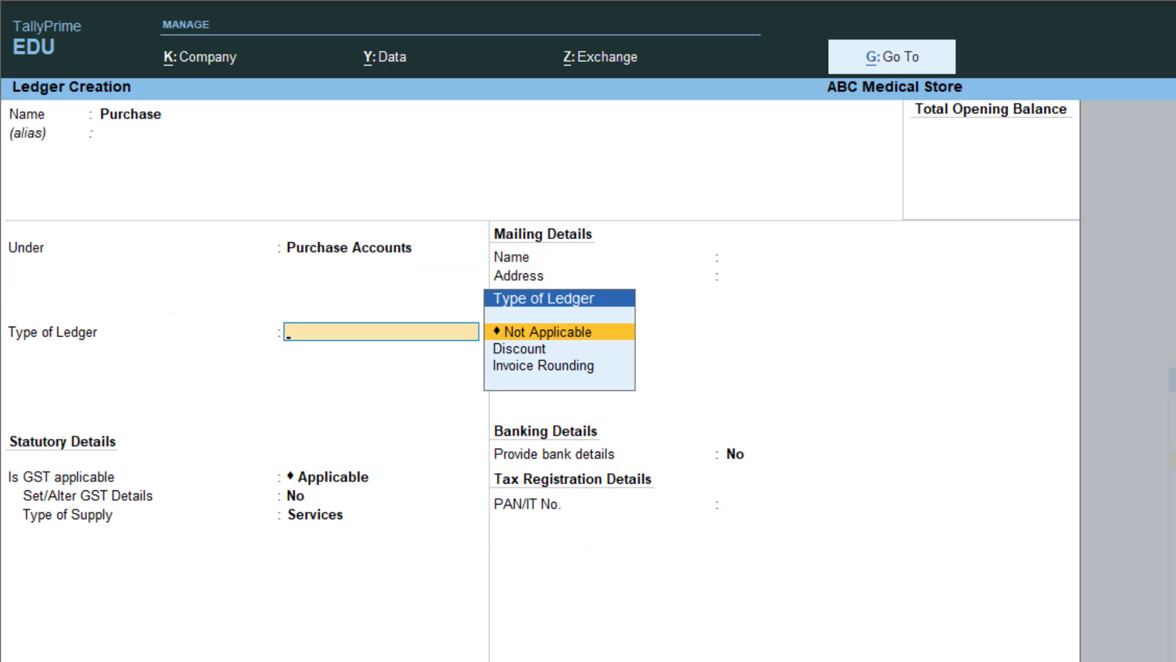
key(Return)
key(ctrl+a)
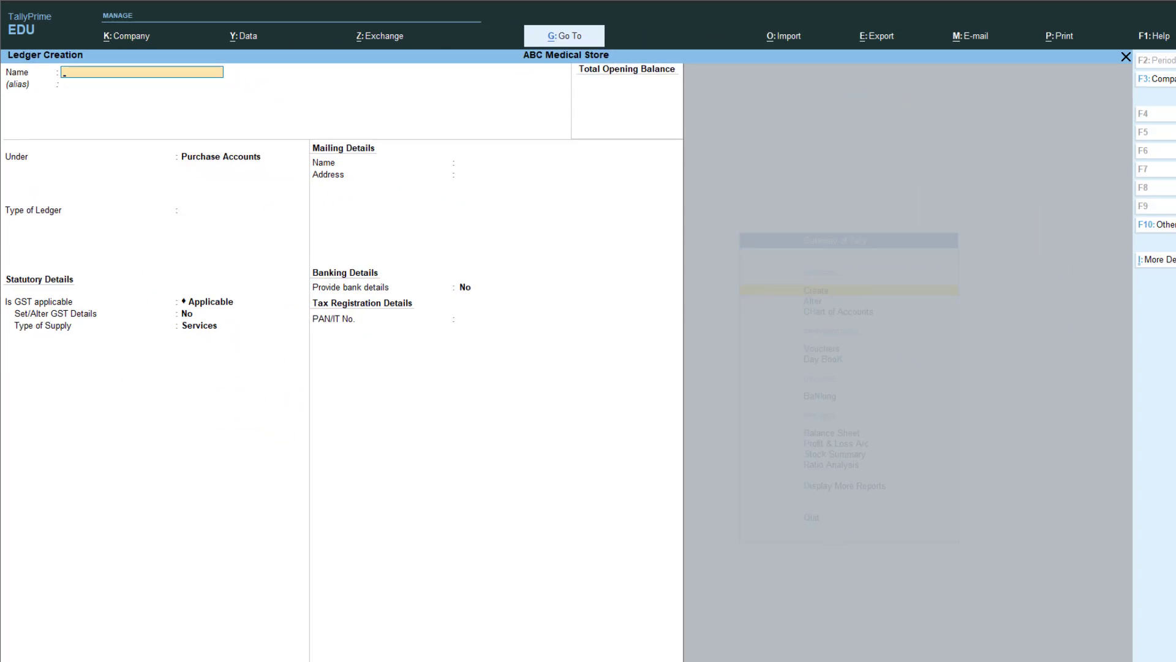
key(Escape)
key(Return)
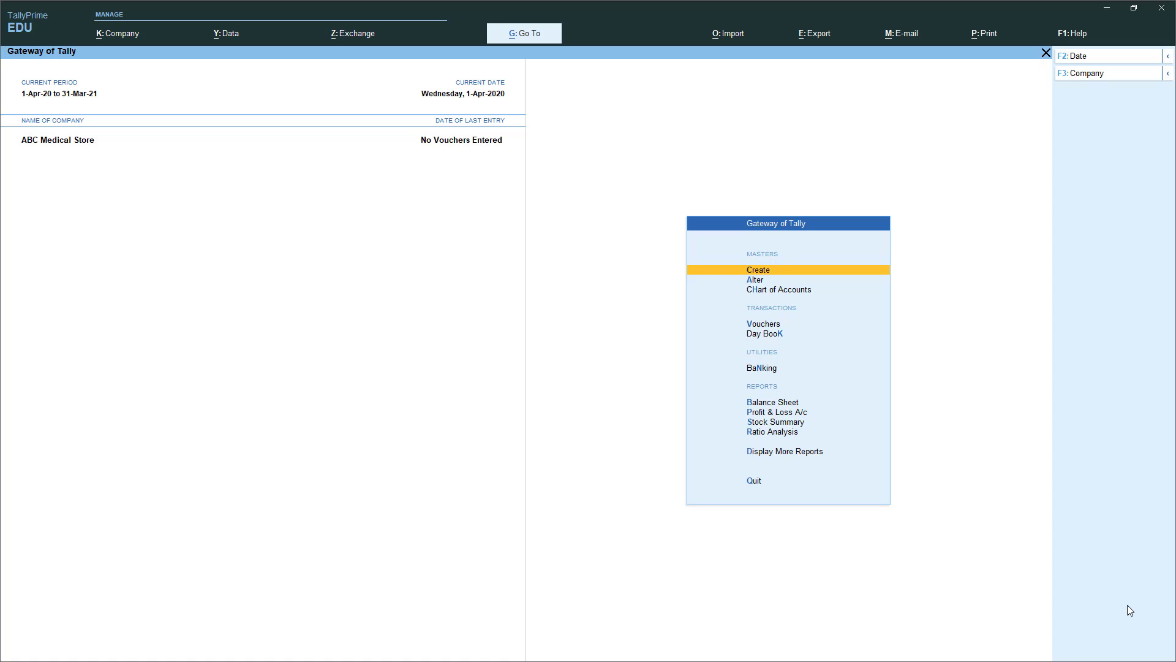
Start a purchase voucher with supplier invoice number 123 dated 1-Apr-20
key(Down)
key(Down)
key(Down)
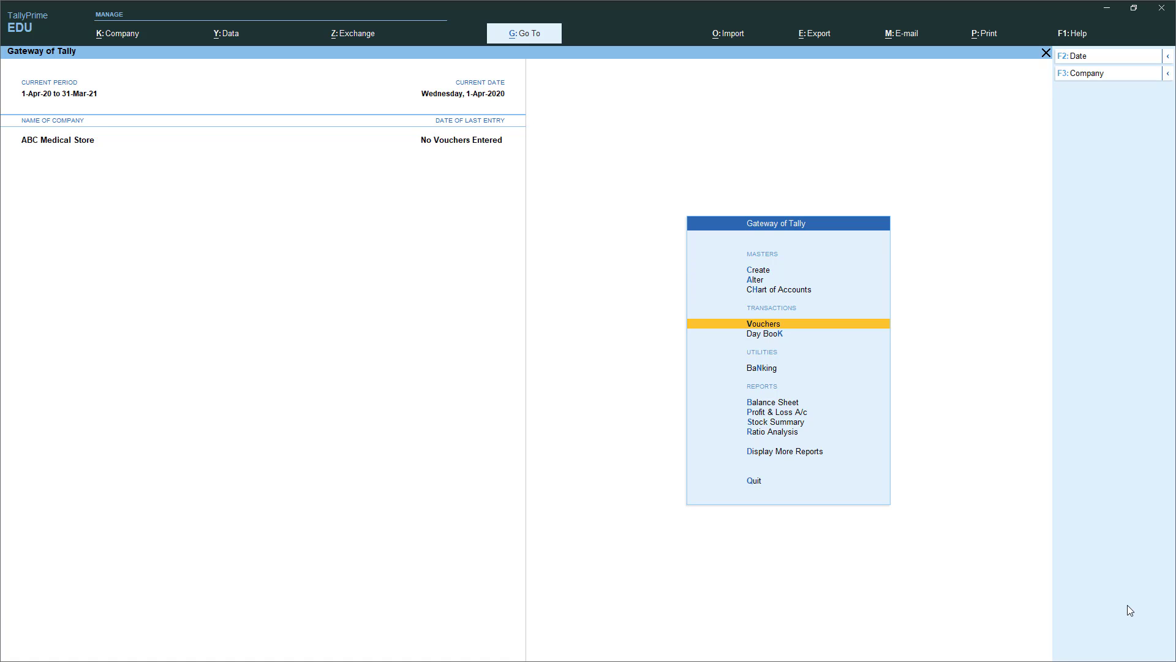
key(Return)
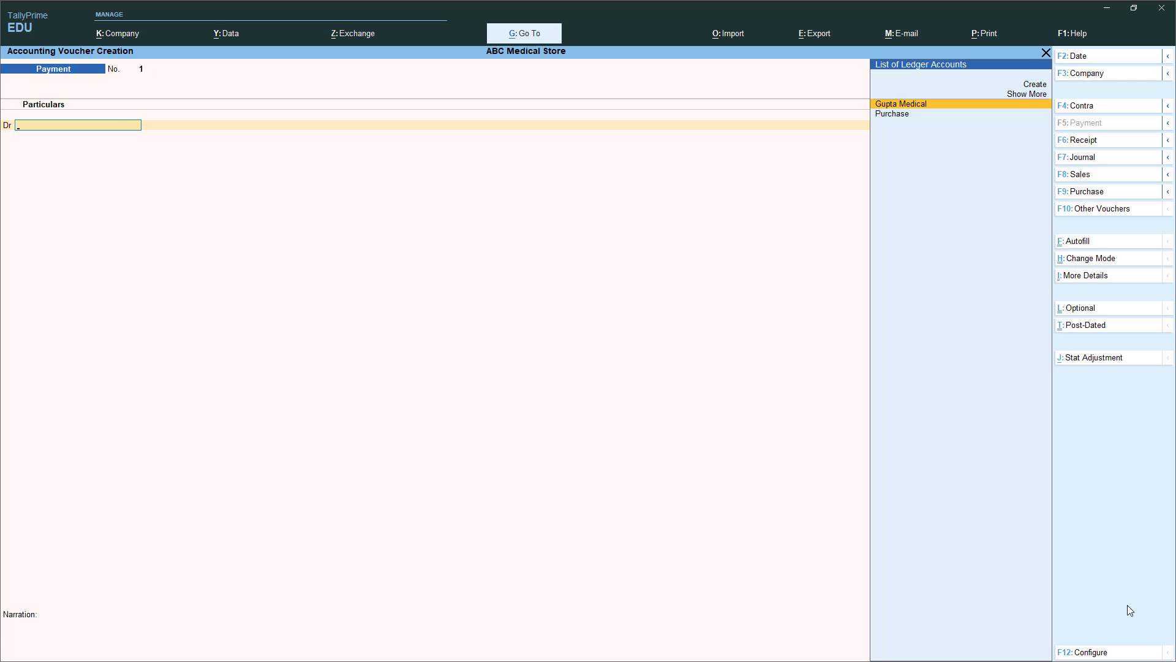
key(F9)
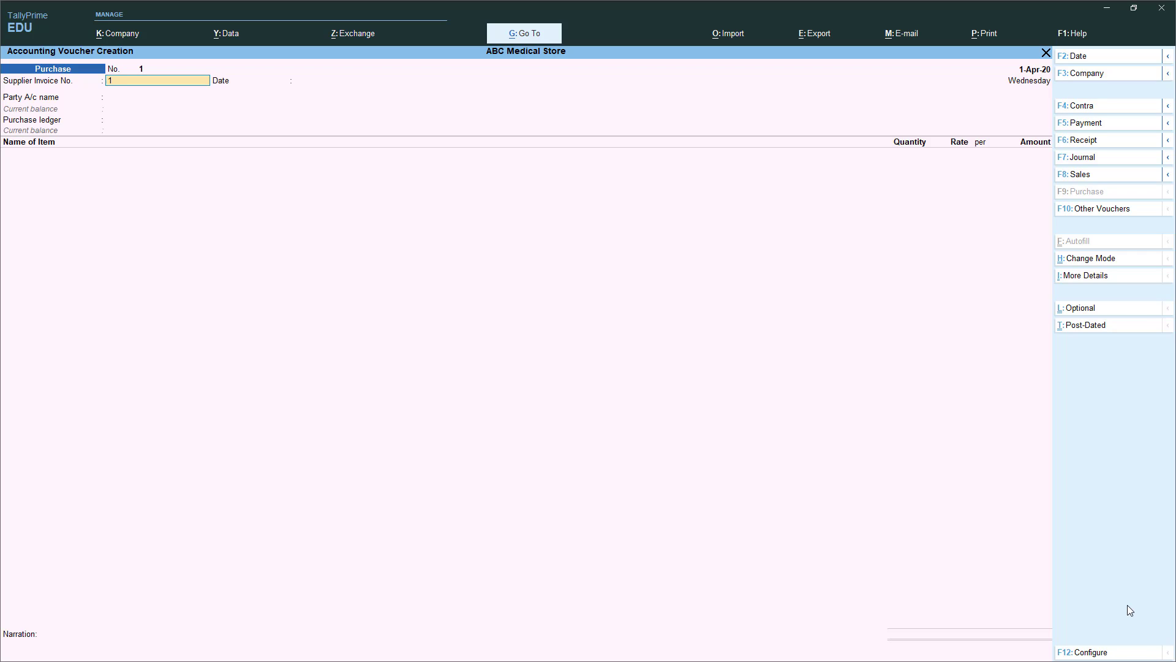
key(Return)
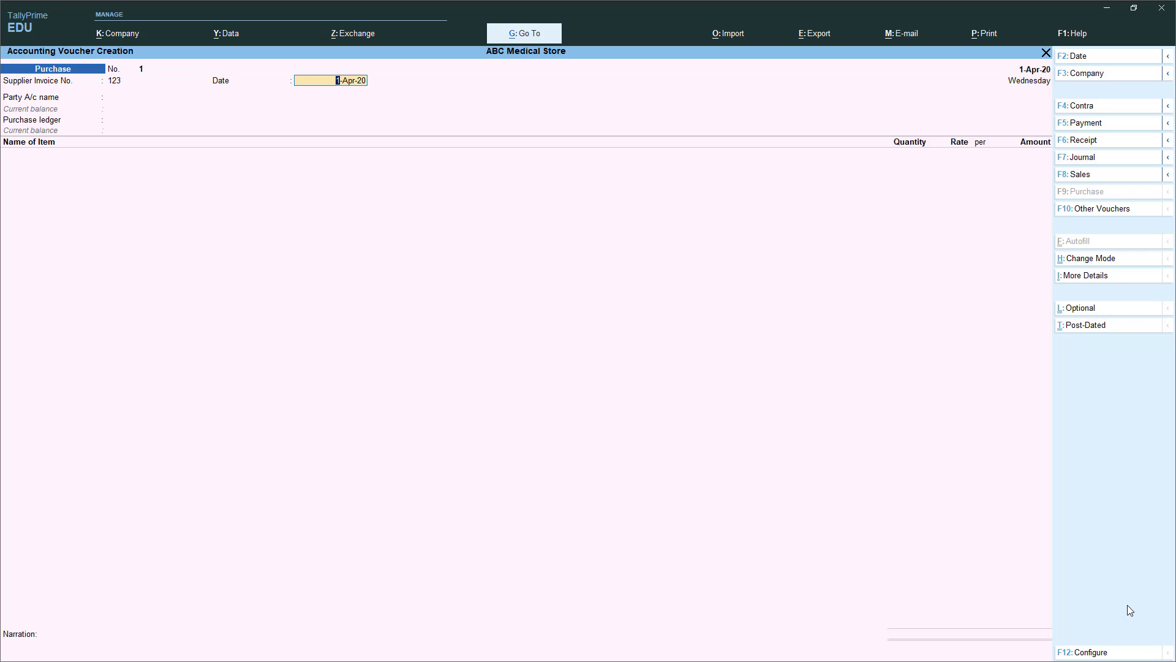
key(Return)
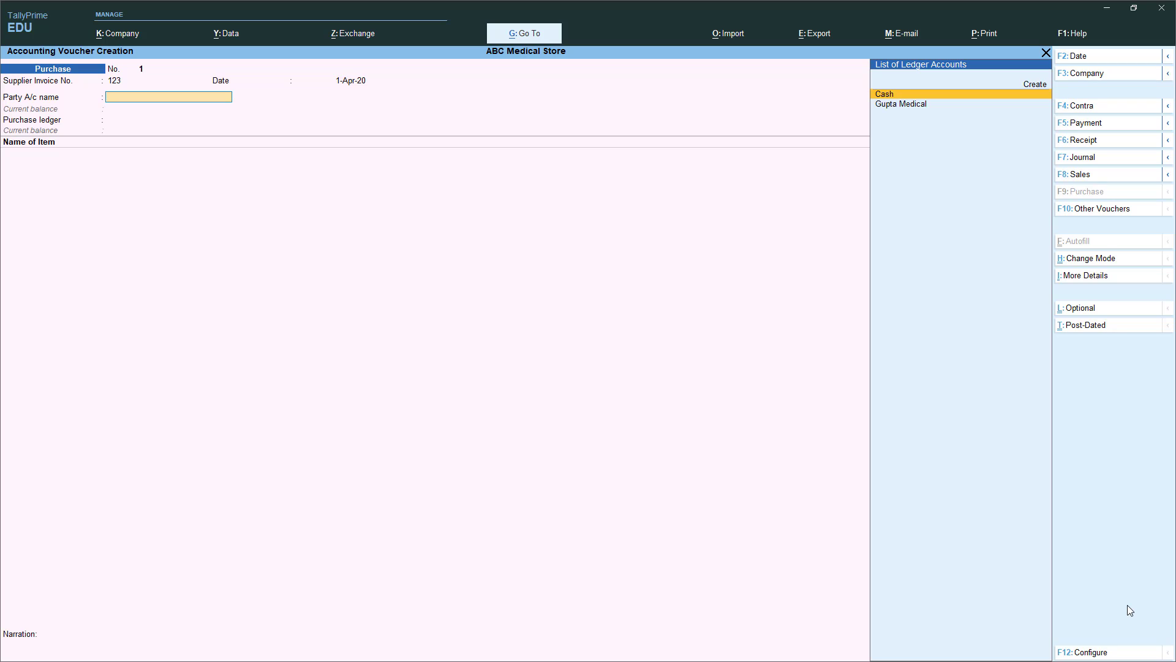
Set Gupta Medical as the party account, accept the default receipt and party details, and choose Purchase as the purchase ledger
key(Down)
key(Return)
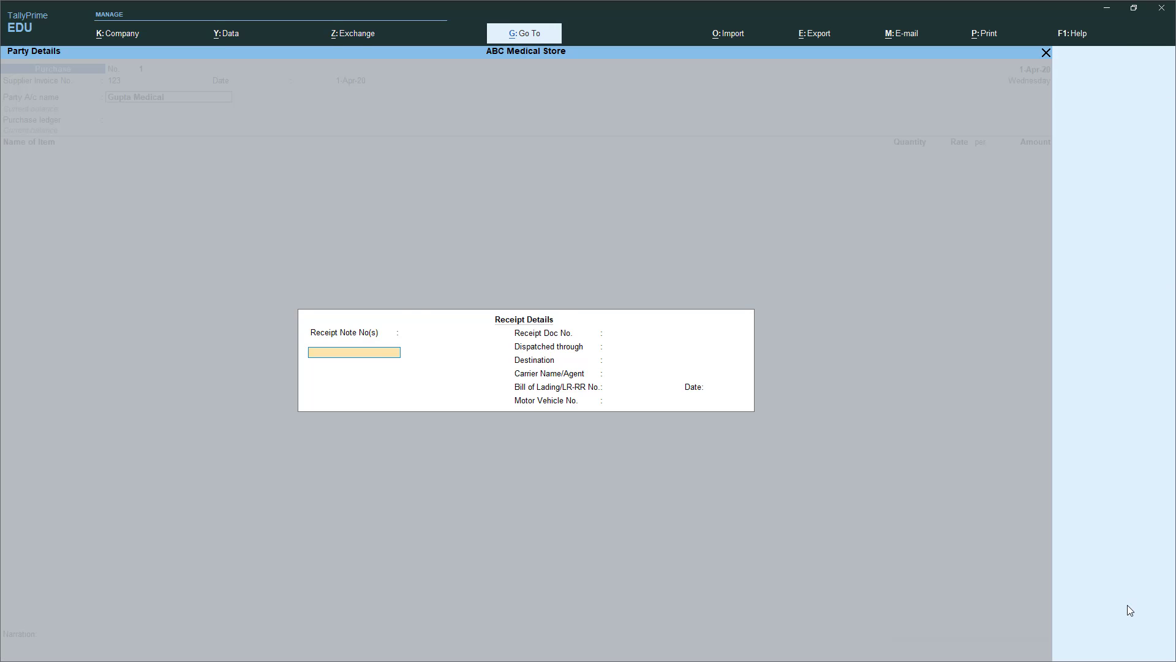
key(Return)
key(Return)
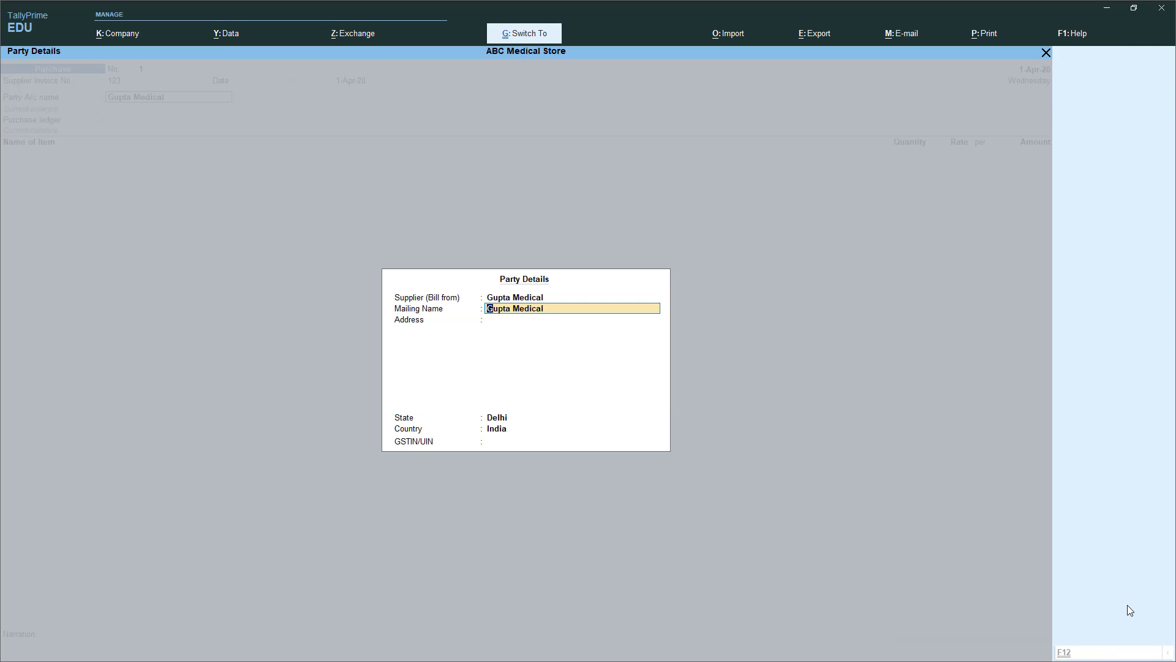
key(ctrl+a)
key(Return)
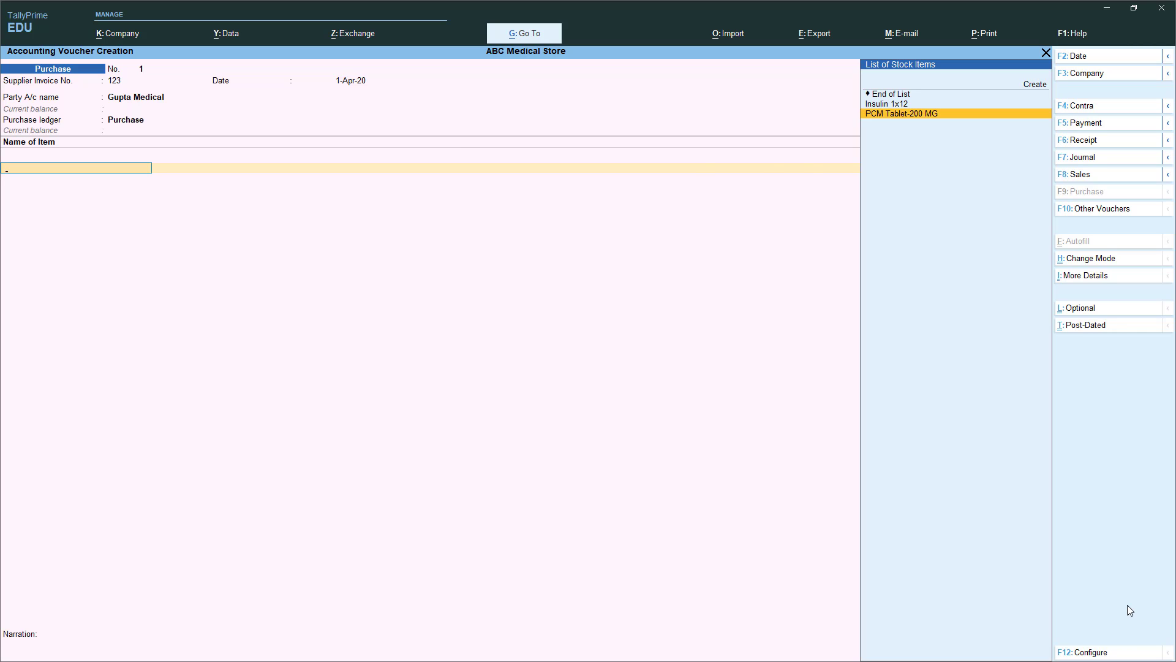
Add PCM Tablet-200 MG to the purchase voucher and assign it the new batch number PCM-001
key(Return)
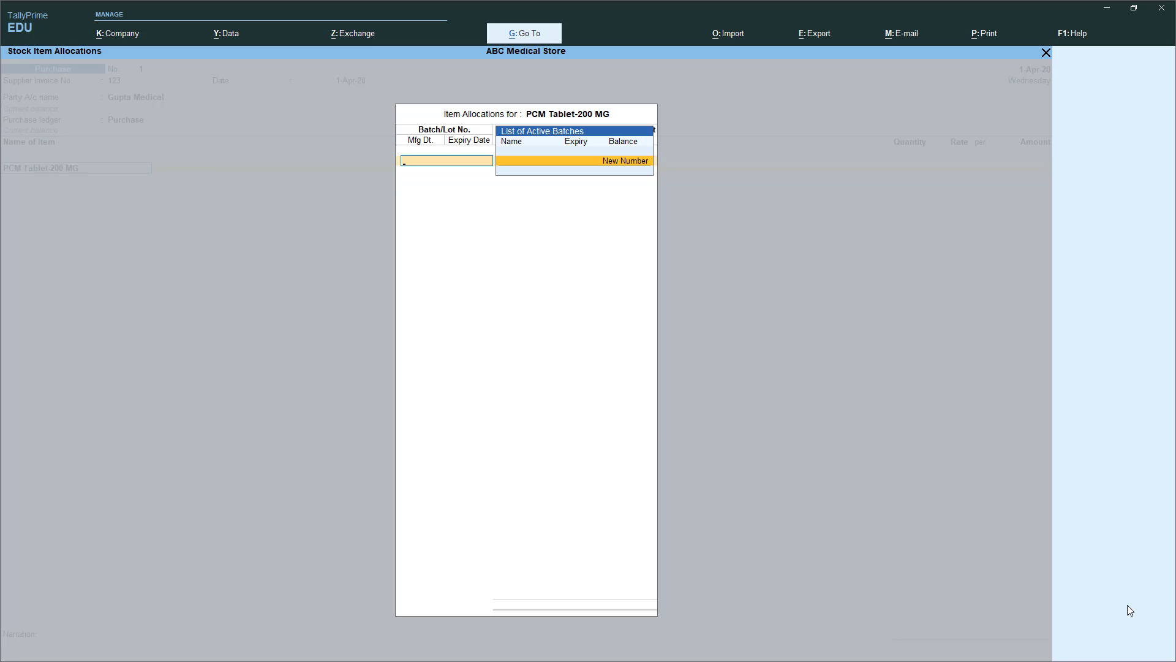
key(Return)
text(PCM)
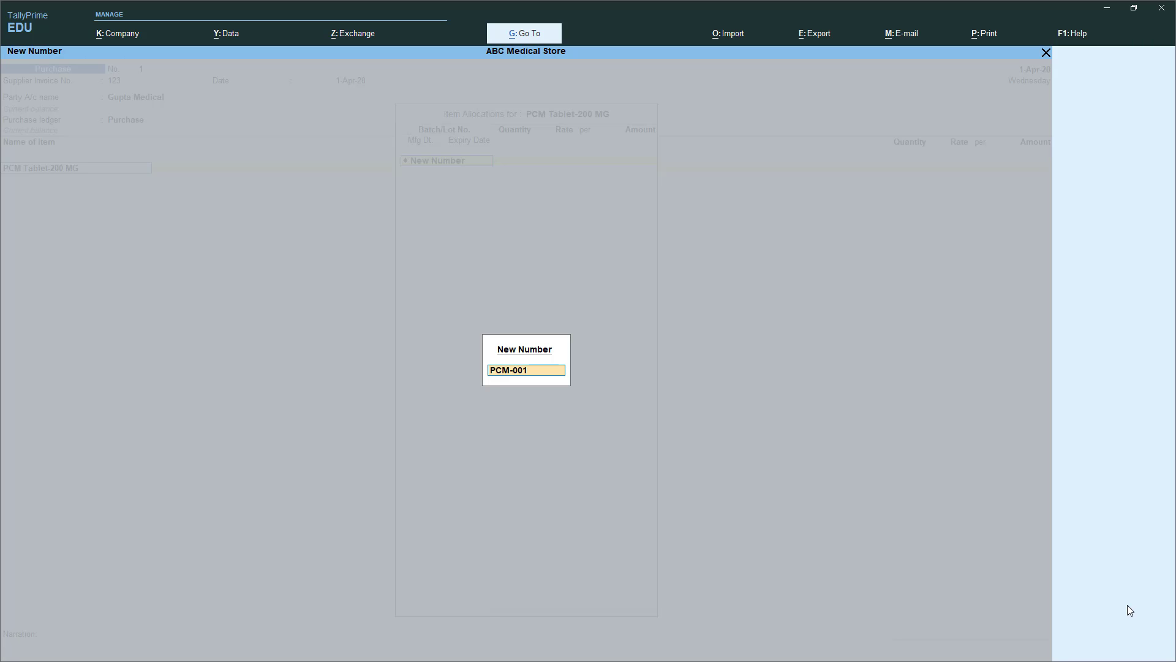
text(-001)
key(Return)
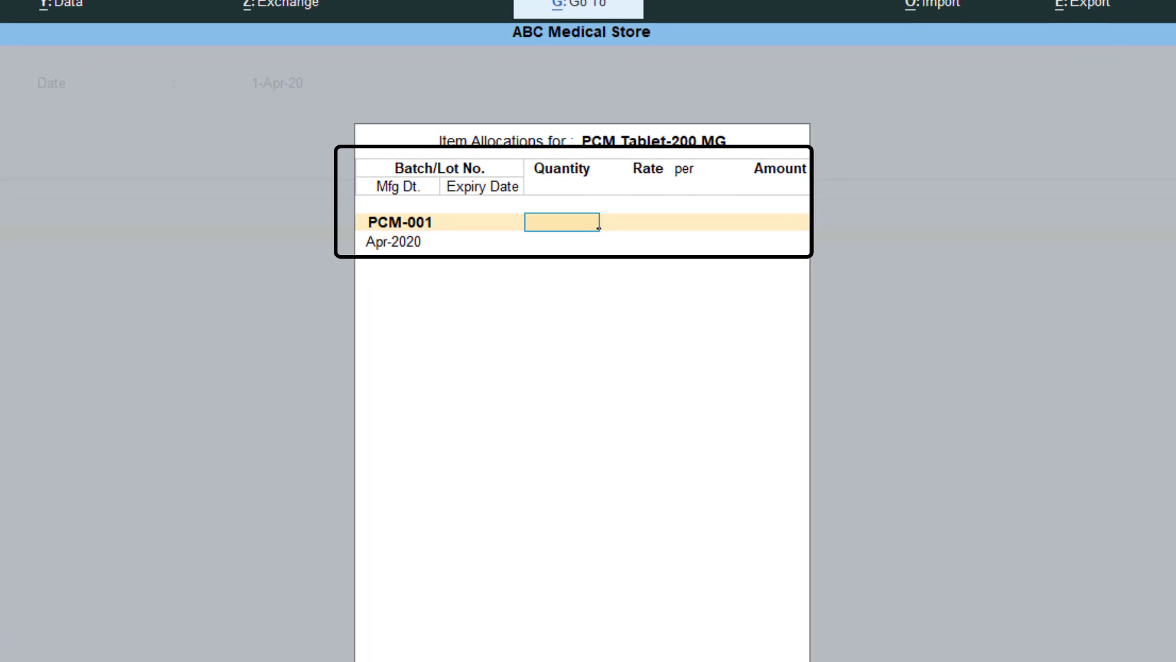
Set batch PCM-001 to a quantity of 50 STR at a rate of 11 per STR and accept the amount
text(50)
key(Return)
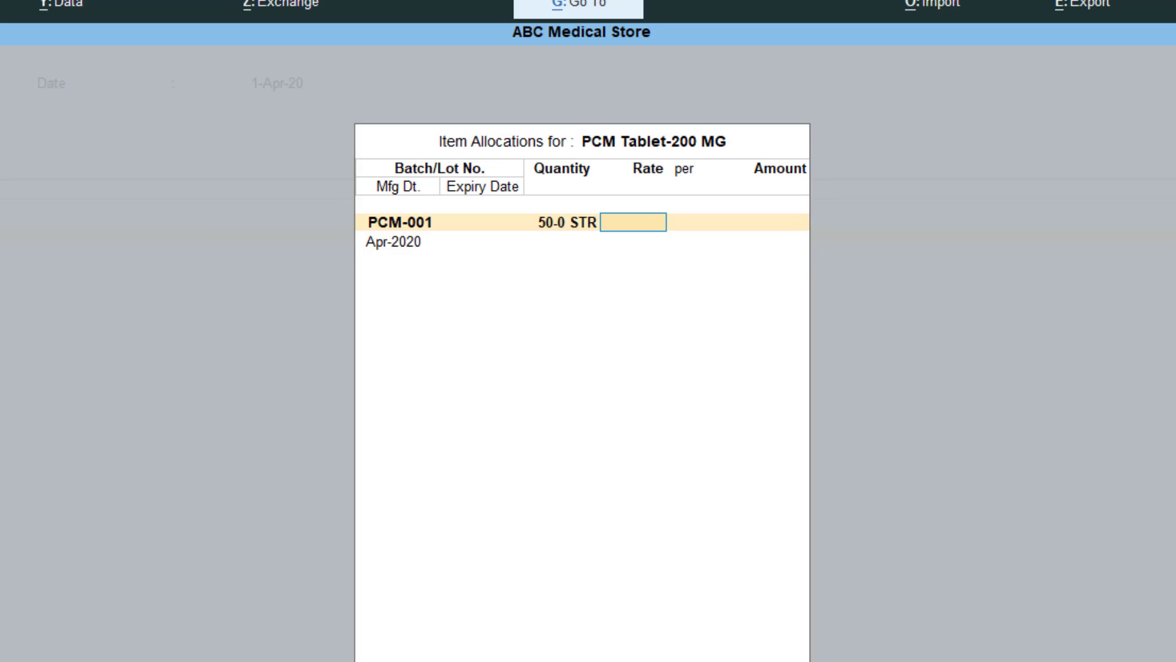
text(11)
key(Return)
key(Return)
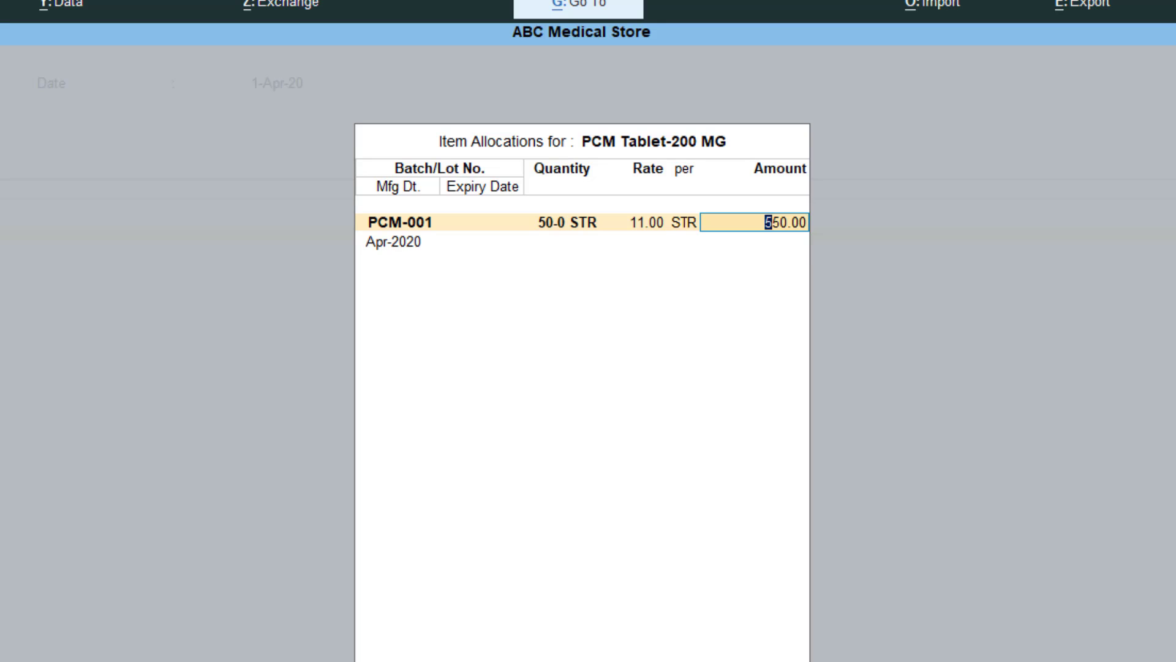
key(Return)
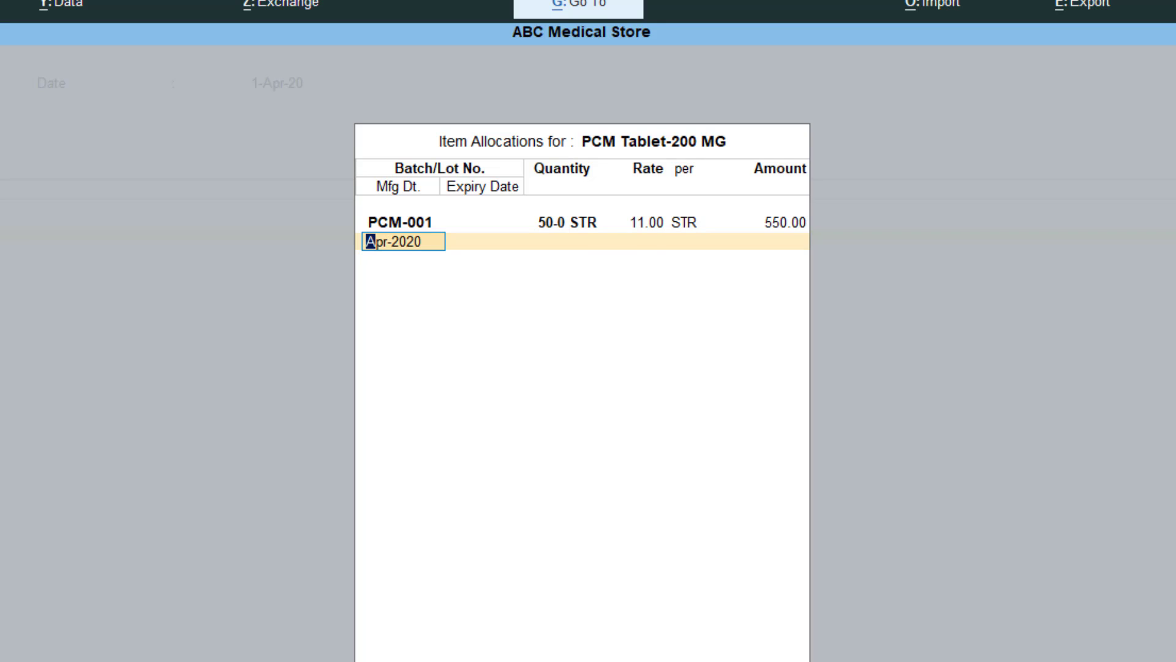
Keep the manufacturing date Apr-2020 for batch PCM-001, set its expiry to Aug-22 and finish the item's allocation
key(Return)
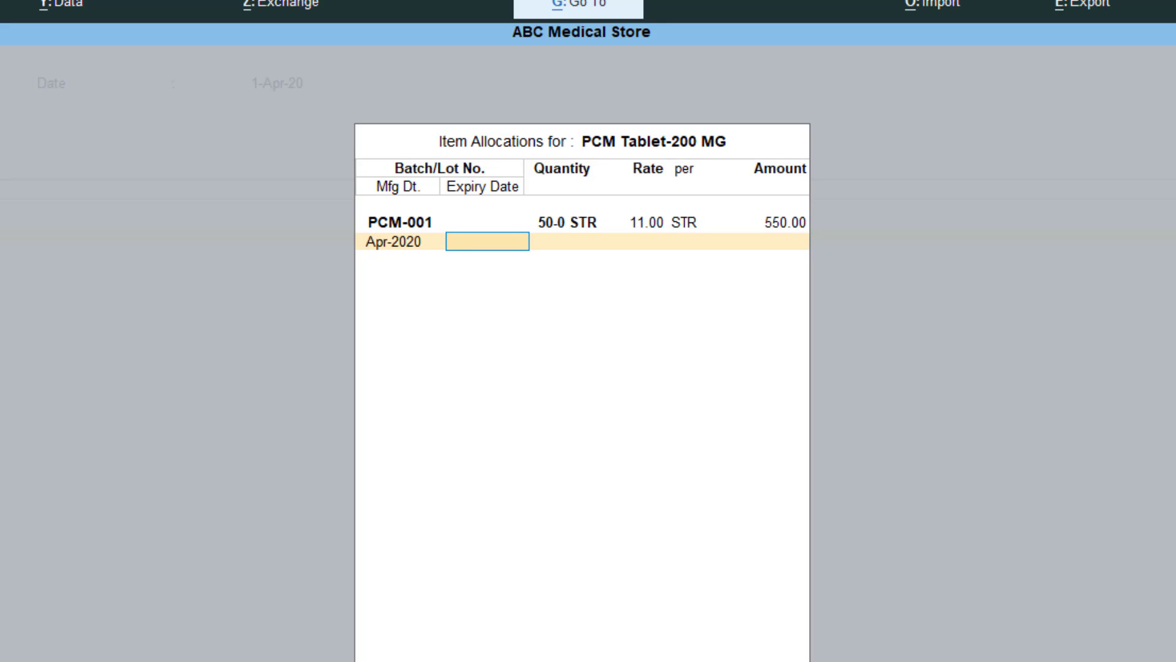
text(Aug-22)
key(Return)
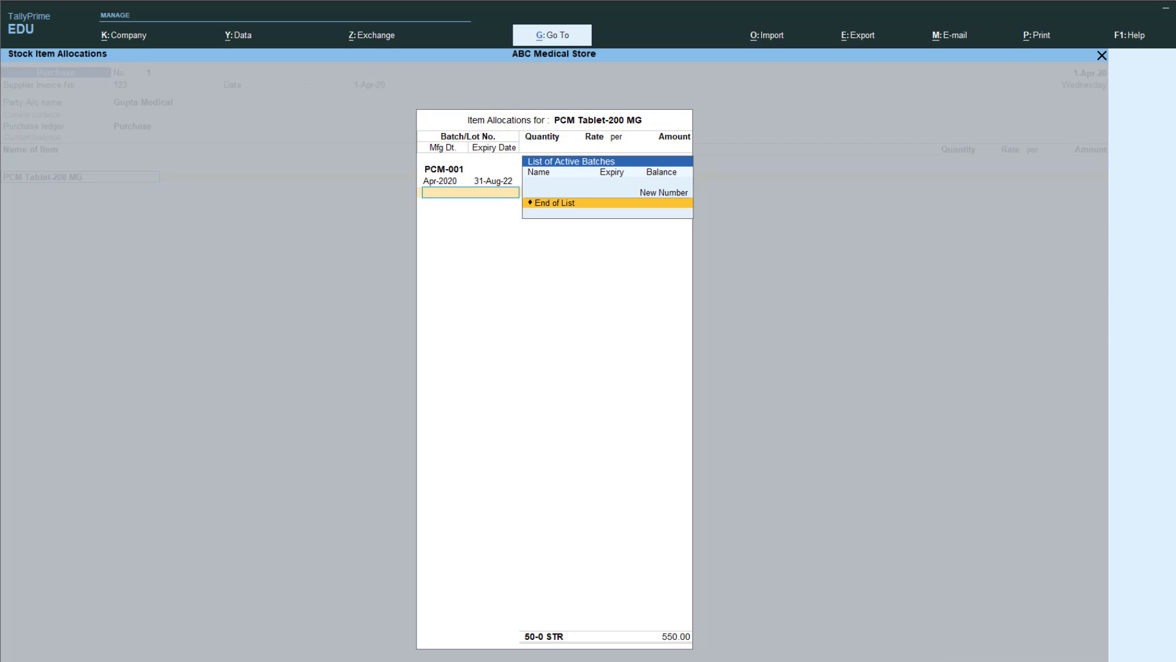
key(Return)
key(Return)
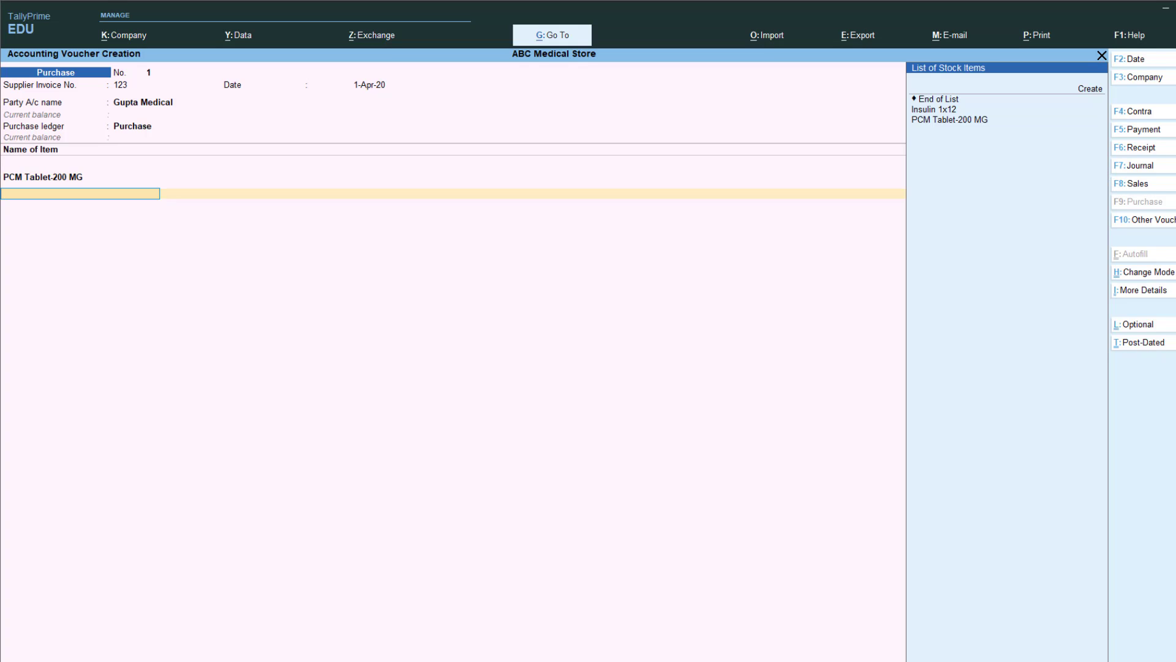
Add Insulin 1x12 as the second voucher item and assign it the new batch number INS-22
key(Down)
key(Up)
key(Return)
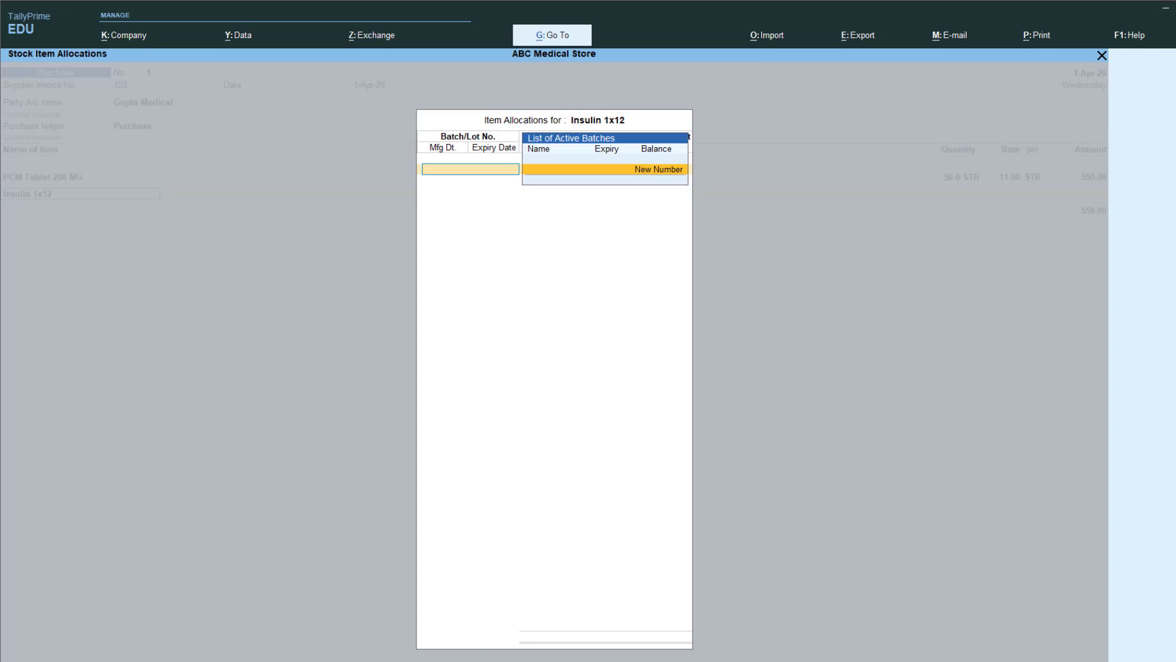
key(Return)
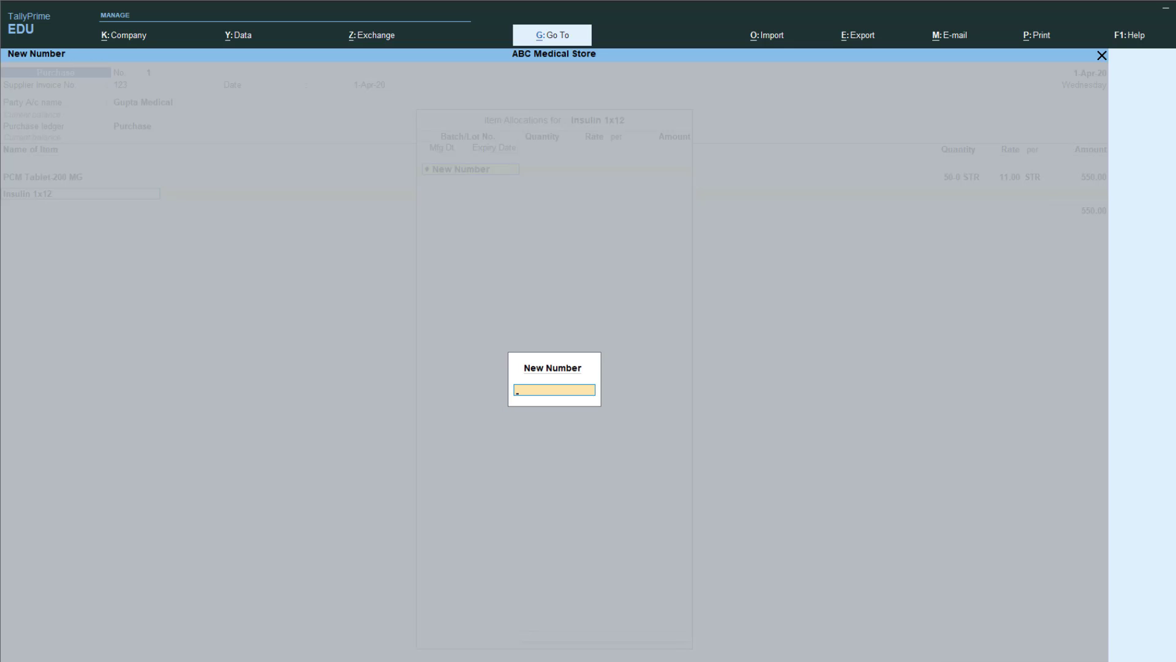
text(INS-22)
key(Return)
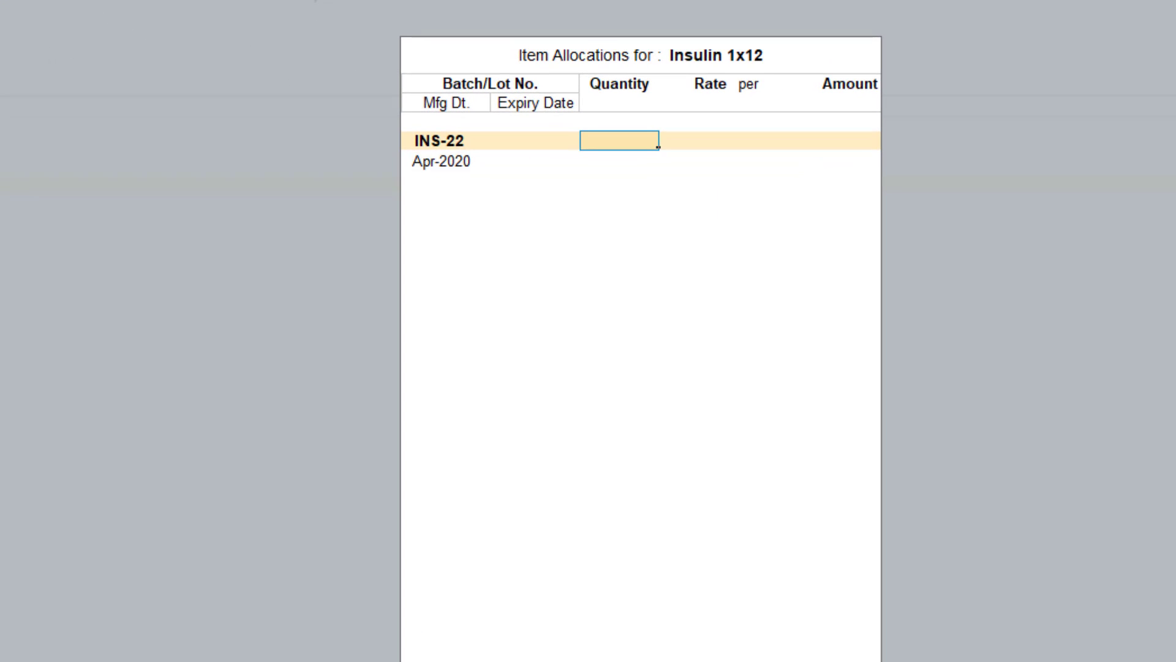
Set batch INS-22 to a quantity of 30 Pac at a rate of 45 per Pac and accept the amount
text(30)
key(Return)
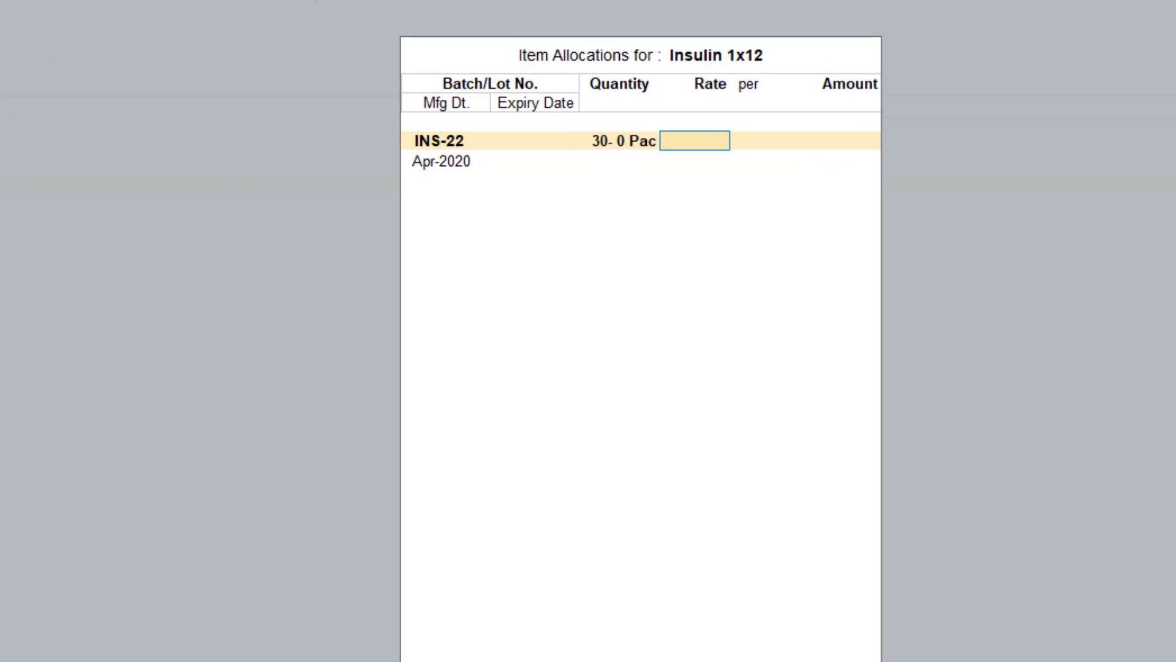
text(45)
key(Return)
key(Return)
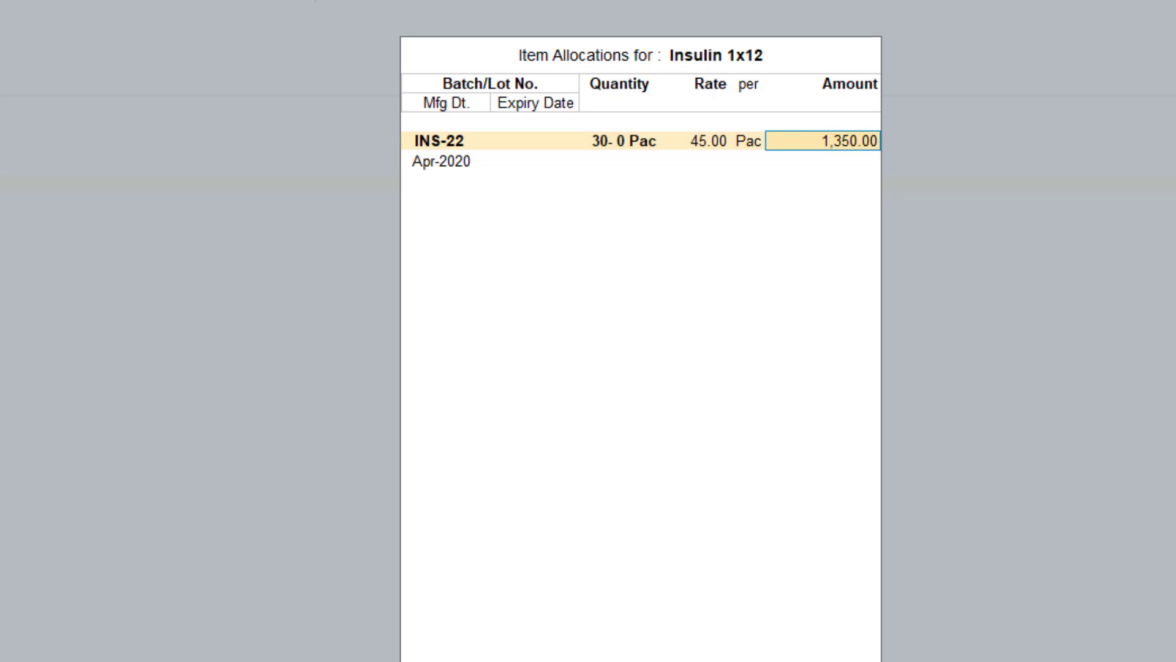
key(Return)
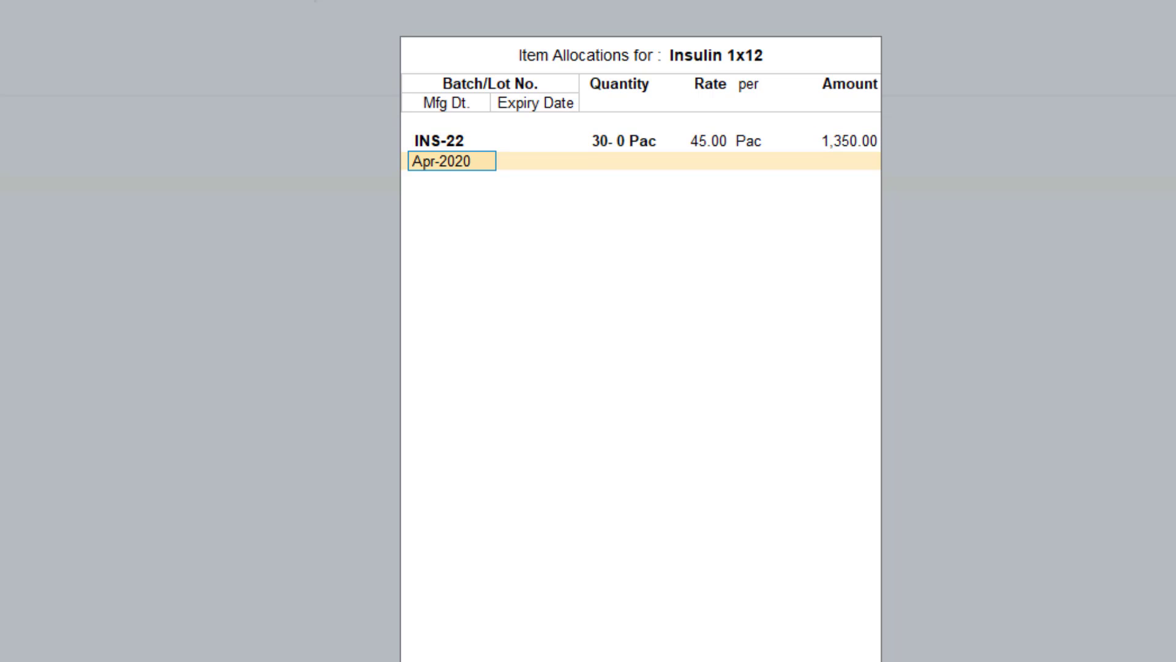
Keep the manufacturing date Apr-2020 for batch INS-22, set its expiry to Aug-21 and finish the item's allocation
key(Return)
text(Aug)
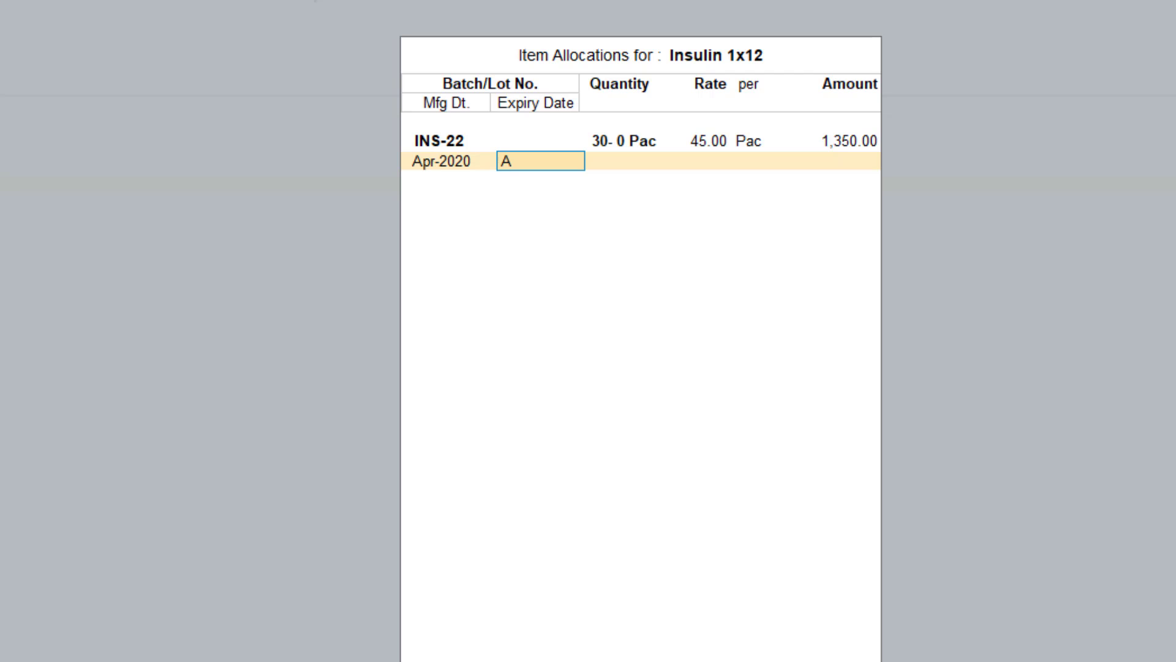
text(-21)
key(Return)
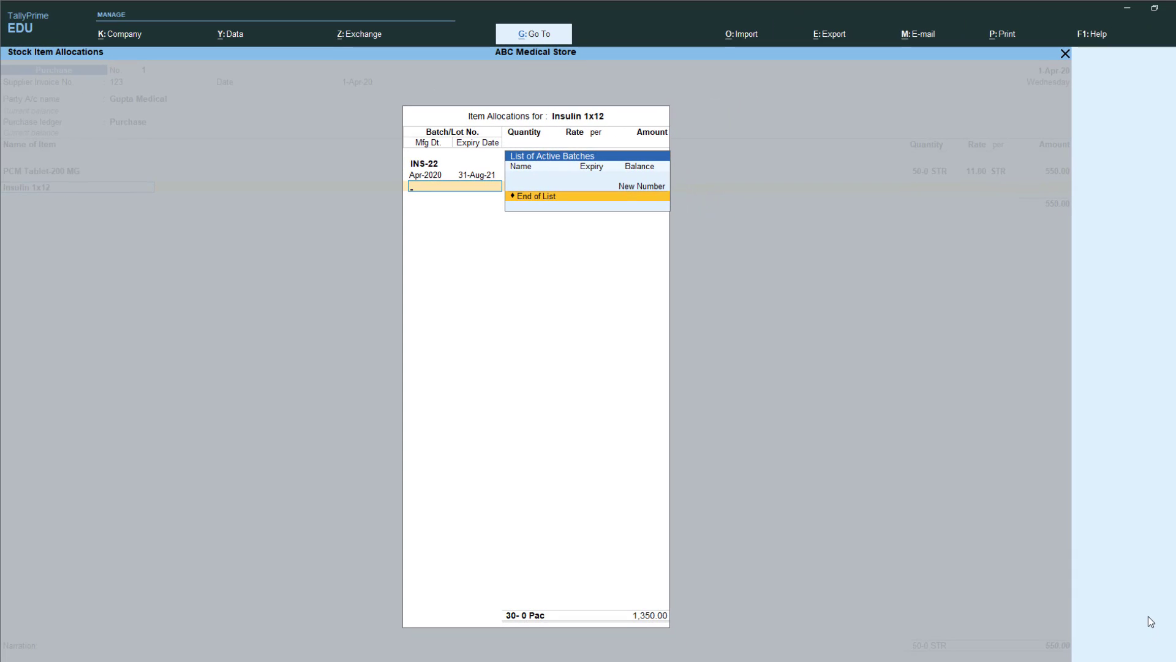
key(Return)
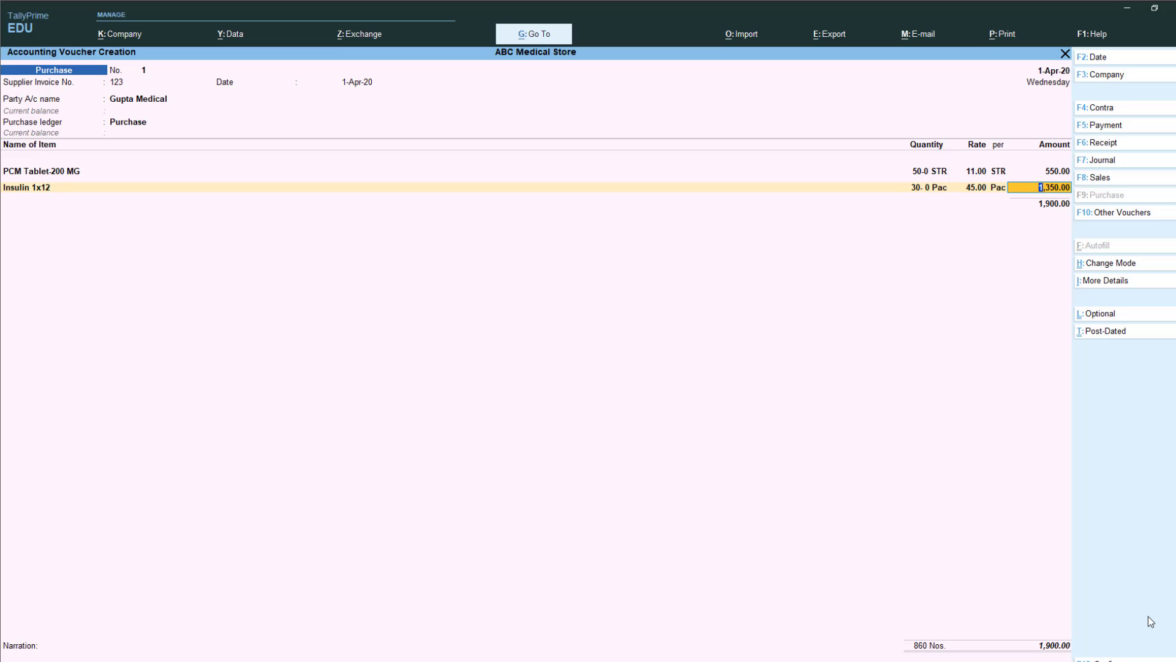
Accept the Insulin 1x12 line, save the Gupta Medical purchase voucher without narration and leave voucher creation
key(Return)
key(Return)
key(Return)
key(Return)
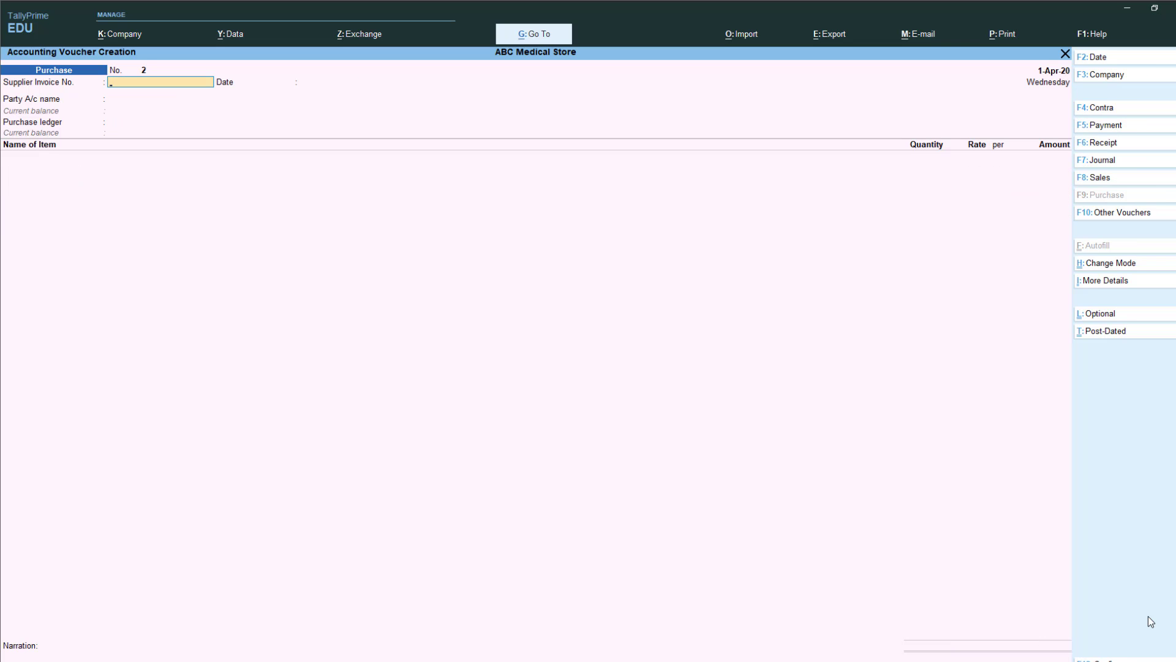
key(Escape)
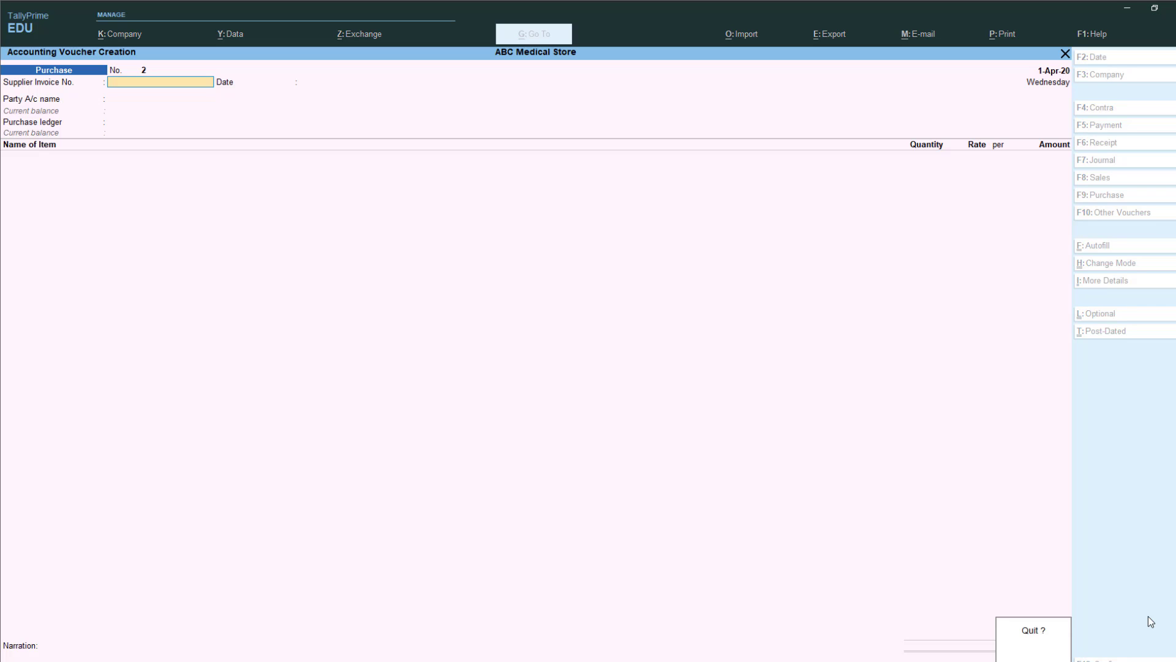
key(Return)
Examine the Stock Summary for the batch-wise closing quantity, rate and value of each item, and close it
key(Down)
key(Down)
key(Down)
key(Down)
key(Down)
key(Return)
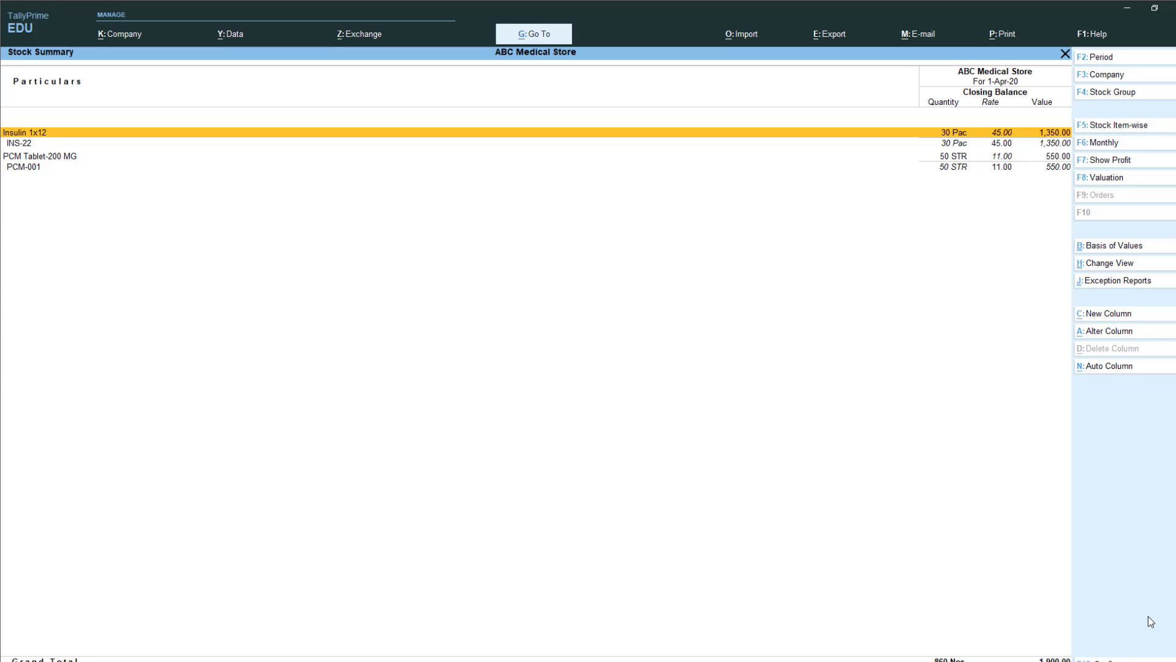
key(Escape)
Open the Stock Query report for Insulin 1x12 from the inventory statements
key(Down)
key(Down)
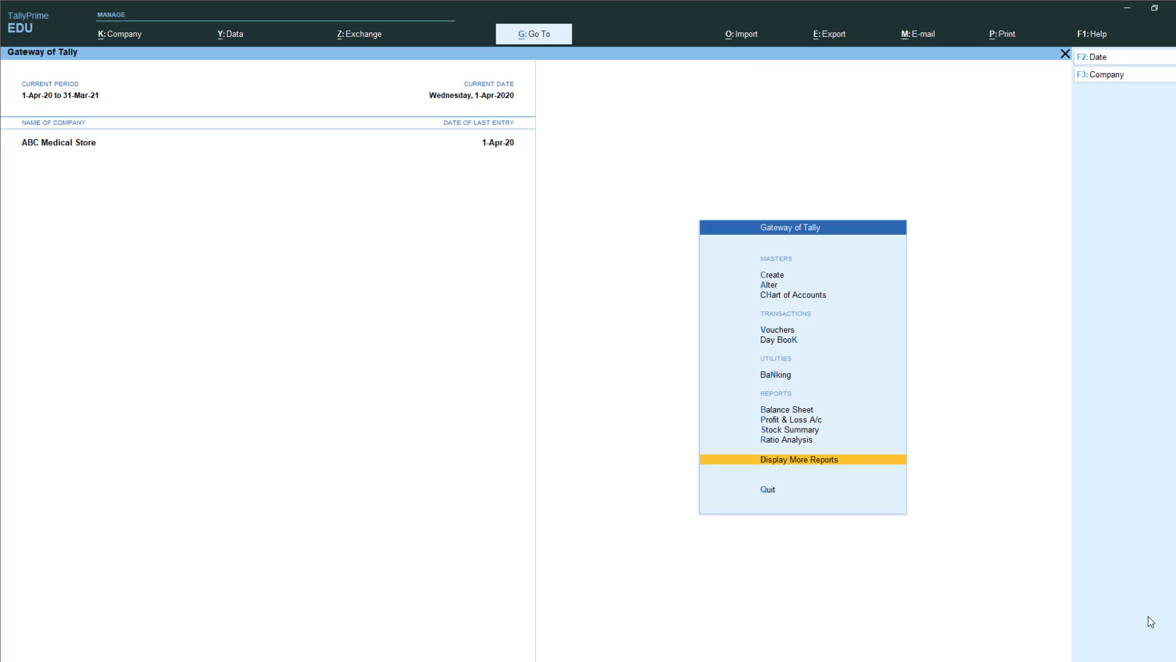
key(Return)
key(Up)
key(Up)
key(Up)
key(Up)
key(Up)
key(Up)
key(Up)
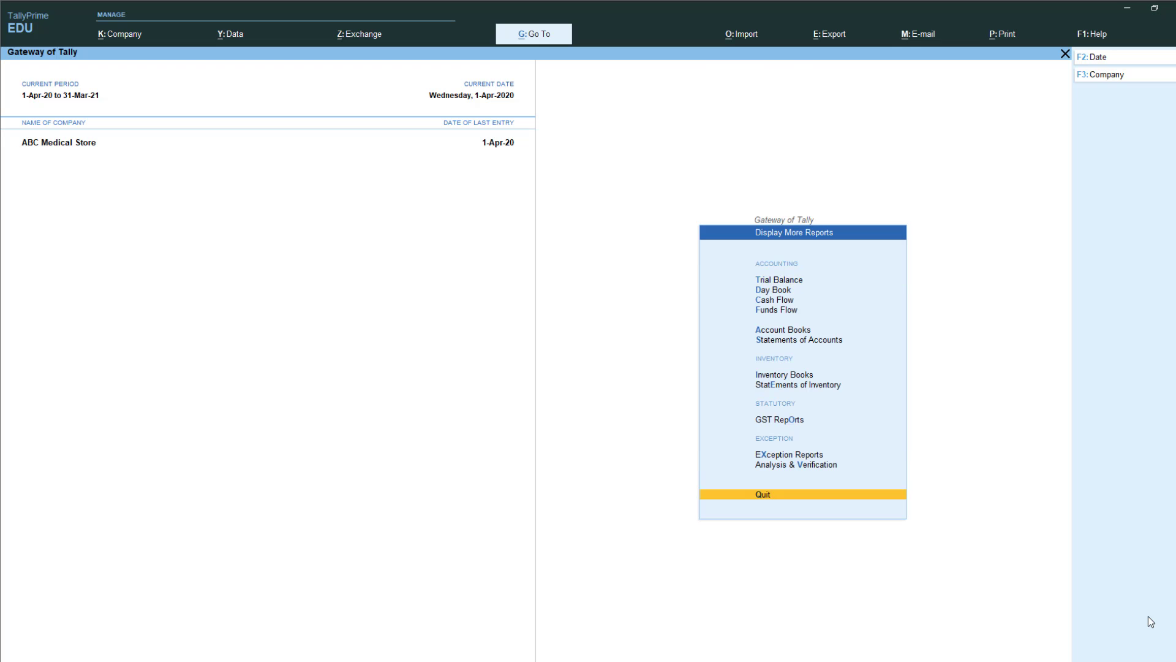
key(Down)
key(Down)
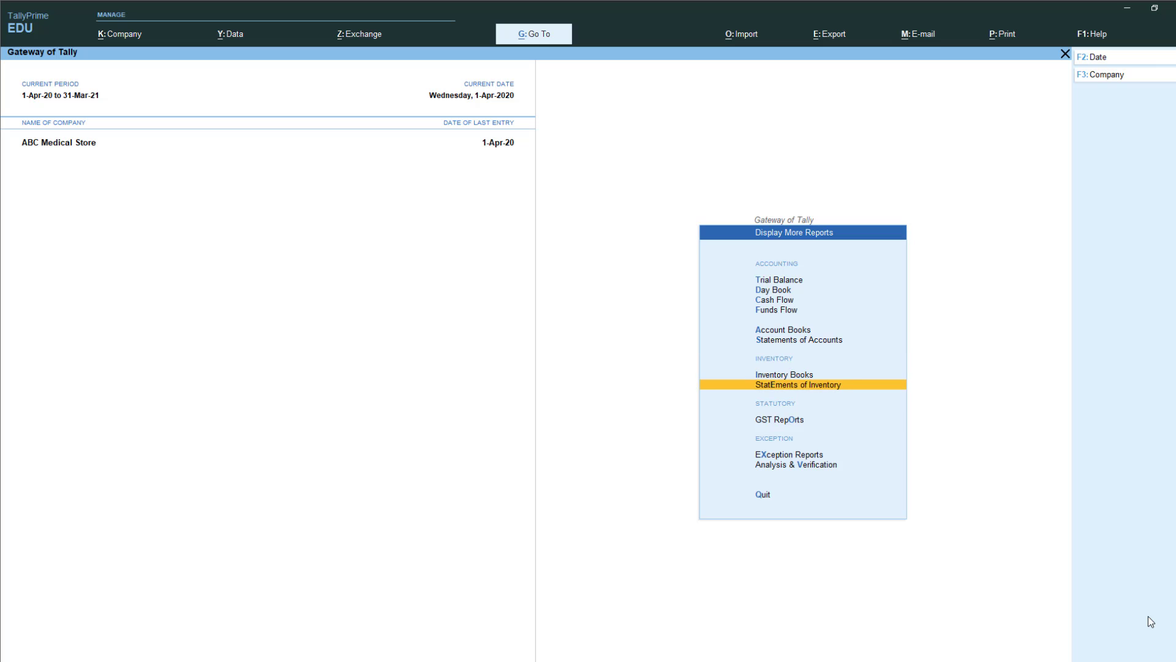
key(Return)
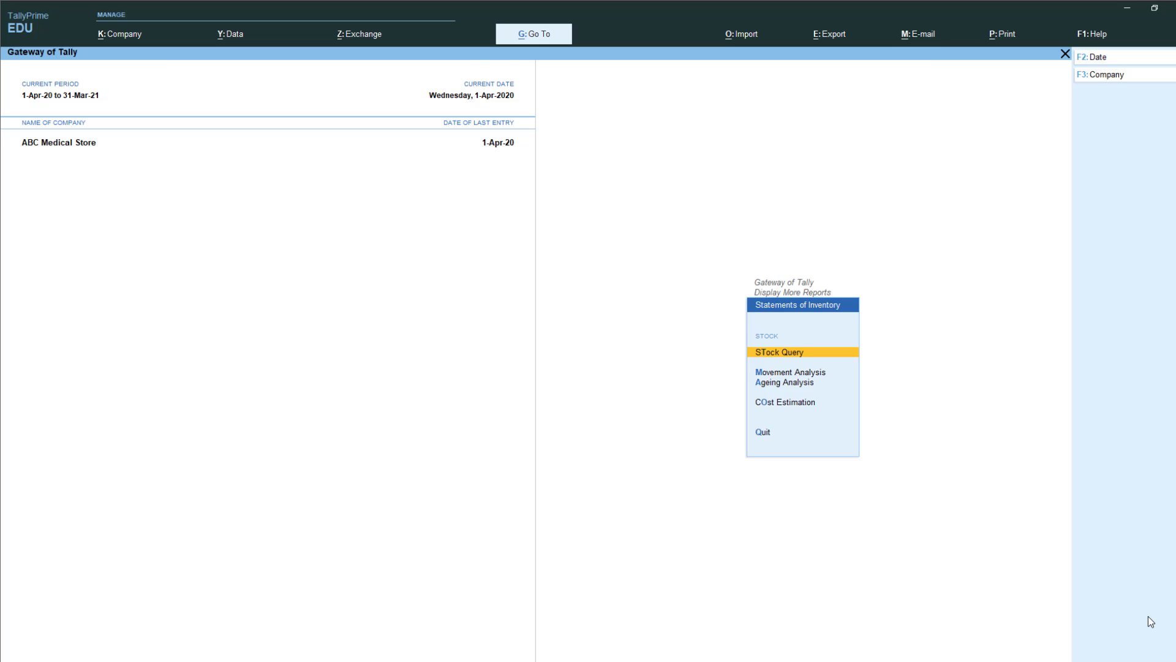
key(Return)
key(Return)
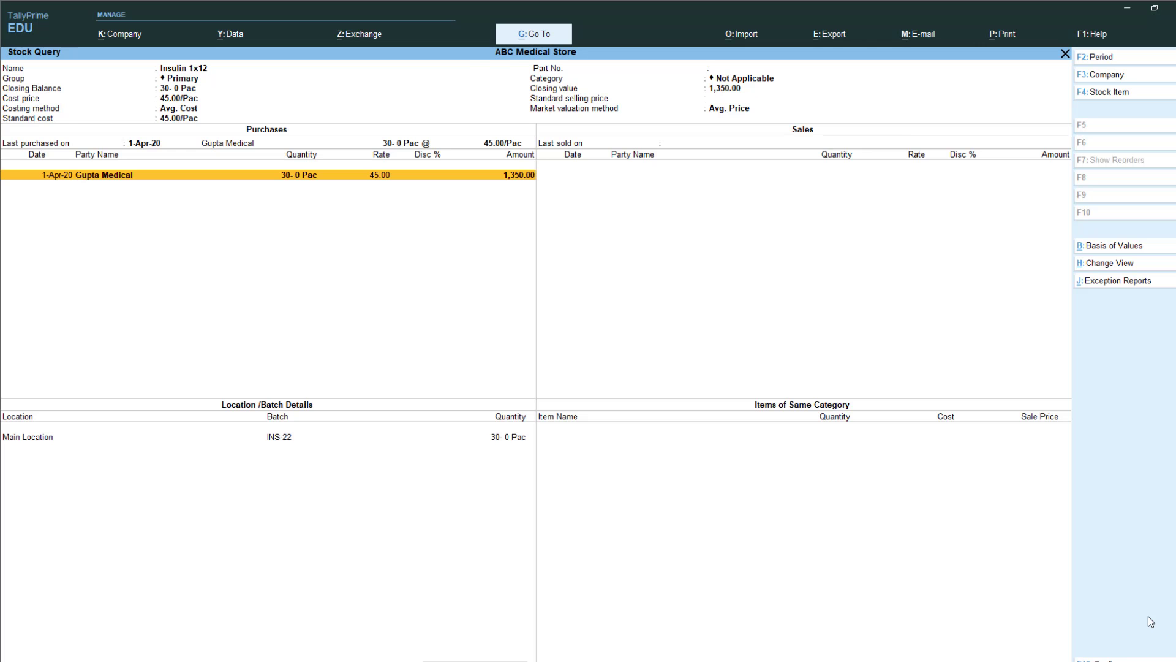
Switch the Stock Query to PCM Tablet-200 MG to check its purchase and batch details, and close the report
key(F4)
key(Down)
key(Return)
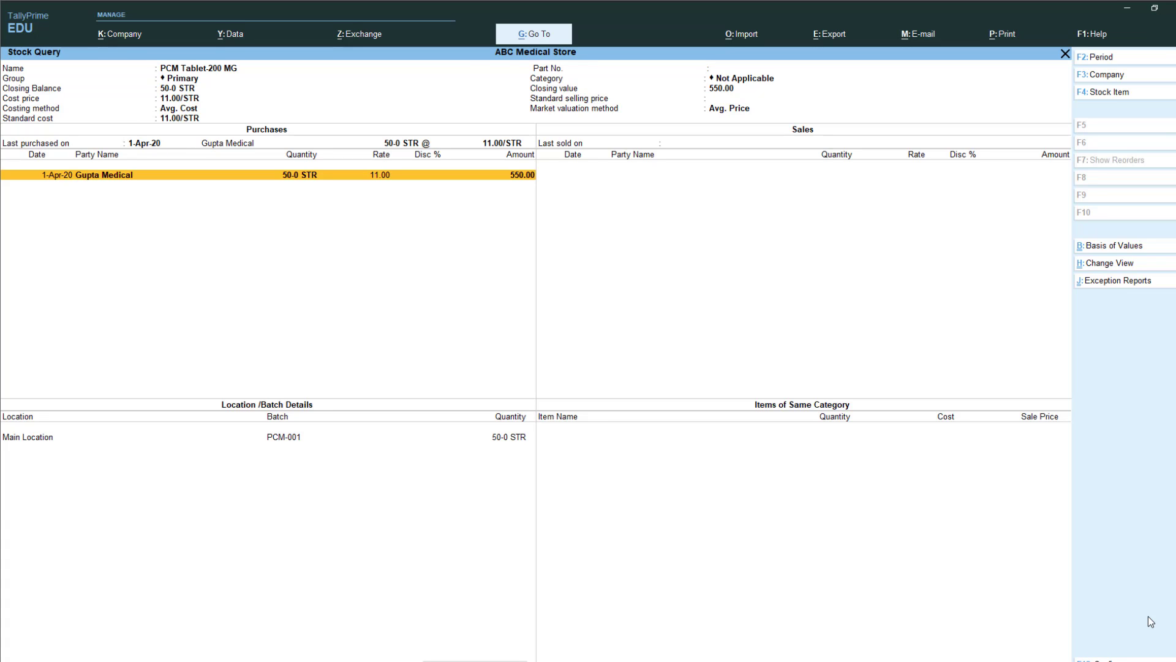
key(Escape)
key(Escape)
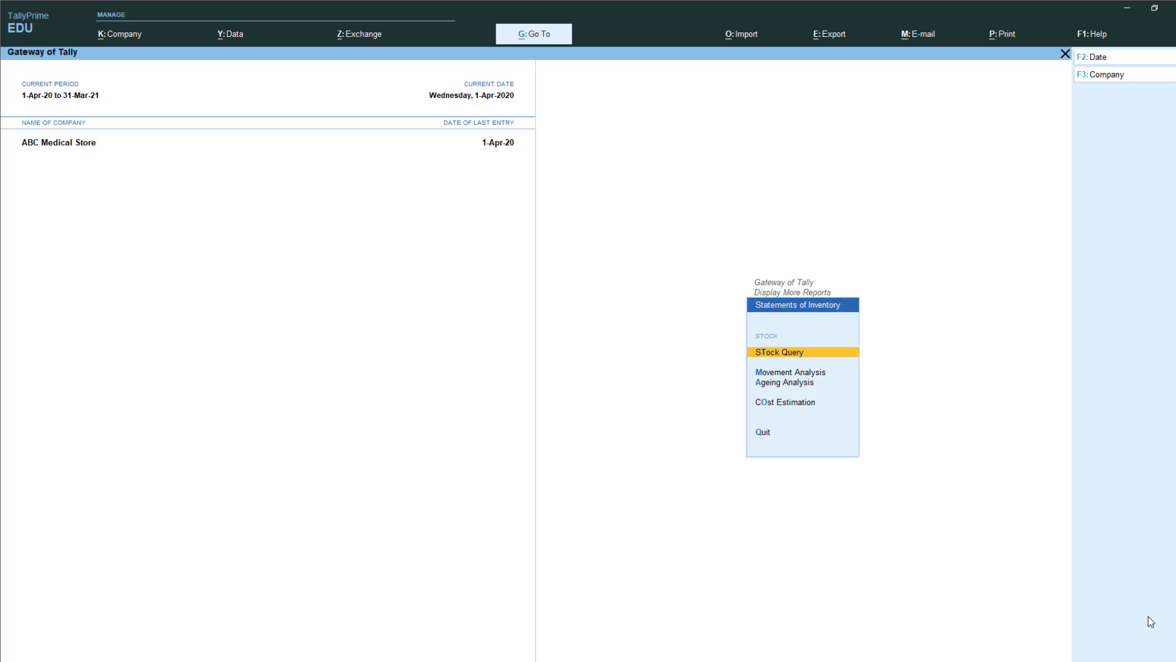
key(Escape)
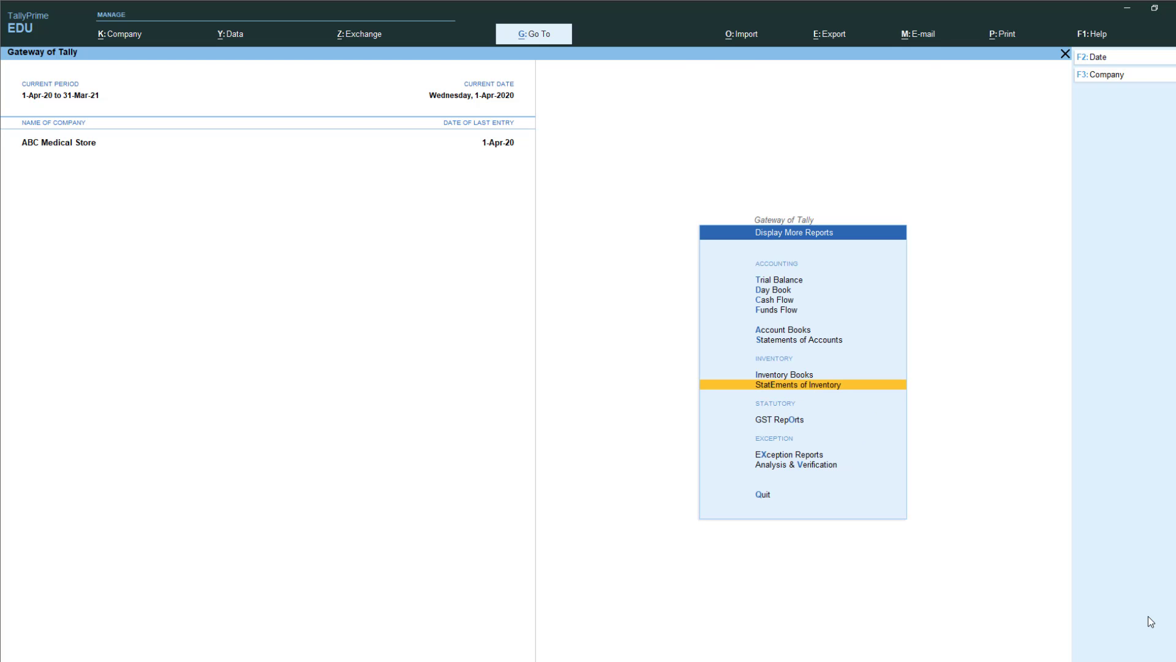
View the batch report from the inventory books for PCM Tablet-200 MG, batch PCM-001, and return to the main menu
key(Up)
key(Return)
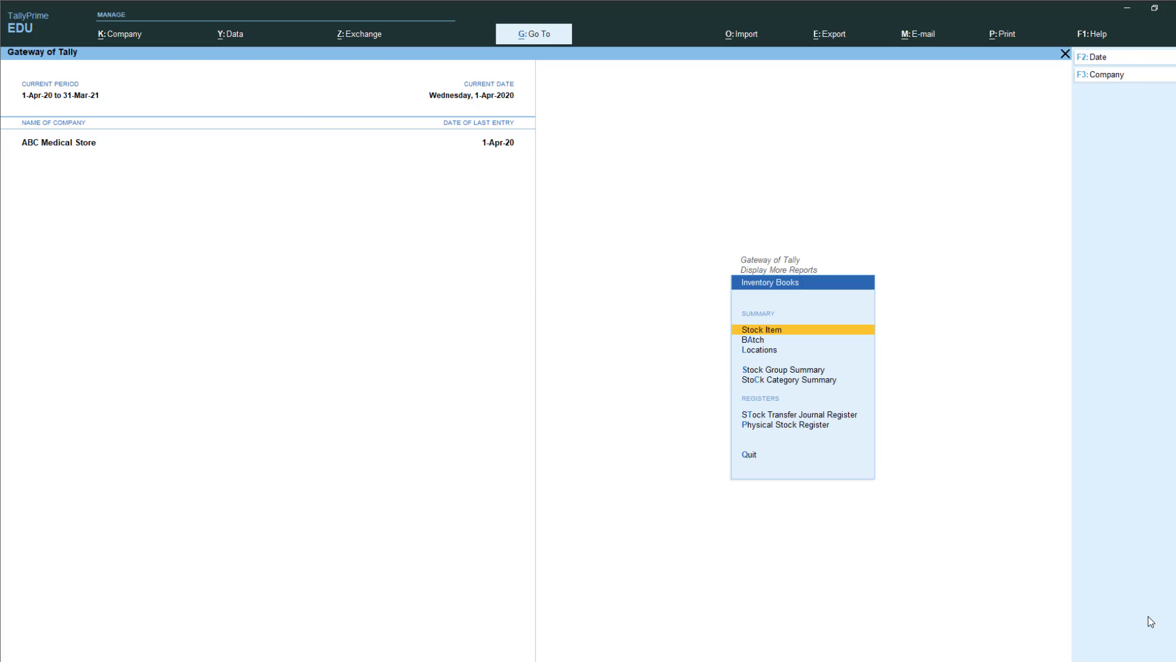
key(Down)
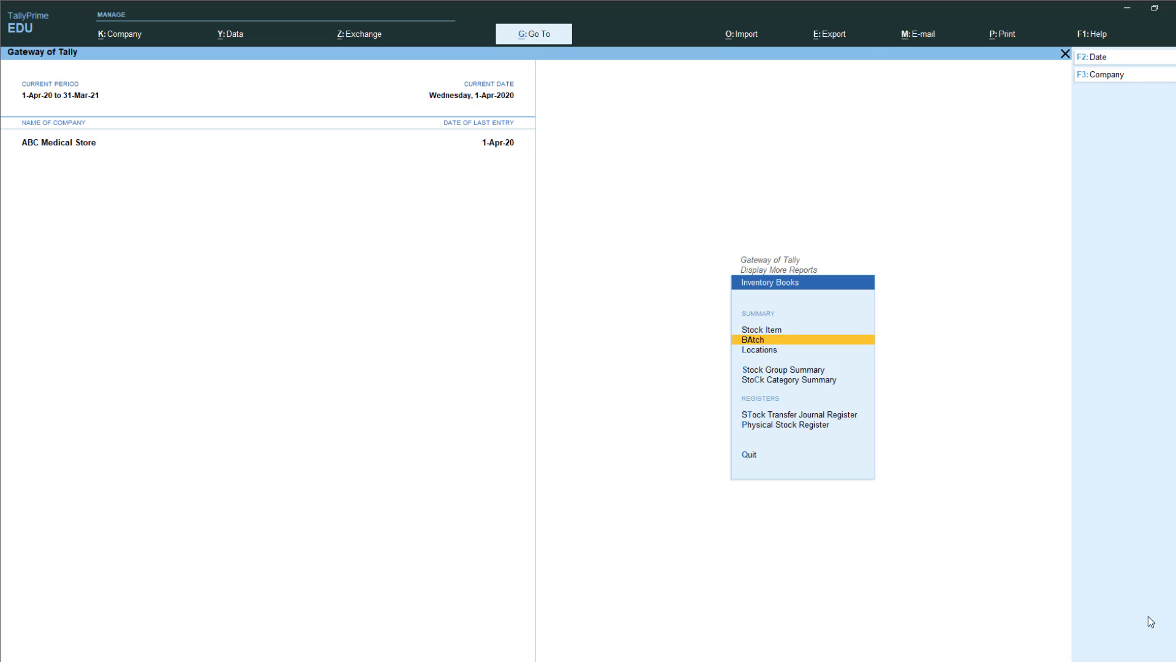
key(Return)
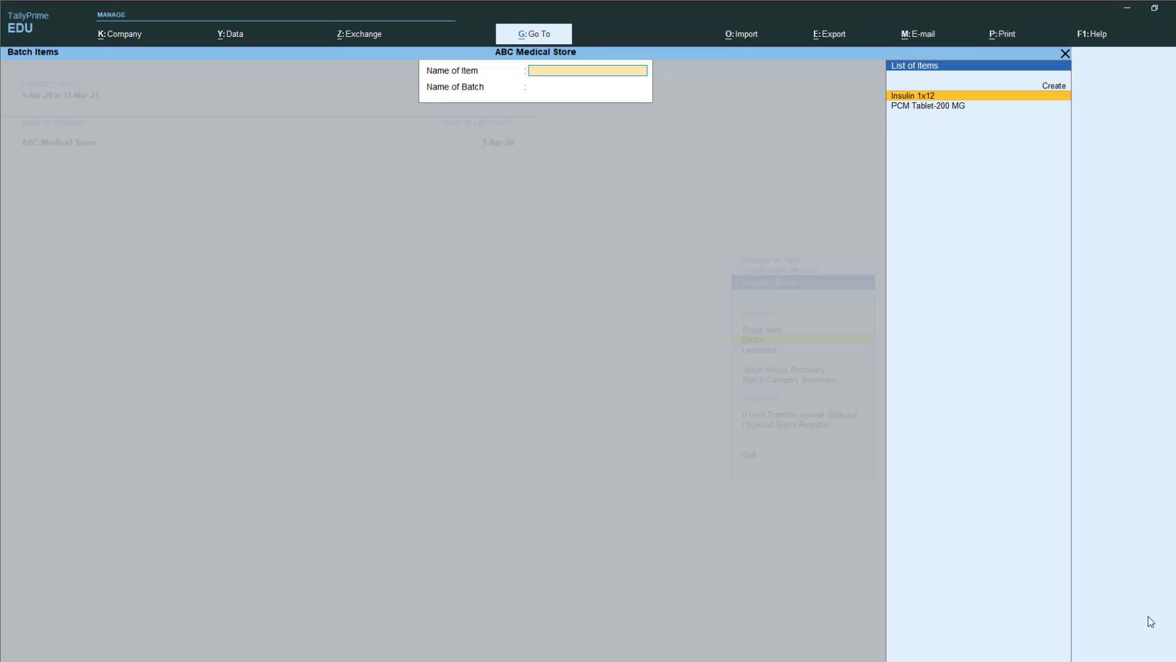
key(Down)
key(Up)
key(Down)
key(Return)
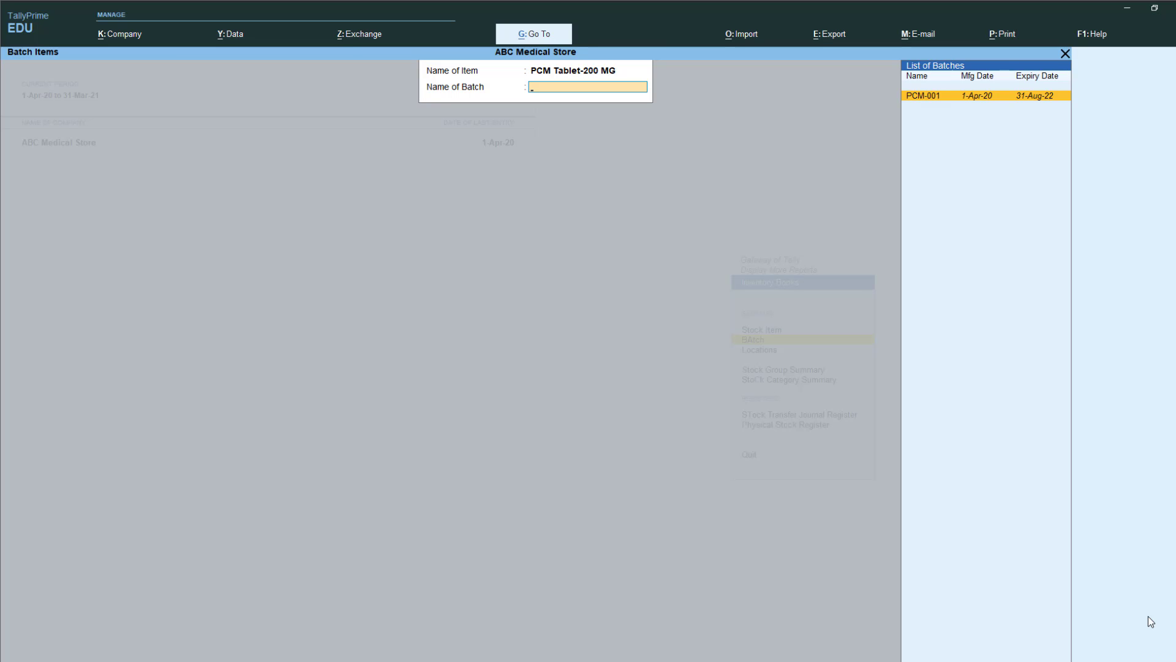
key(Return)
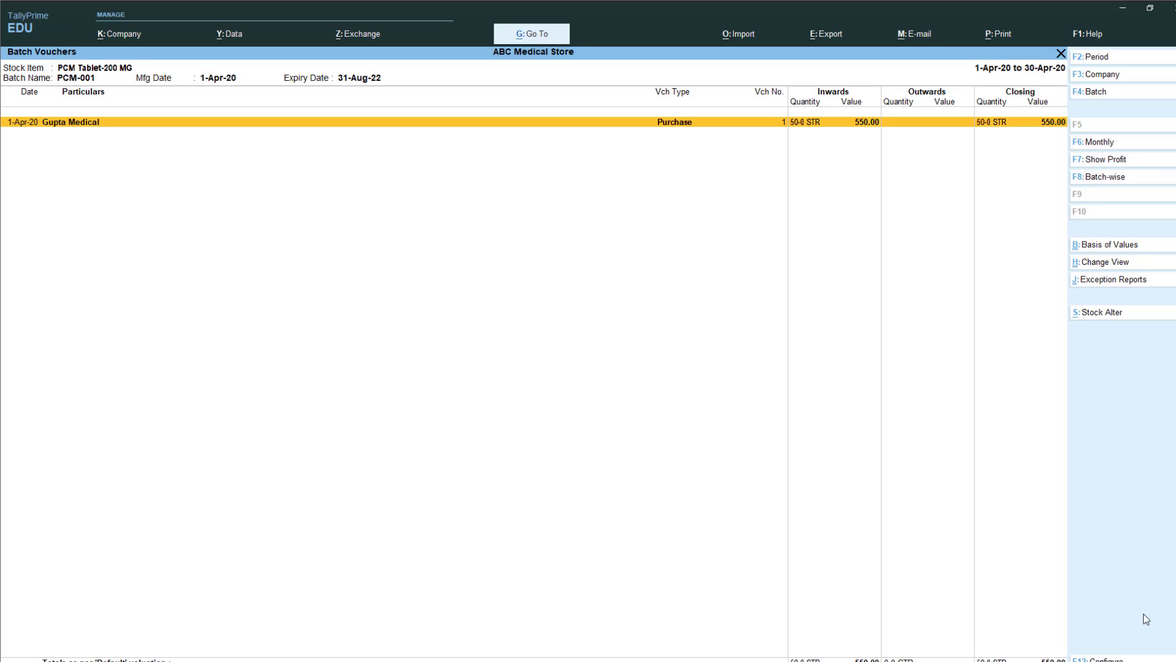
key(Escape)
key(Escape)
key(Escape)
key(Escape)
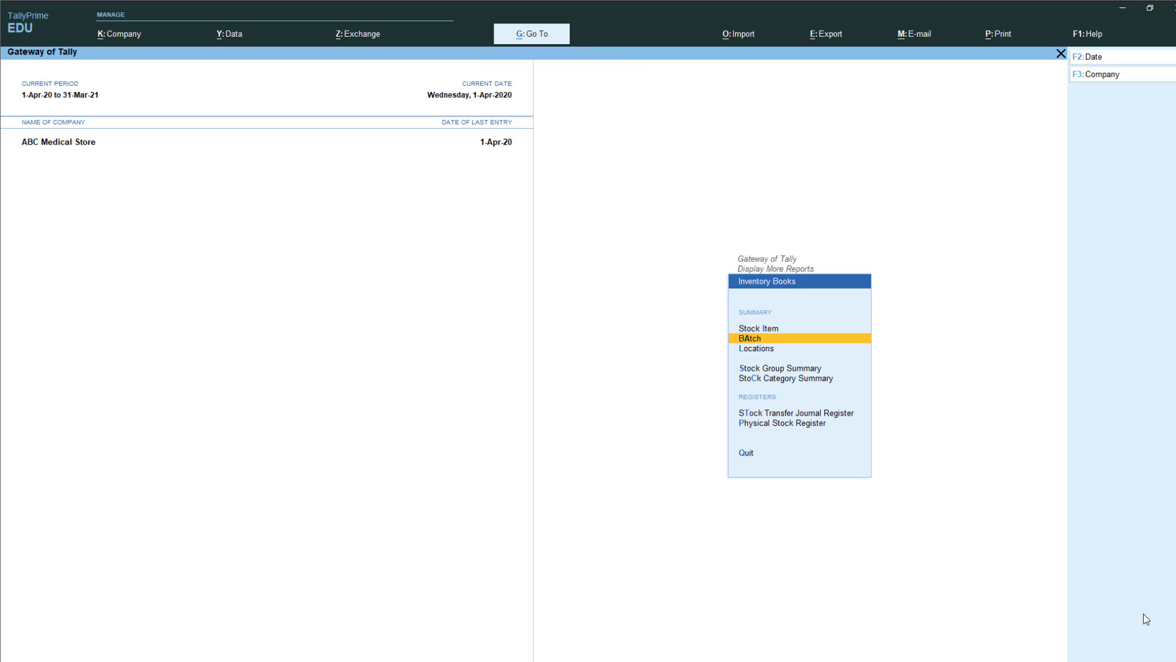
Start a new Sales voucher with Cash as the party account and accept the default party details
key(Down)
key(Down)
key(Down)
key(Down)
key(Down)
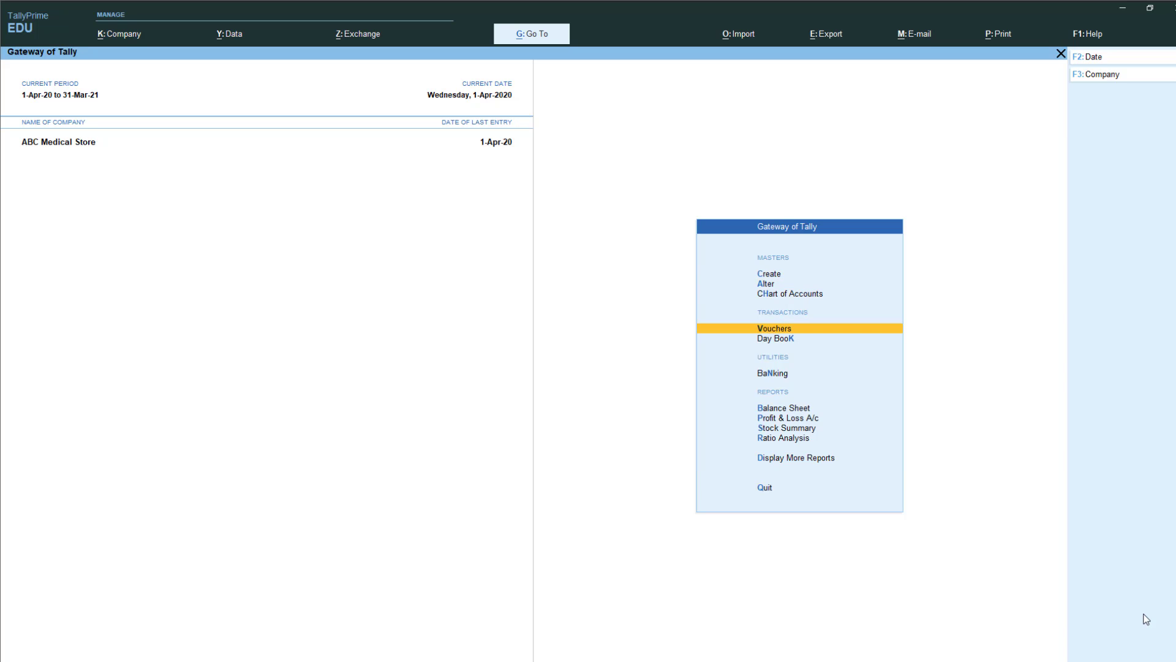
key(Return)
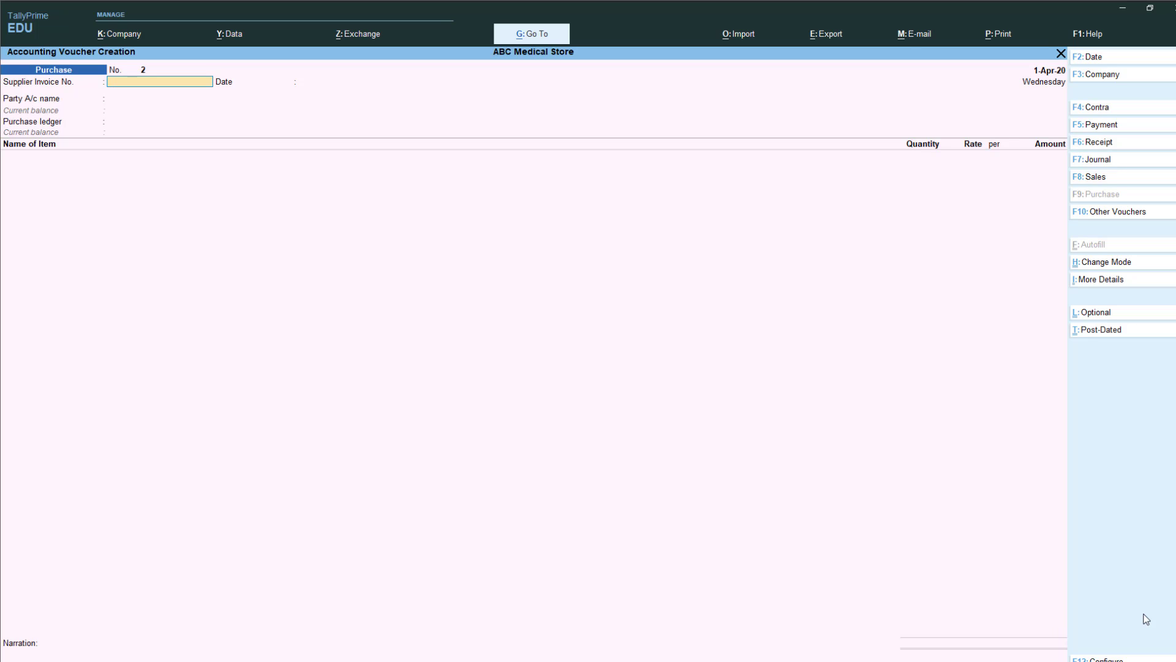
key(F8)
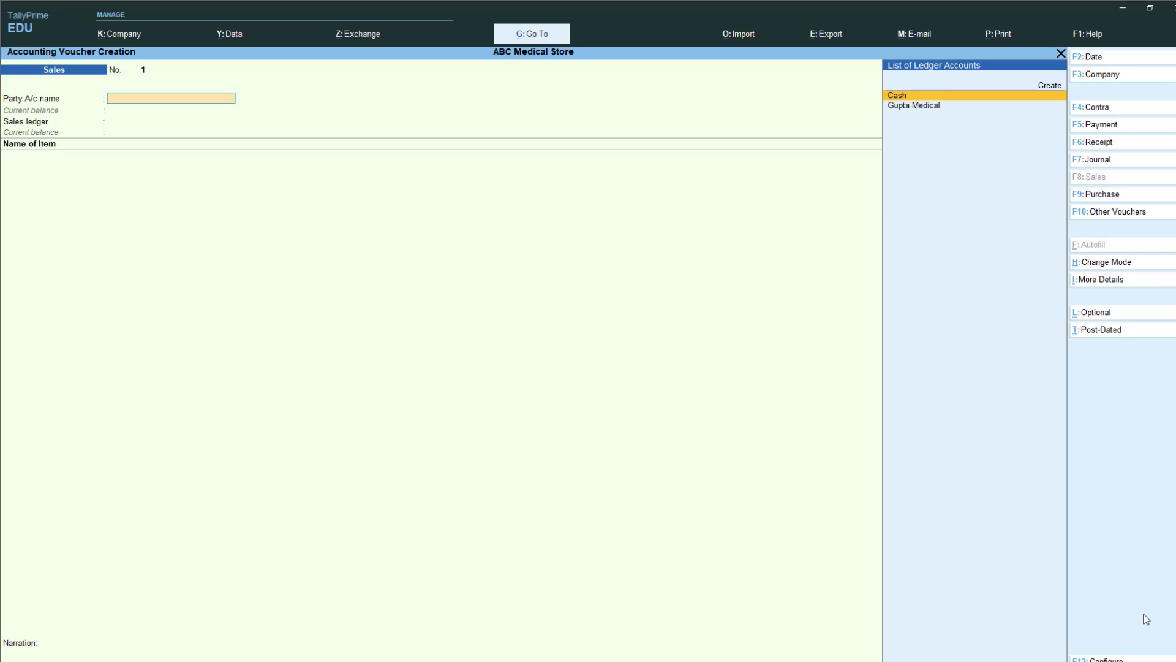
key(Return)
key(Return)
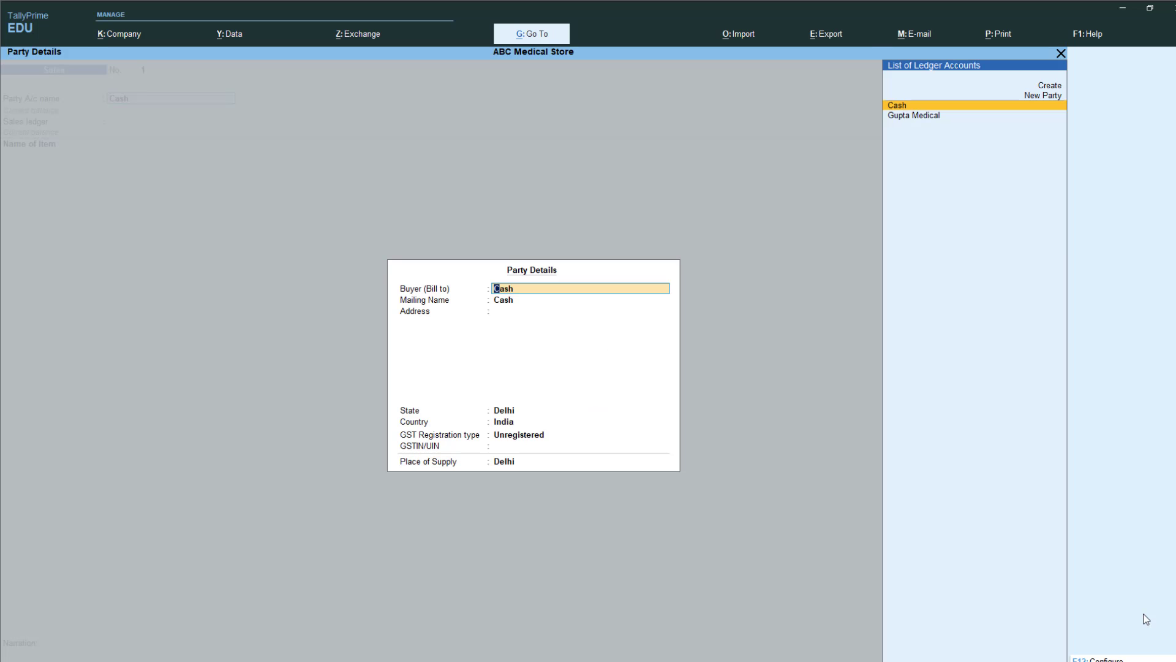
key(Return)
key(Return)
key(Return)
key(ctrl+a)
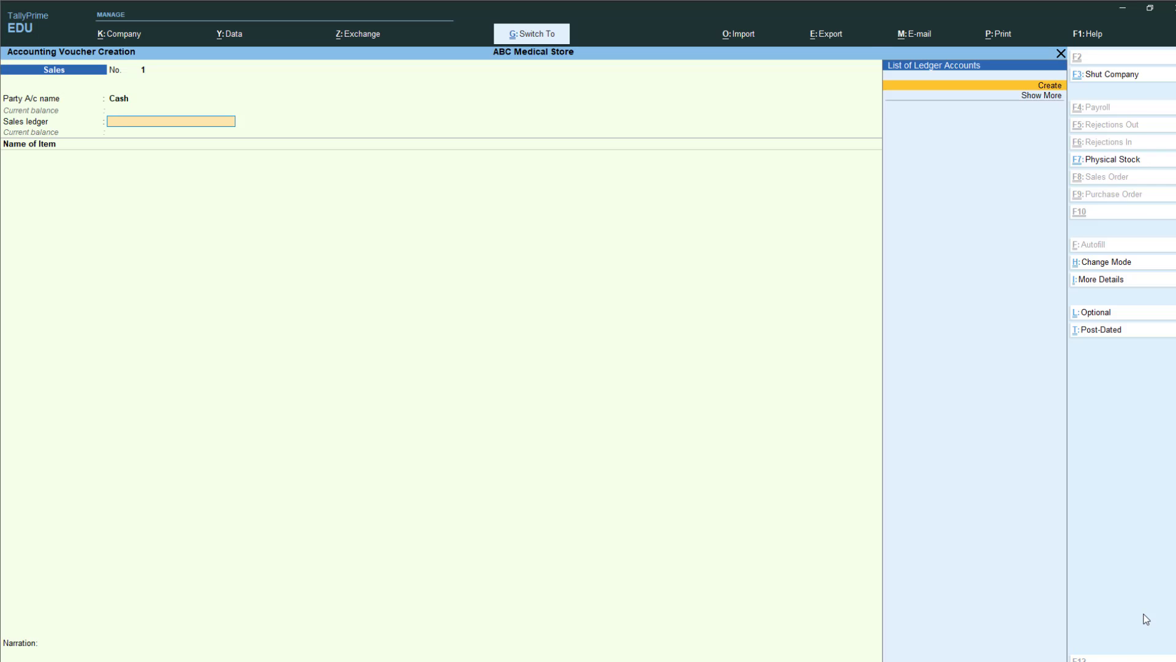
Create a ledger named Sales under Sales Accounts as the voucher's sales ledger and save it
key(Return)
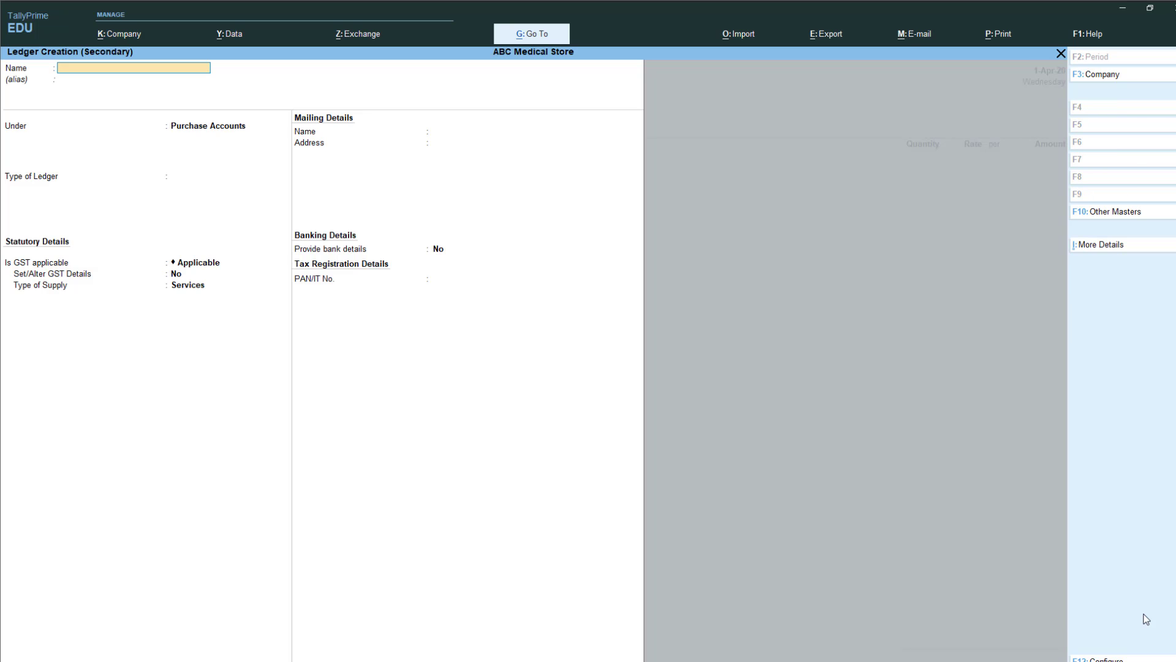
text(Sales)
key(Return)
key(Return)
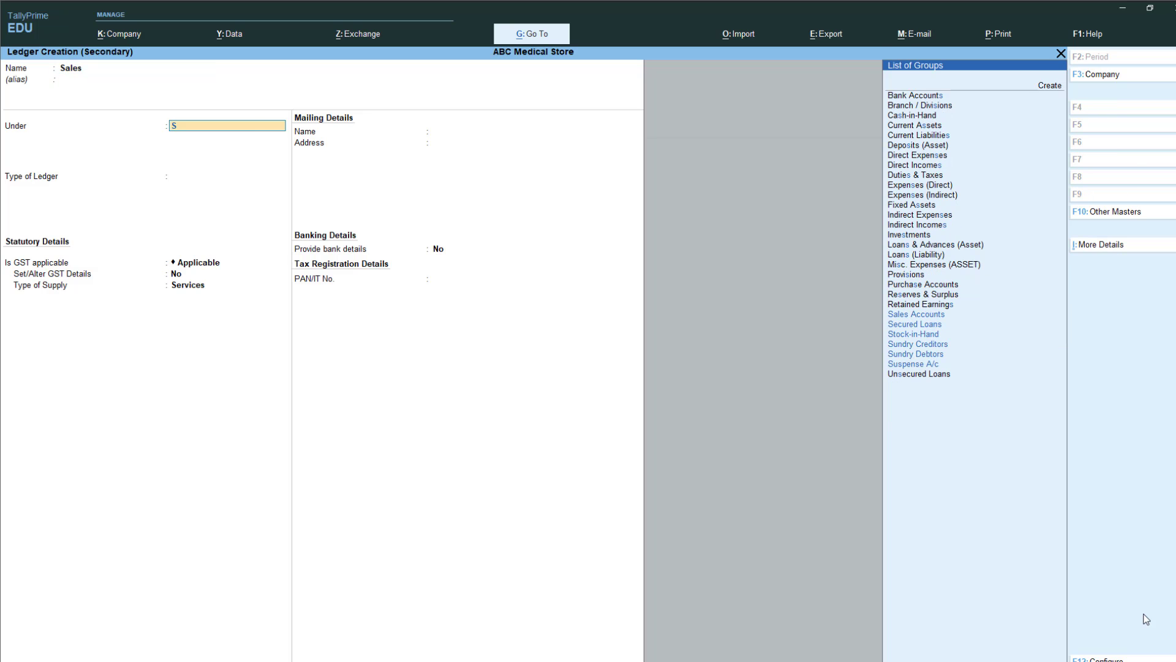
text(S)
key(Return)
key(ctrl+a)
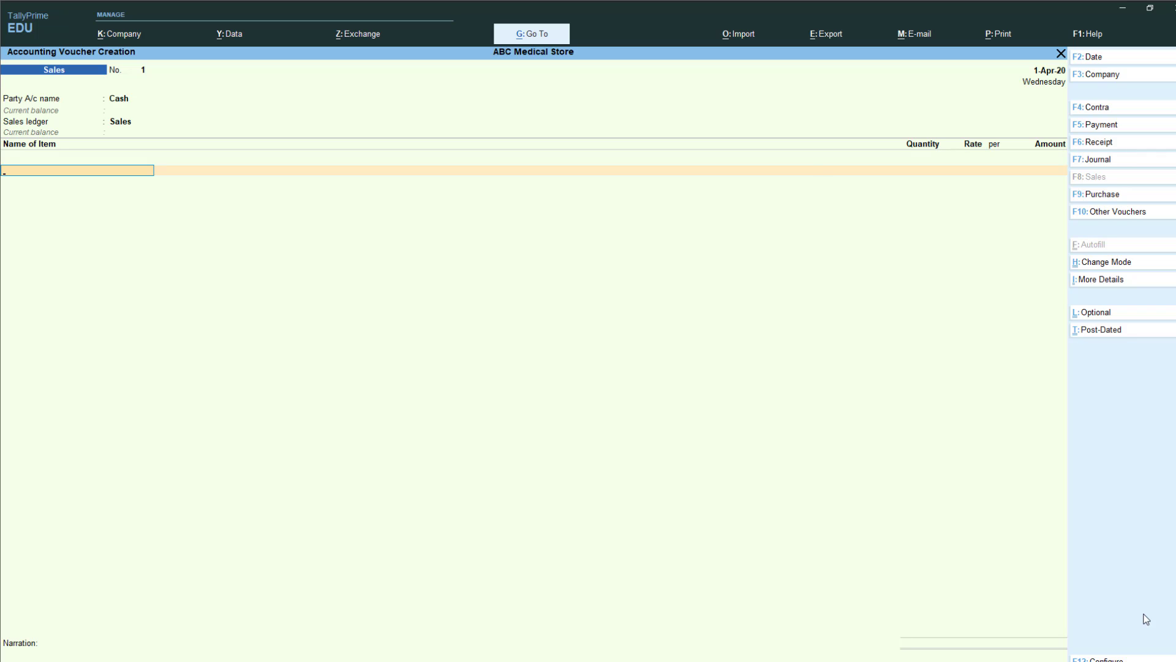
Add PCM Tablet-200 MG to the sale from batch PCM-001 with a quantity of 2 STR at a rate of 25
key(Down)
key(Up)
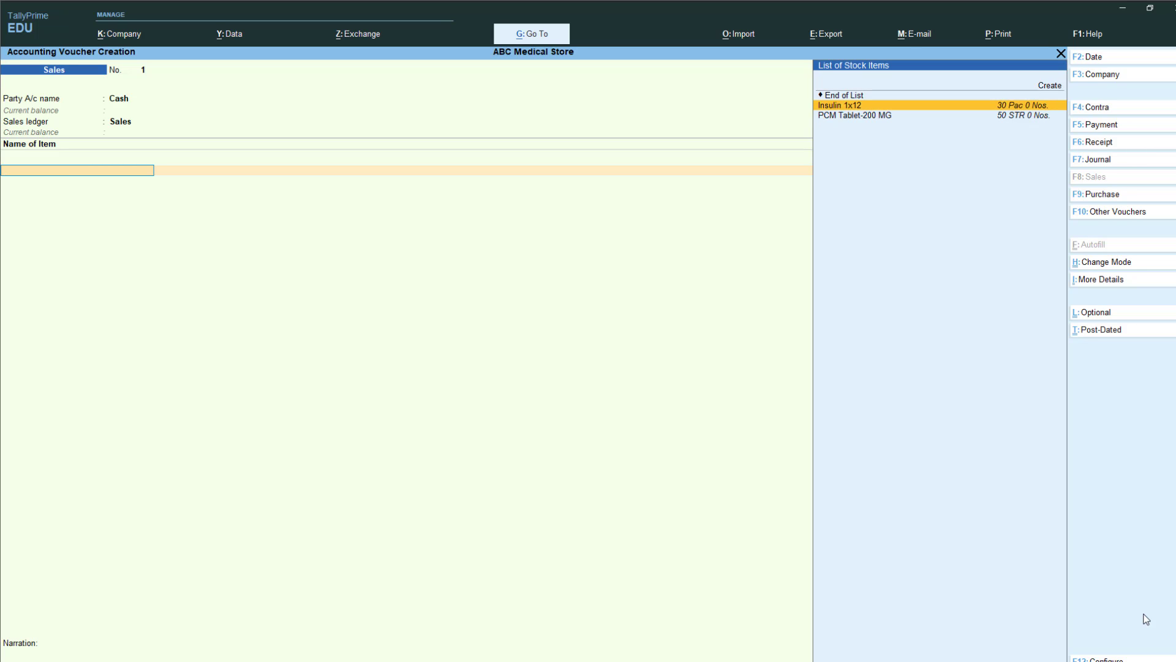
key(Down)
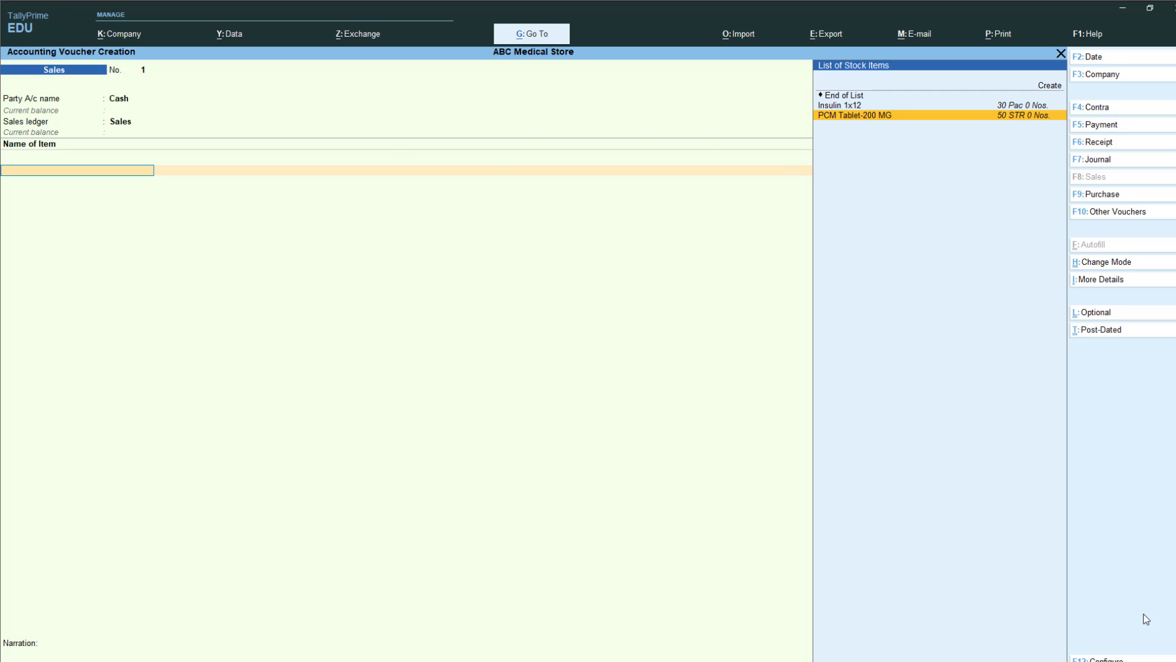
key(Return)
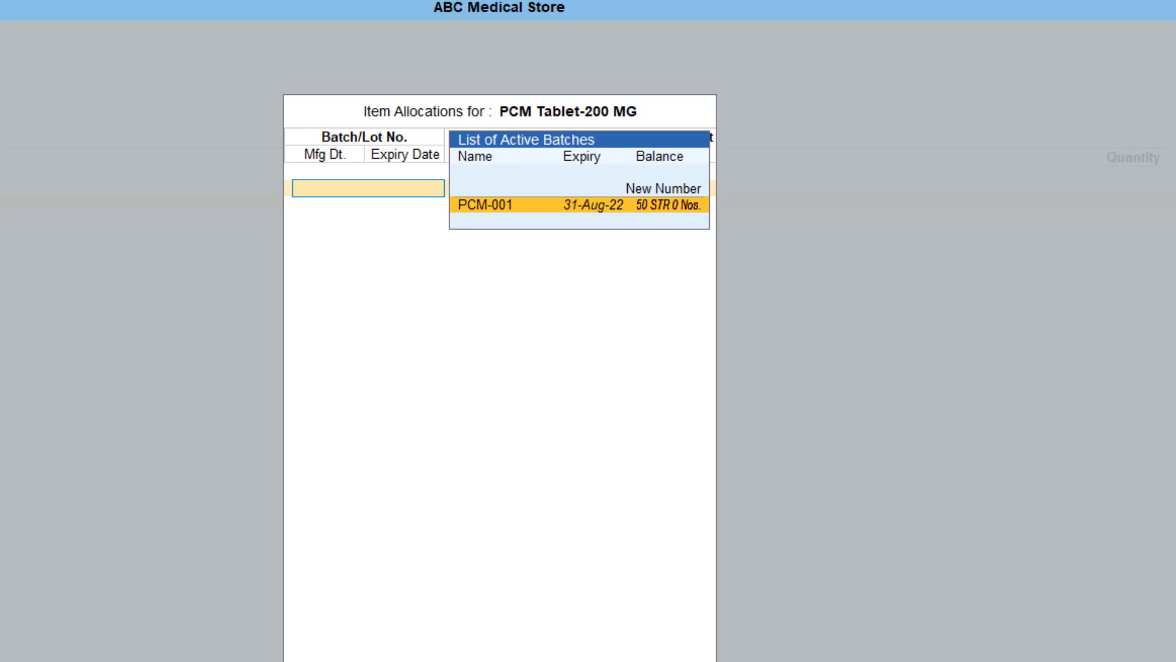
key(Return)
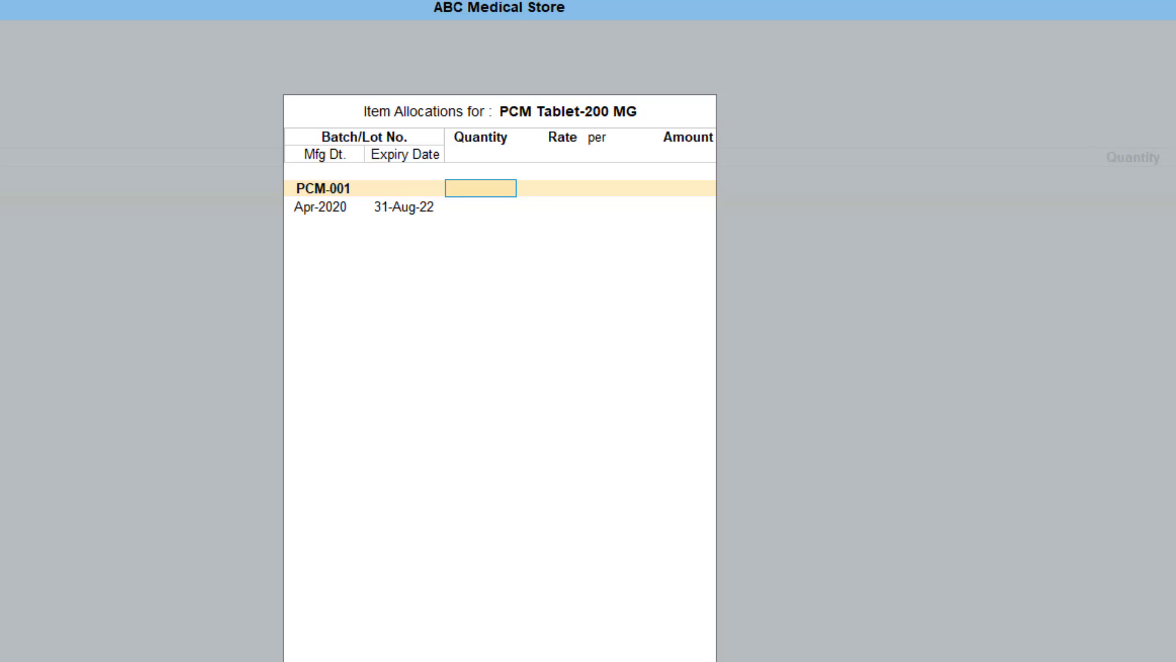
text(2)
key(Return)
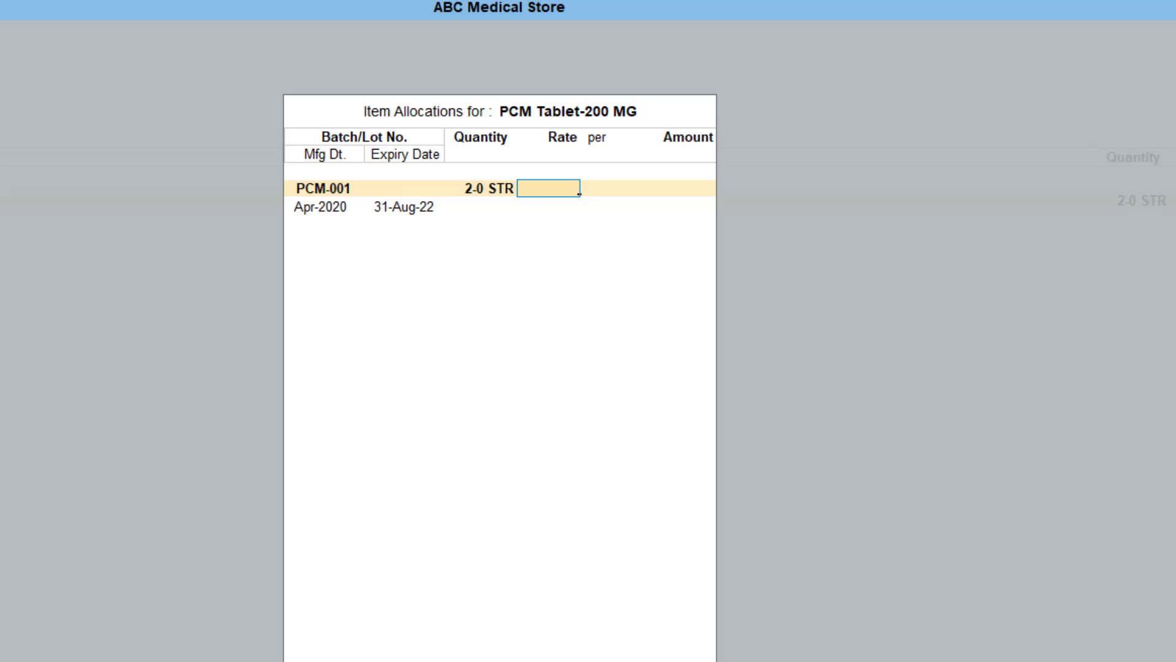
text(25)
key(Return)
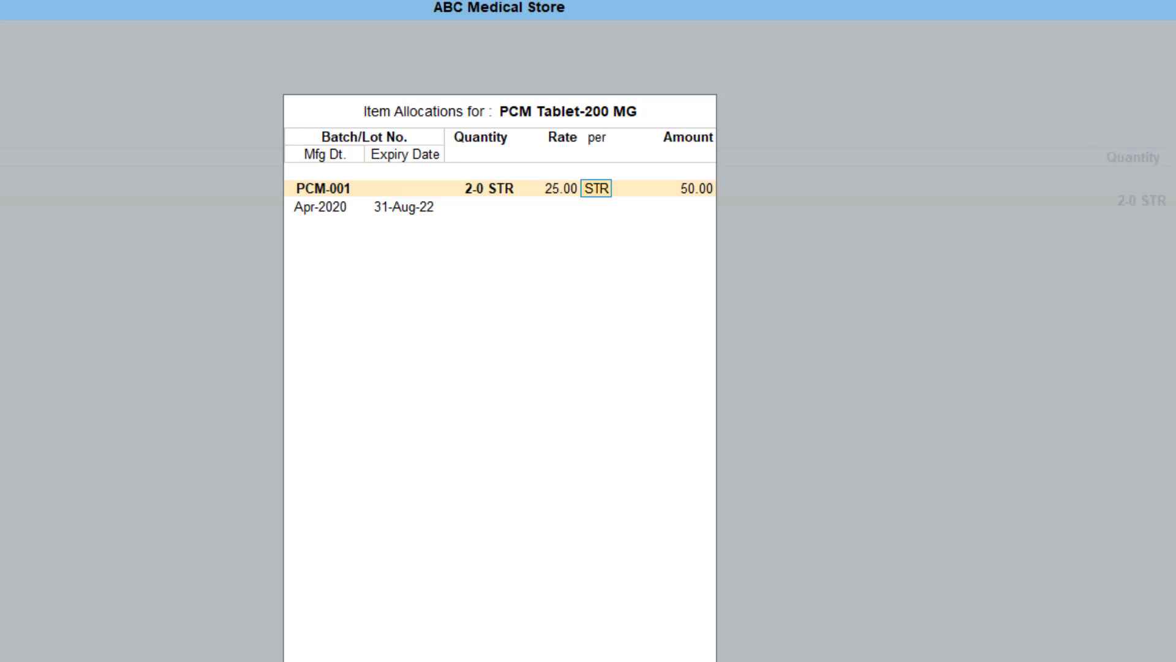
Change the quantity sold from batch PCM-001 to 2 Nos, keep the rate per STR and accept the amount
key(BackSpace)
key(BackSpace)
text(2)
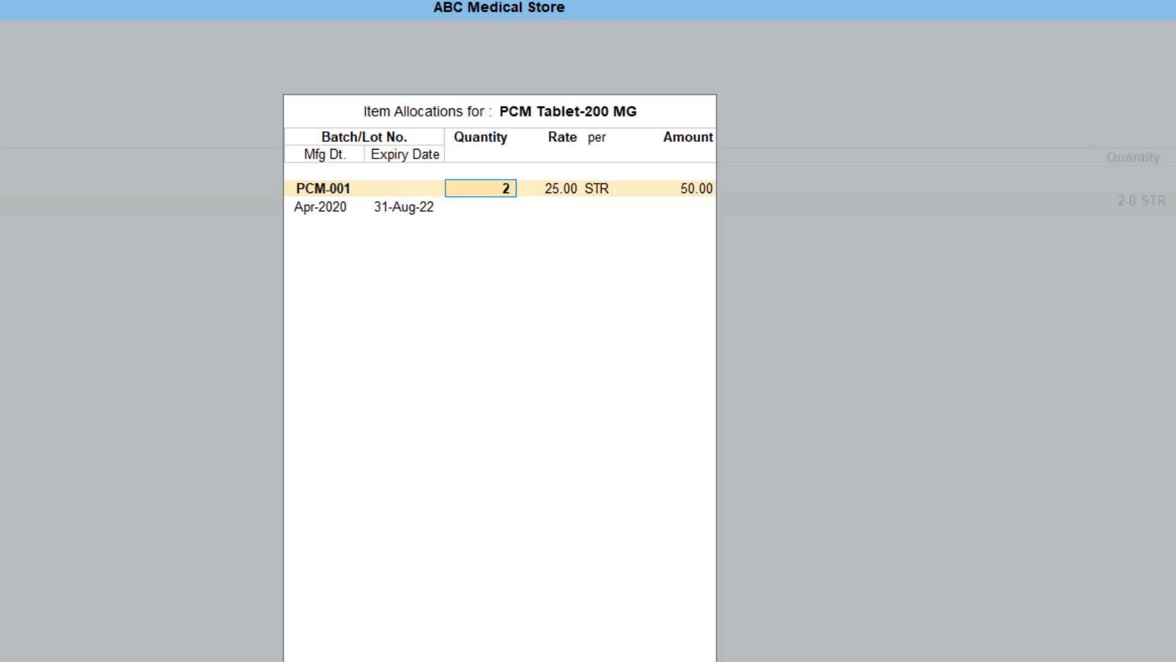
text(Nos)
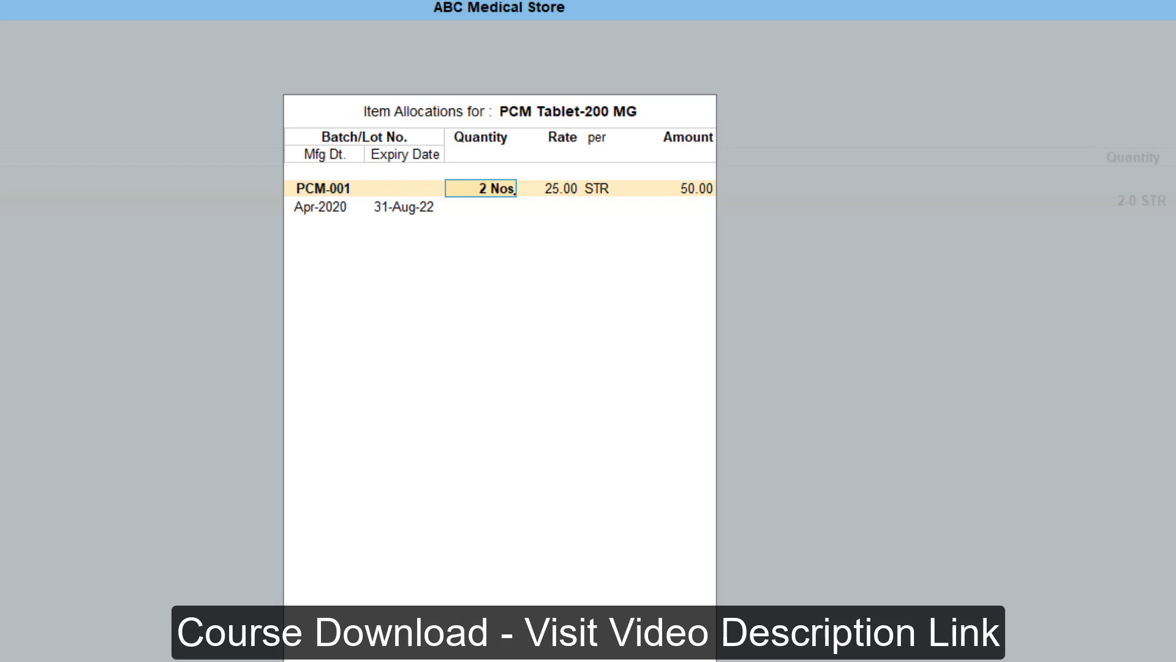
key(Return)
key(Return)
key(Return)
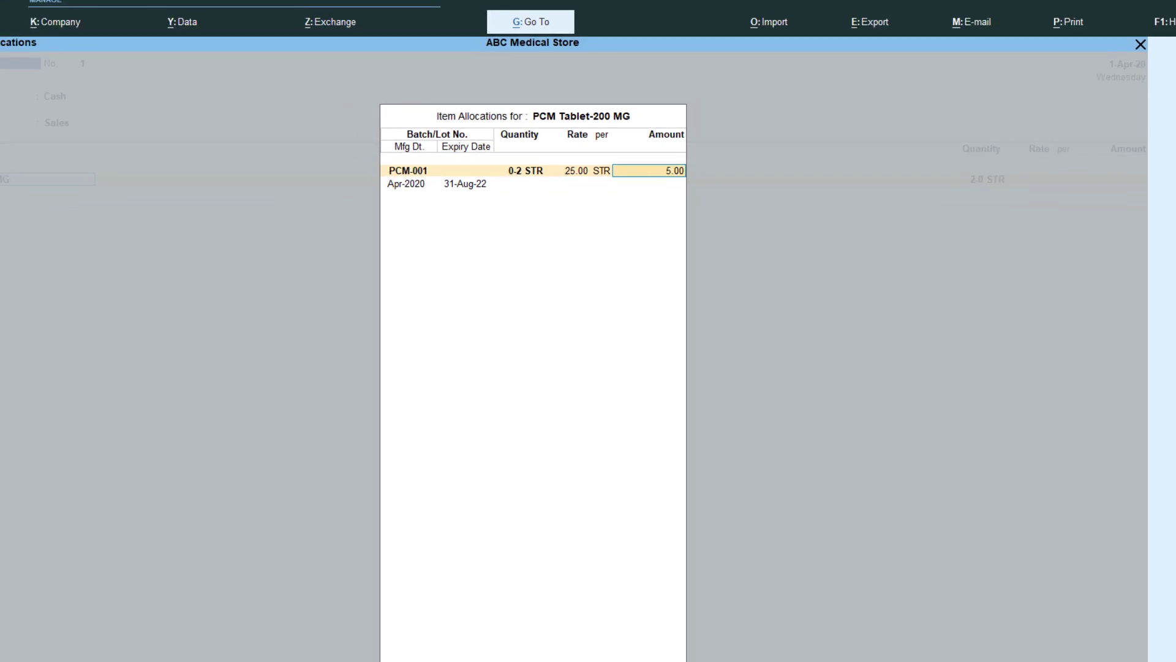
key(Return)
key(Return)
key(Return)
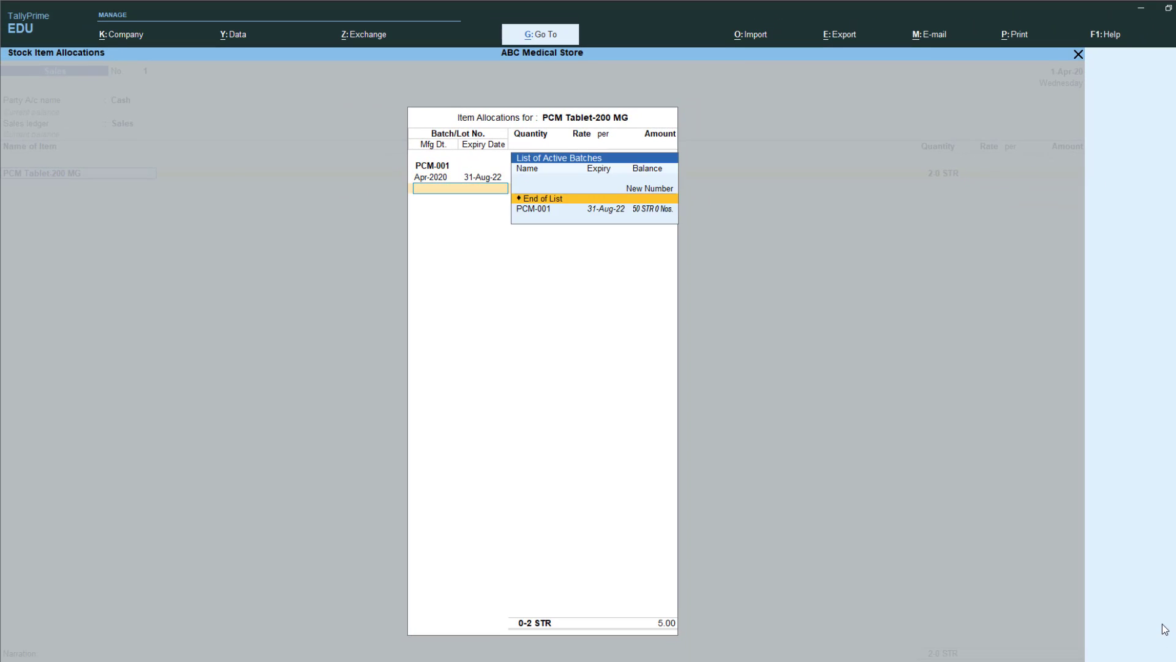
Finish the PCM Tablet-200 MG allocation and add Insulin 1x12 to the sale from batch INS-22
key(Return)
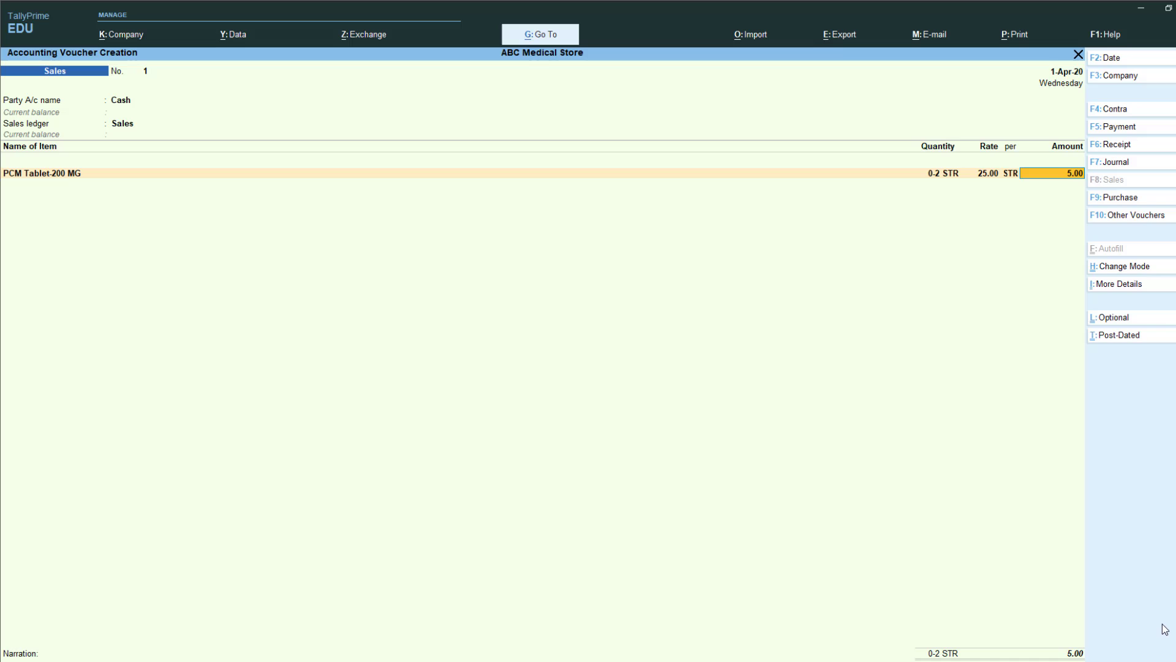
key(Return)
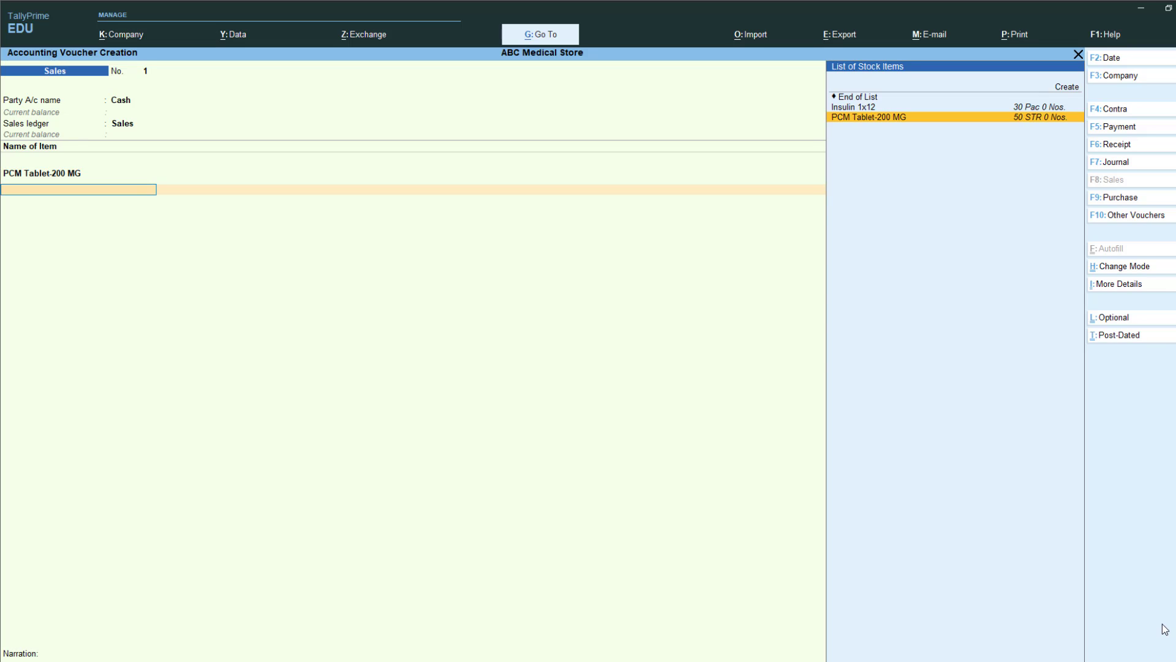
key(Up)
key(Return)
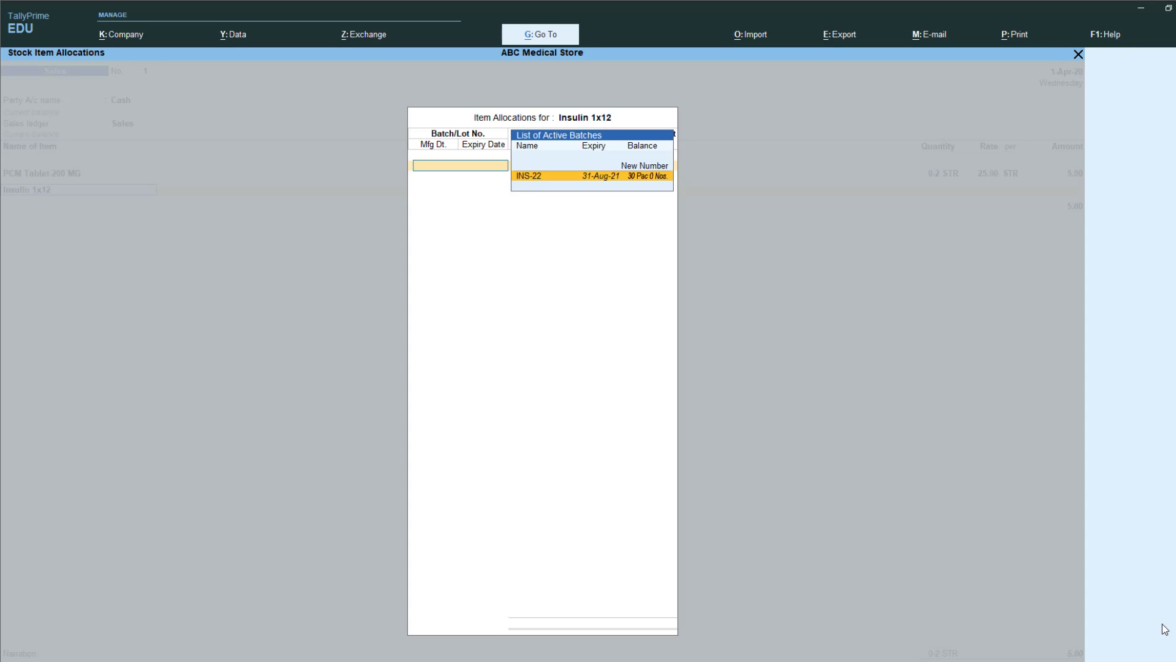
key(Return)
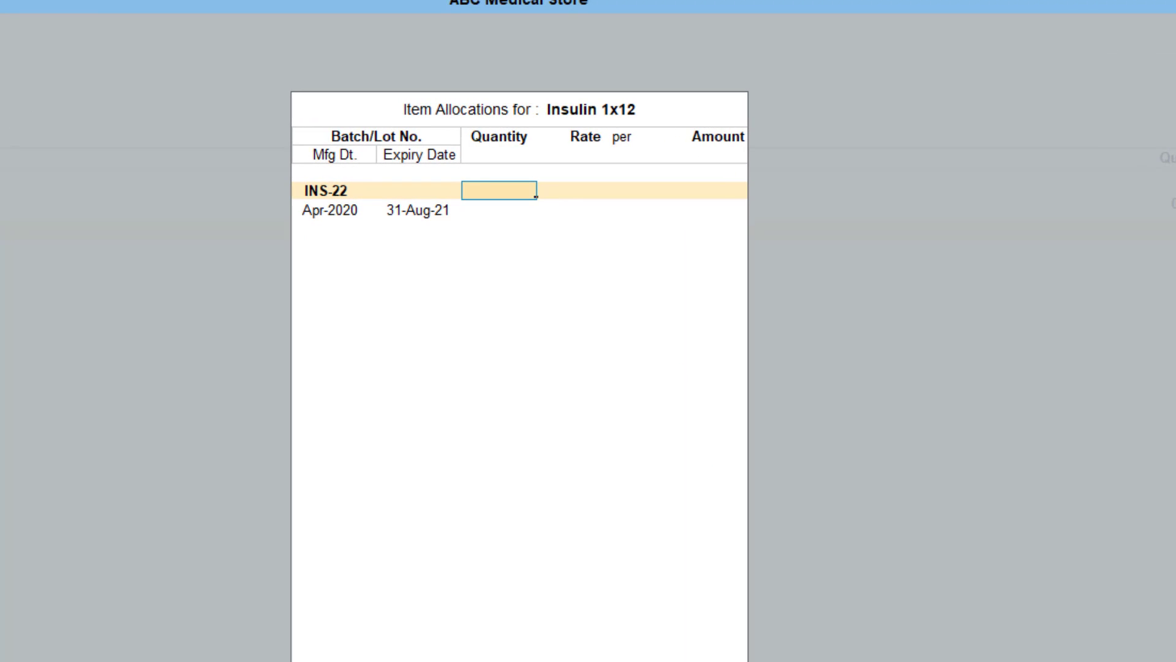
Set the Insulin 1x12 quantity to 3 Nos at a rate of 80 per Pac and accept the batch details
text(3 Nos)
key(Return)
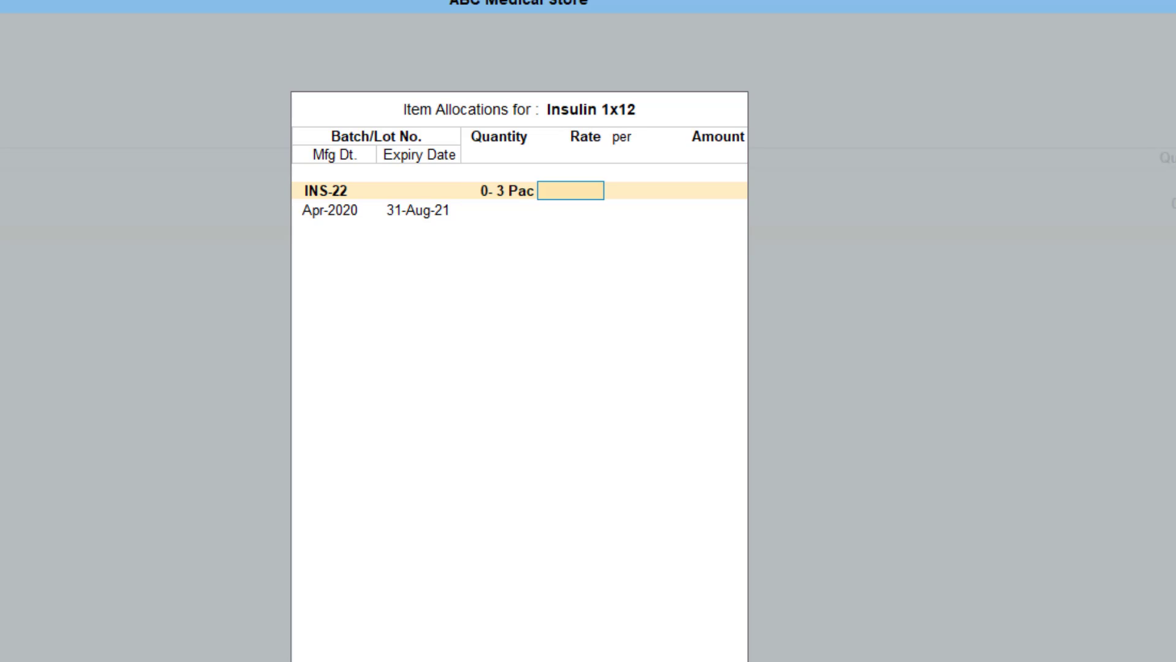
text(80)
key(Return)
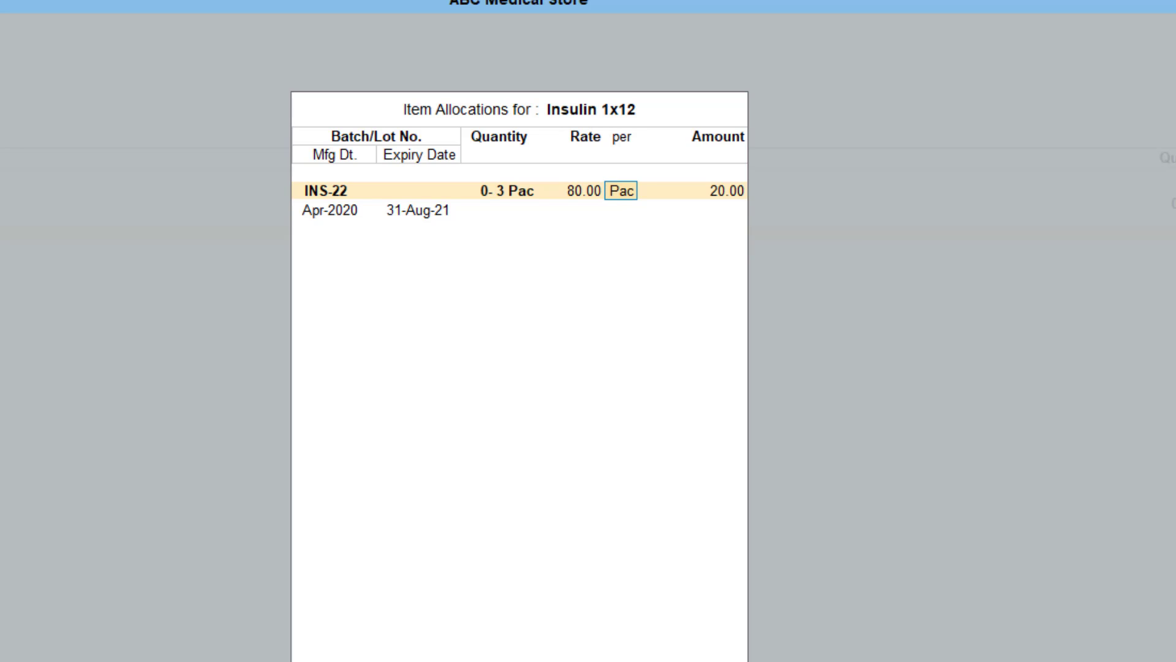
key(Return)
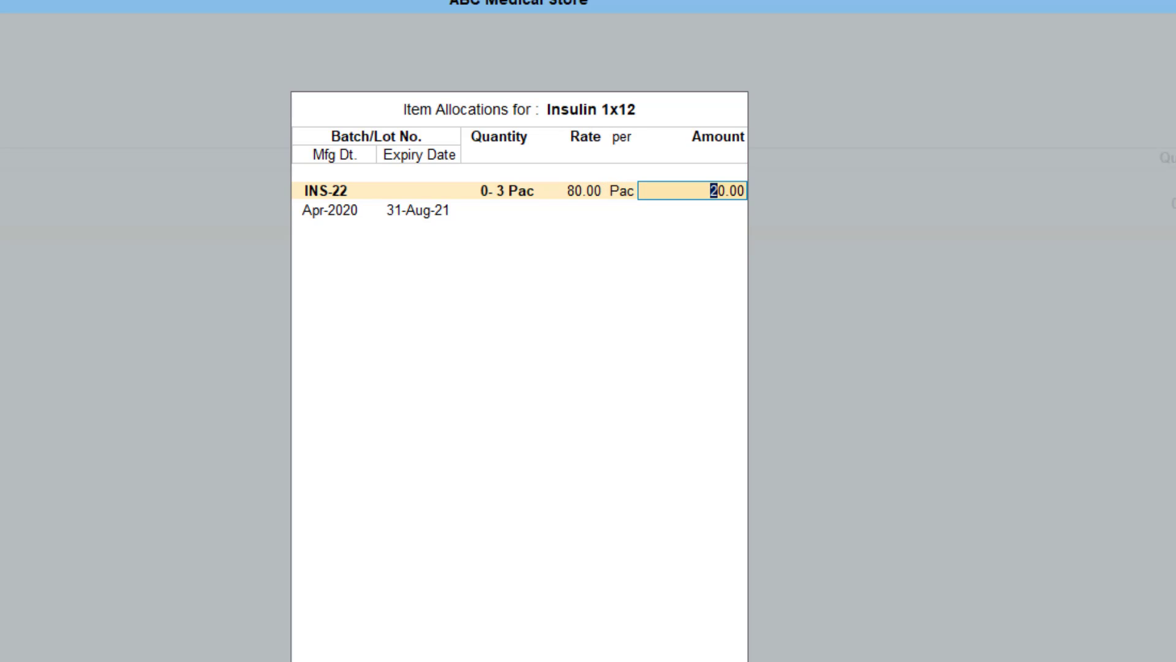
key(Return)
key(Return)
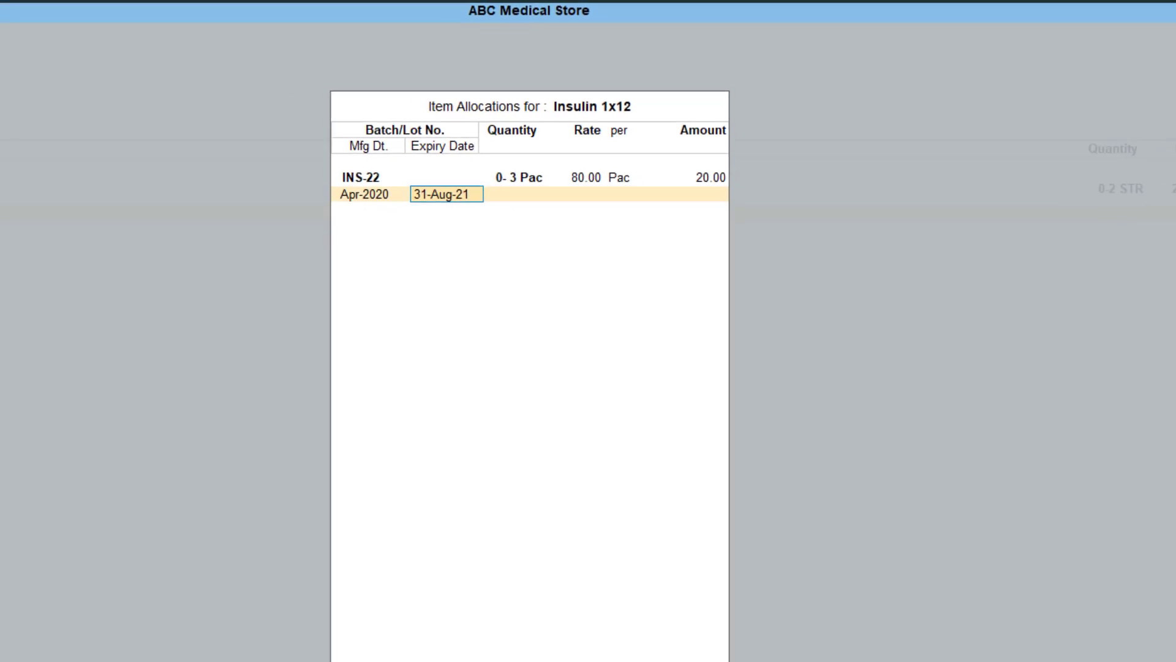
key(Return)
key(Return)
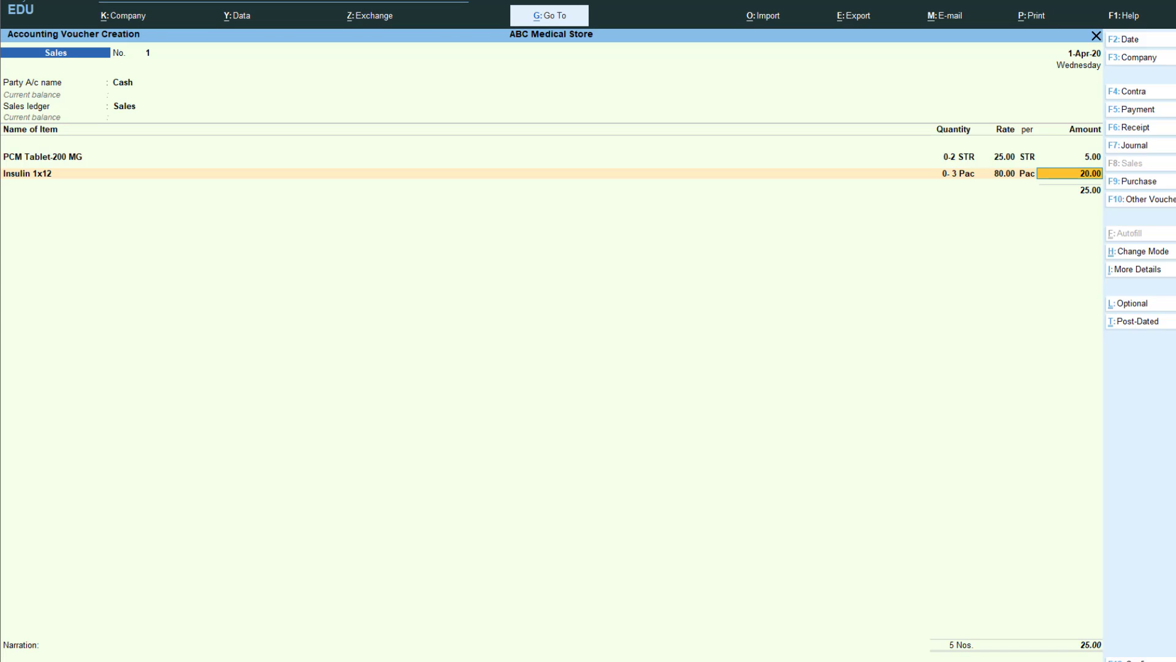
key(Return)
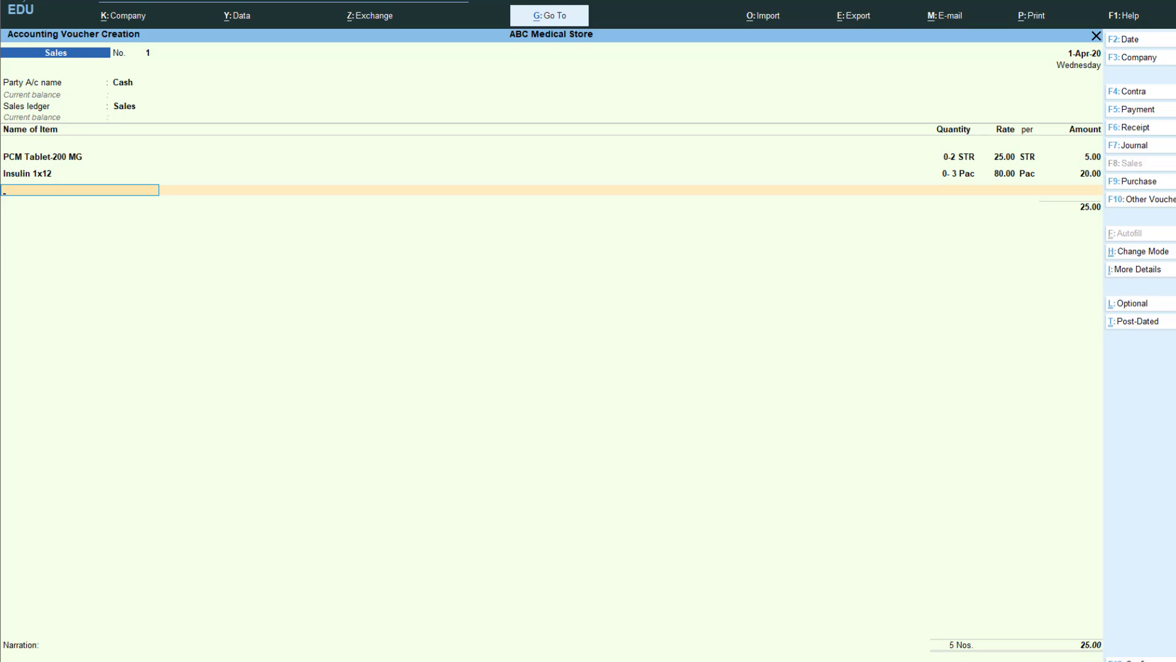
Change the Insulin 1x12 quantity sold from batch INS-22 to 1-3 Pac, keeping the rate and batch dates
key(BackSpace)
key(BackSpace)
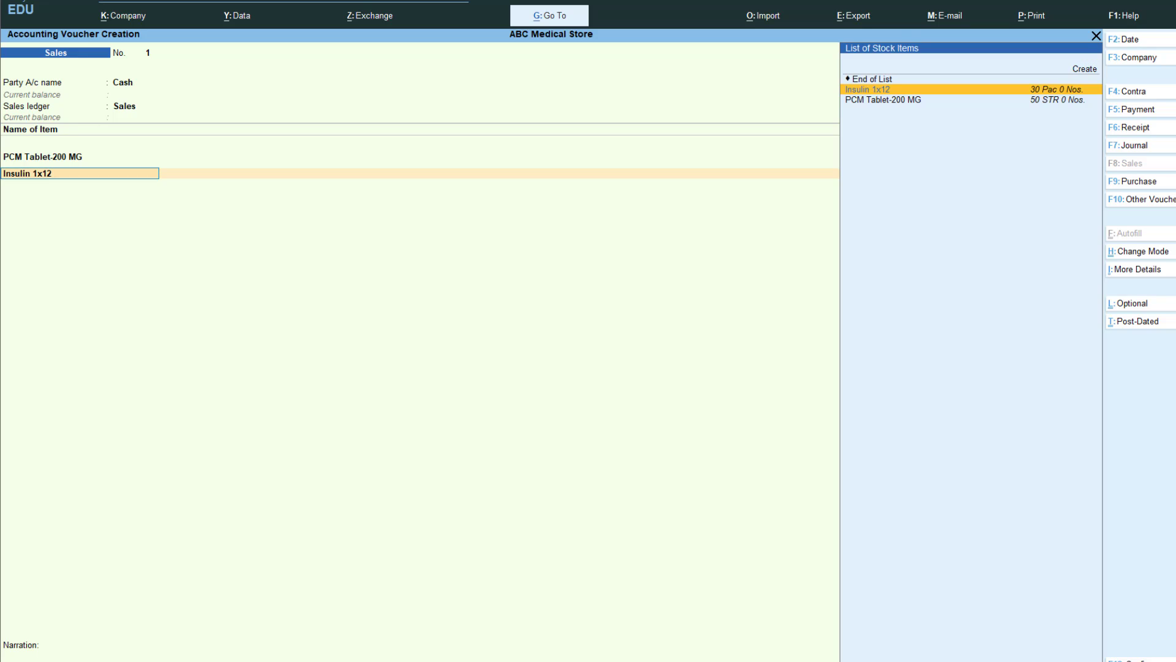
key(Return)
key(Return)
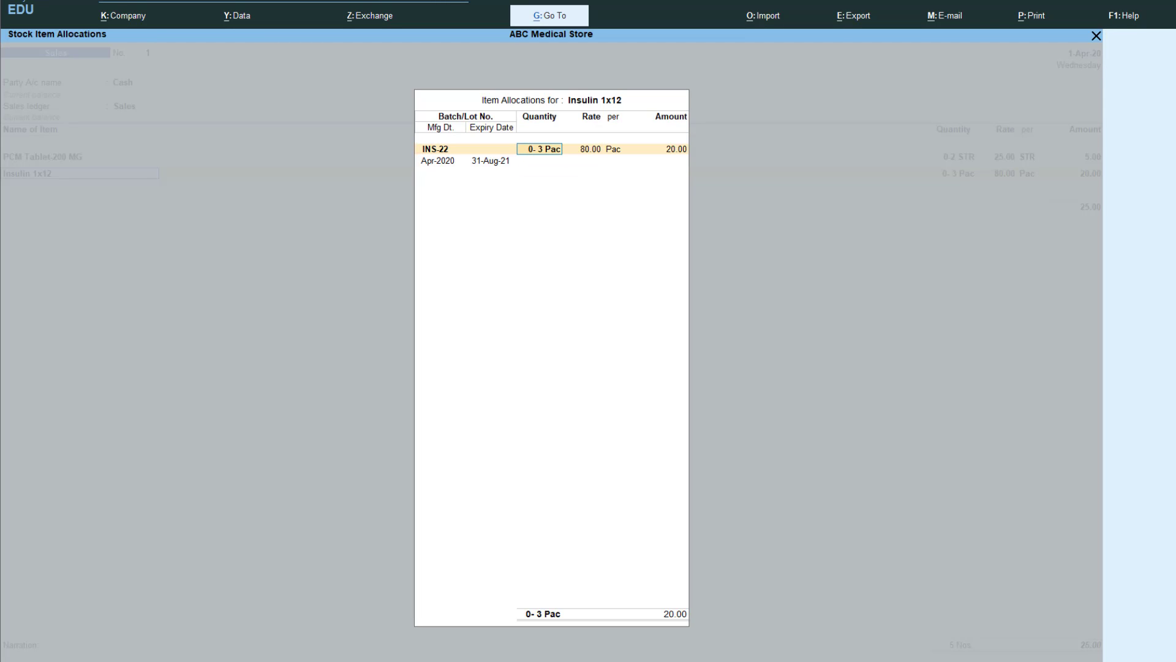
text(1)
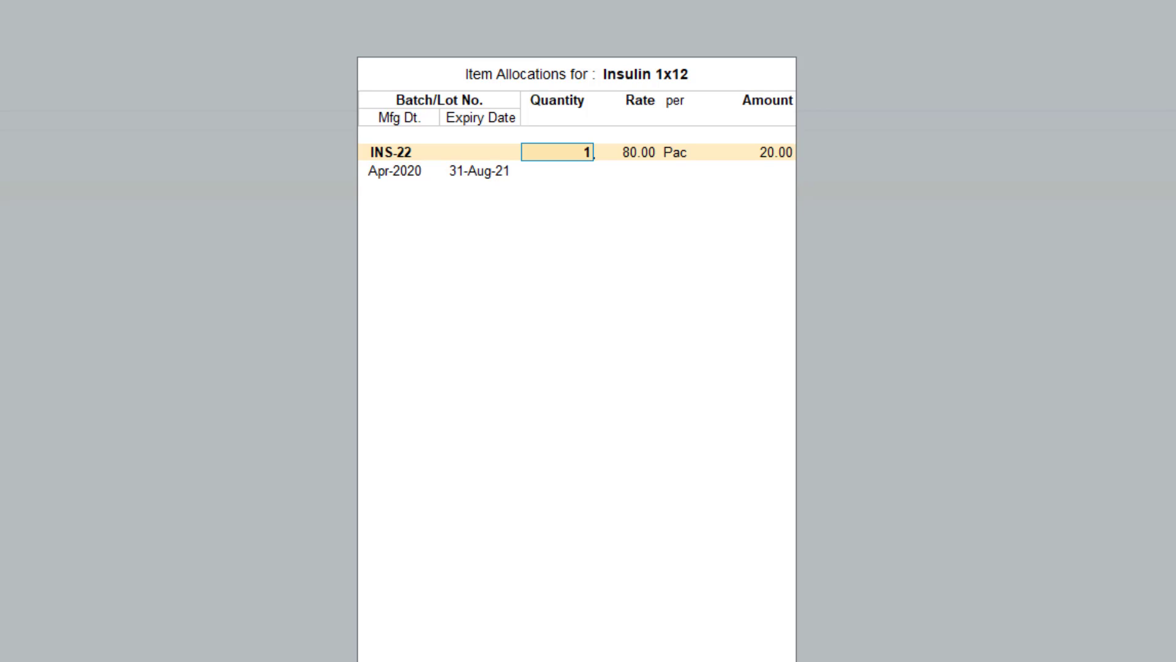
text(-3)
key(Return)
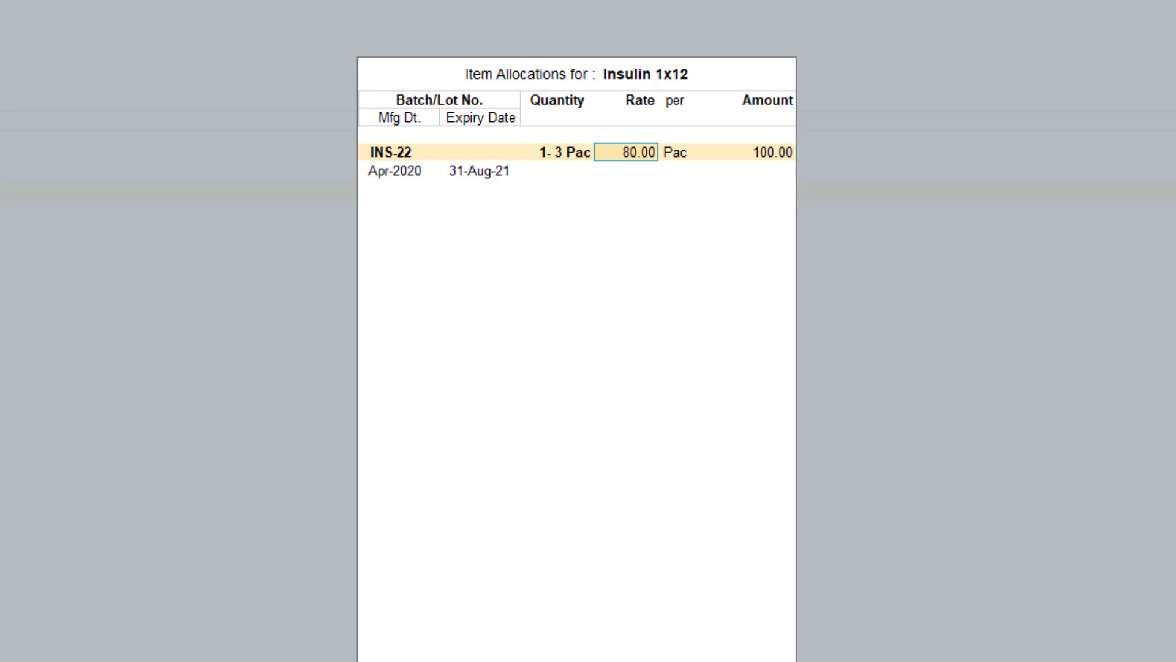
key(Return)
key(Return)
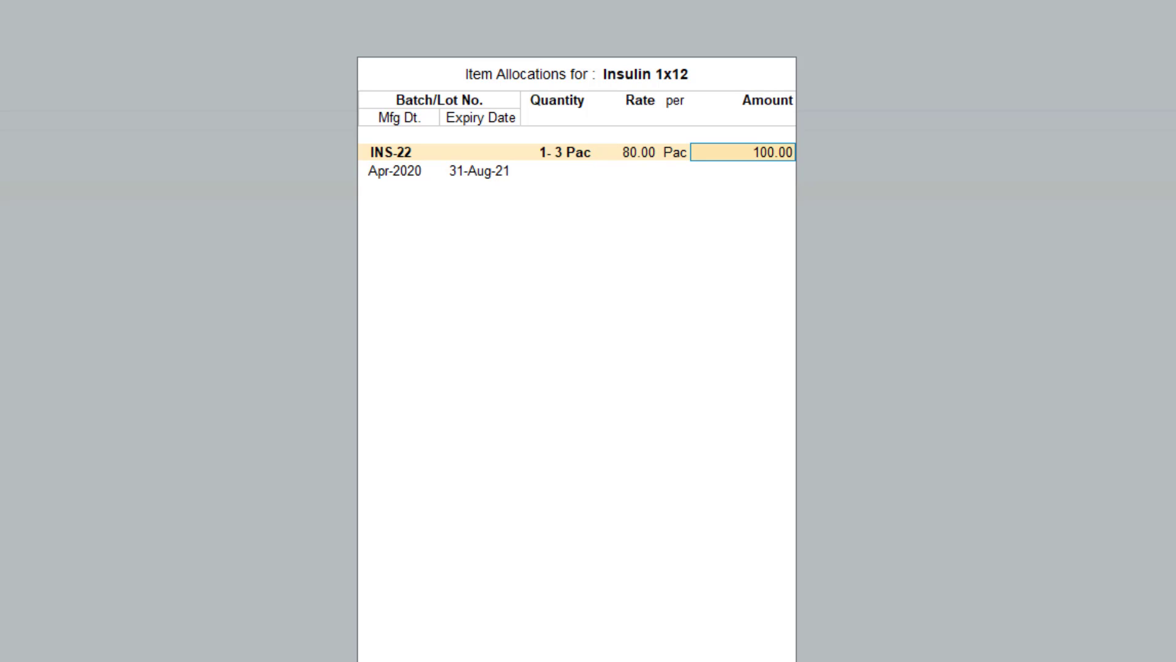
key(Return)
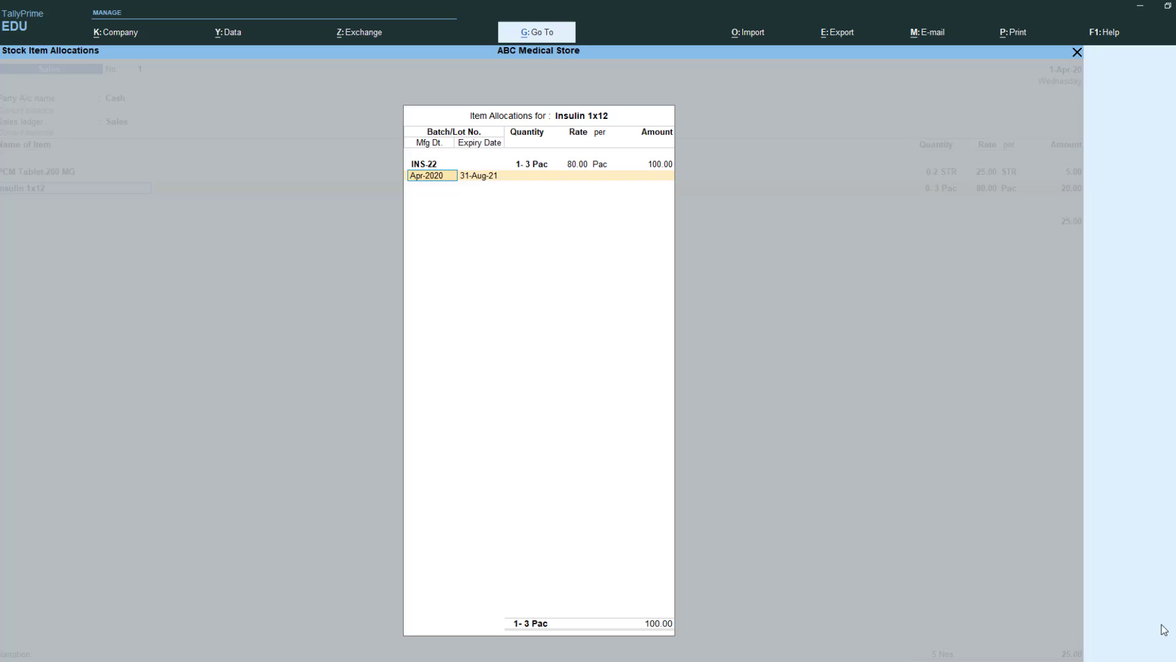
key(Return)
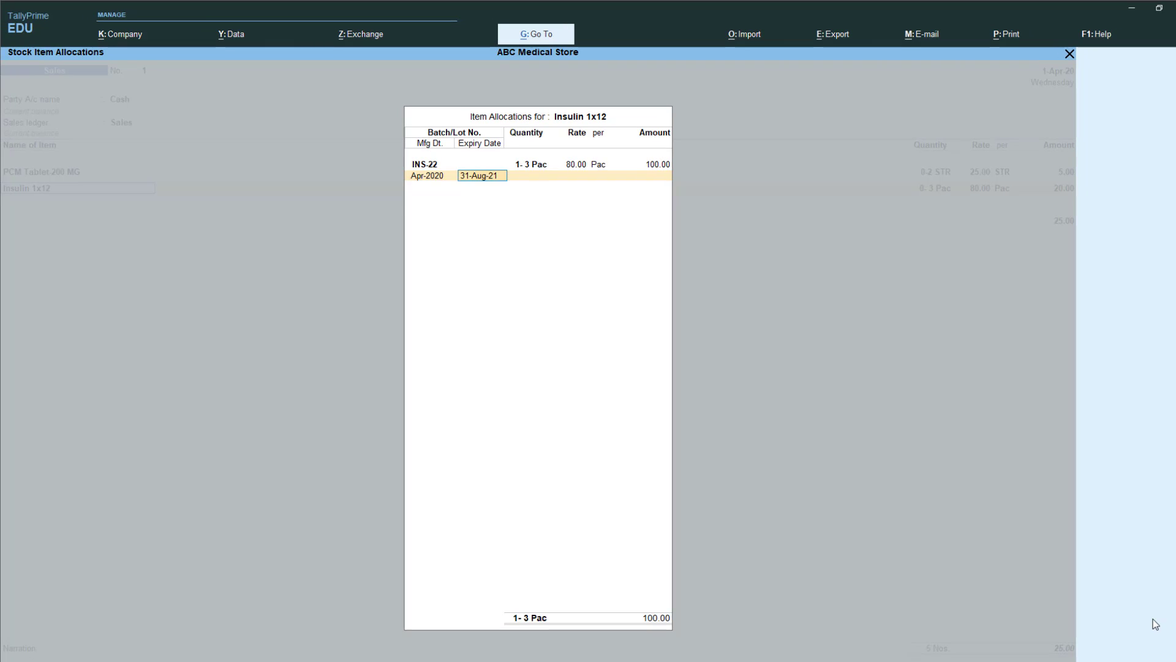
key(Return)
key(Return)
Accept the item amount and save the sales voucher without a narration
key(Return)
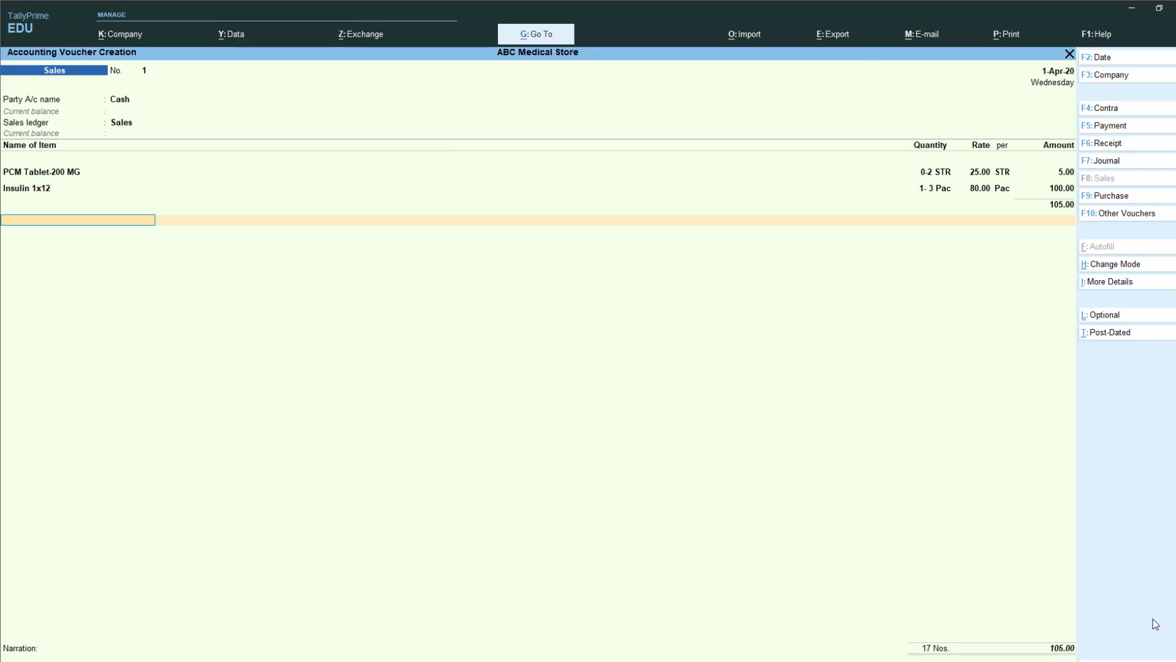
key(Return)
key(Return)
key(Return)
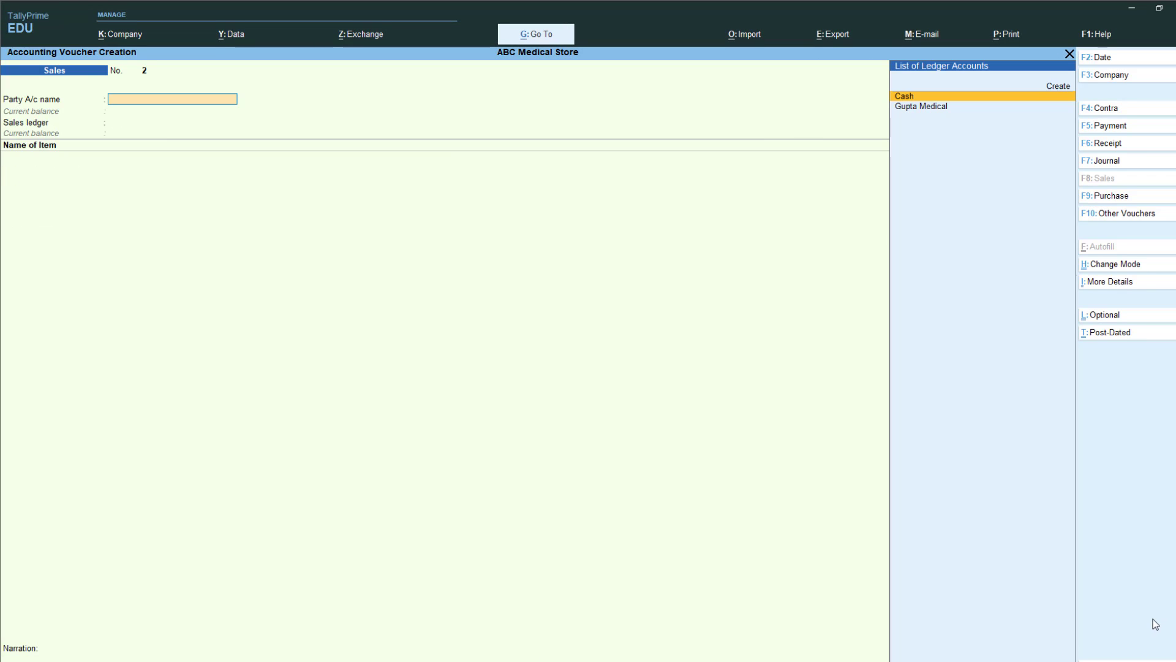
Reopen the saved sales voucher, preview its printed invoice enlarged to check the batch and expiry details, and close it
key(Page_Up)
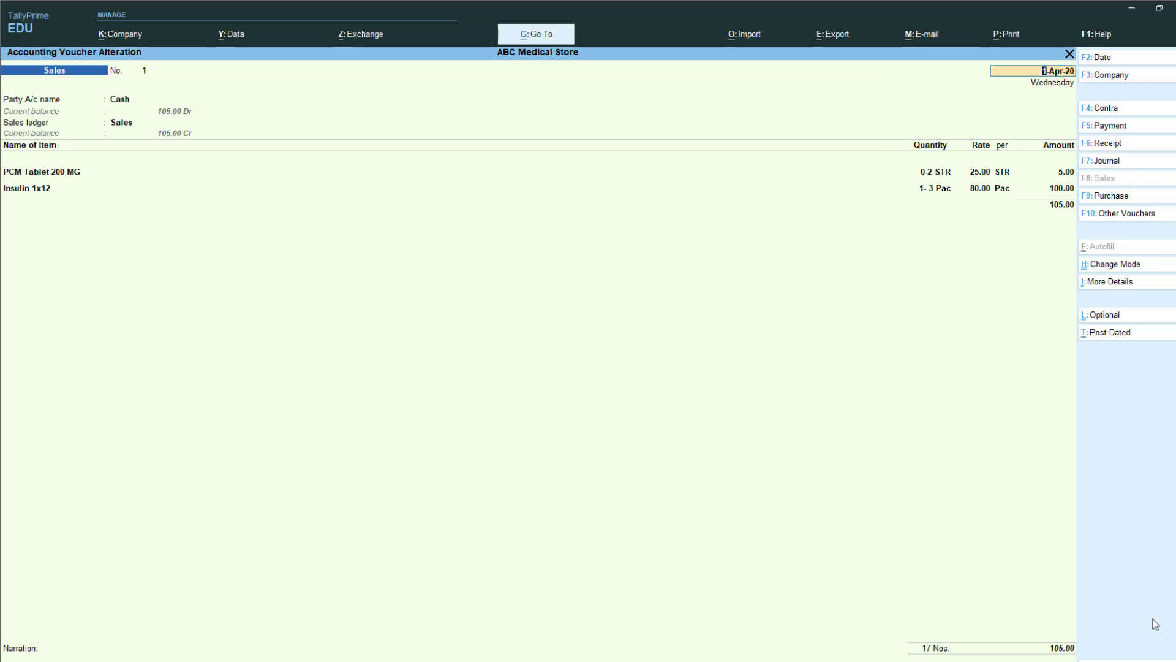
key(super+p)
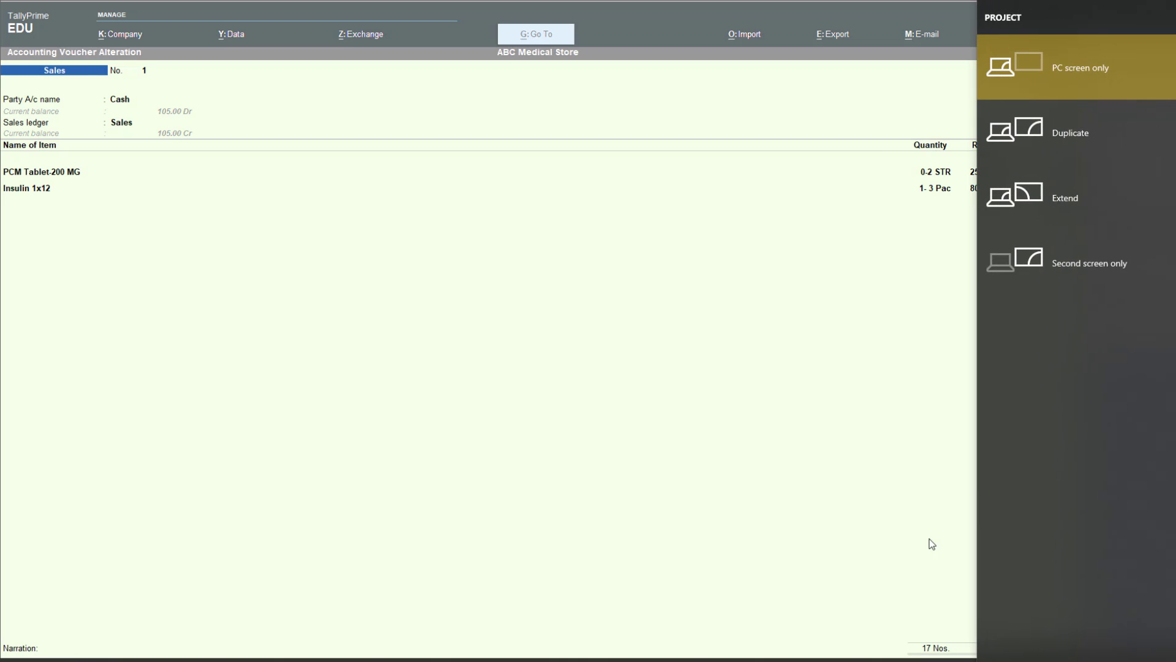
click(720, 405)
click(1006, 33)
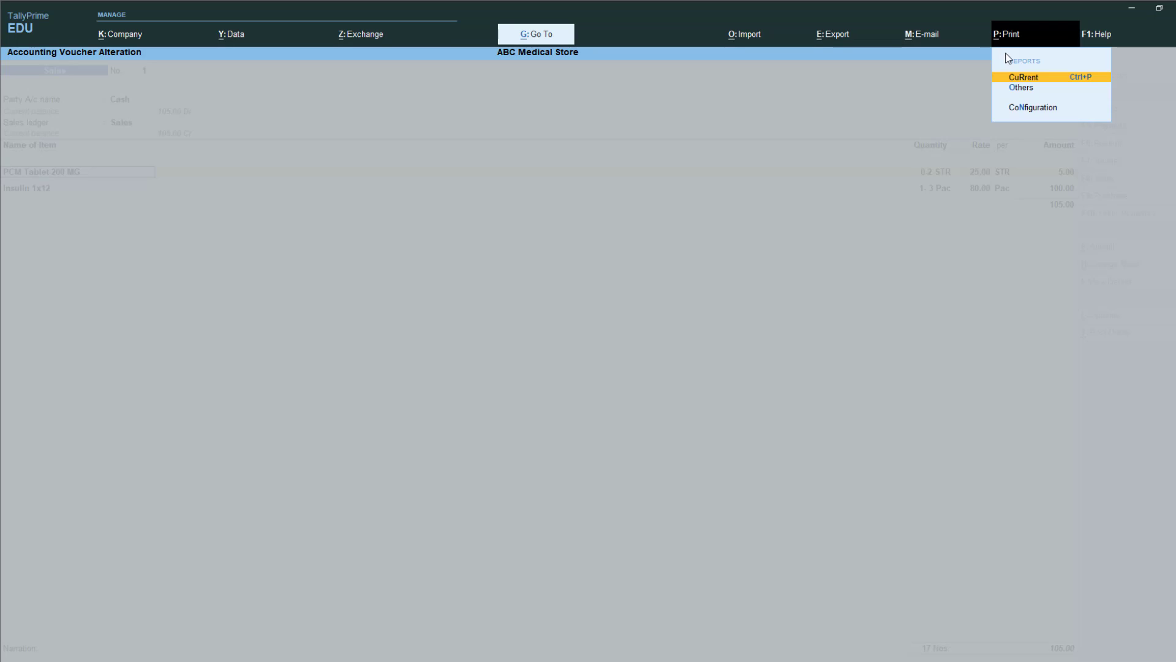
click(1019, 78)
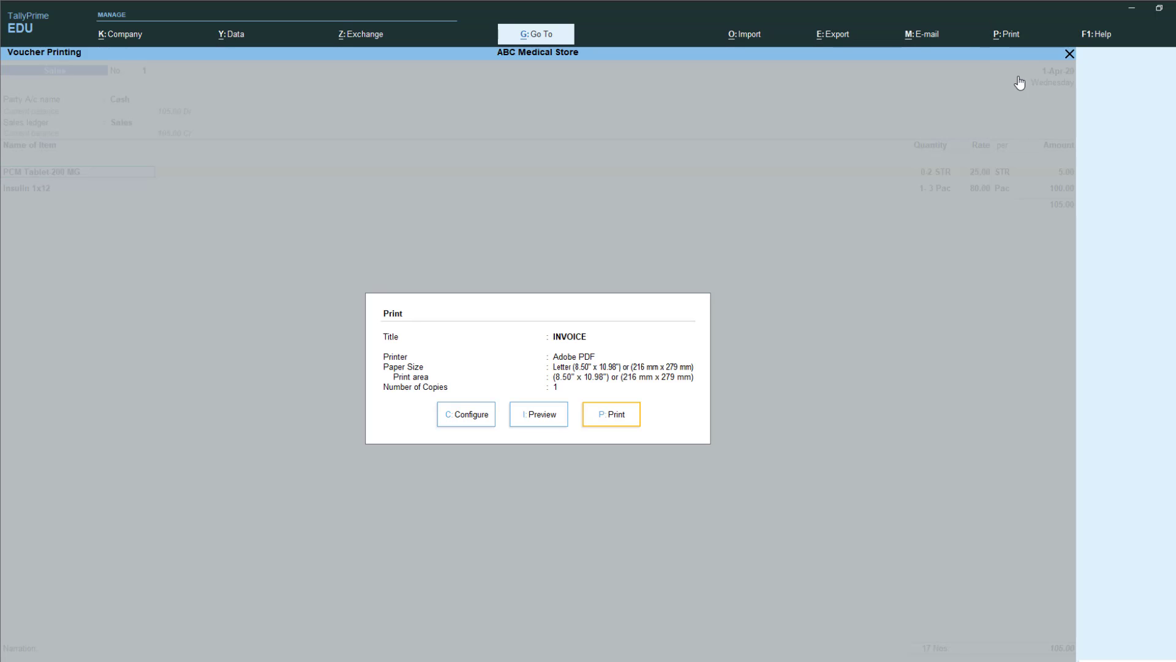
click(559, 413)
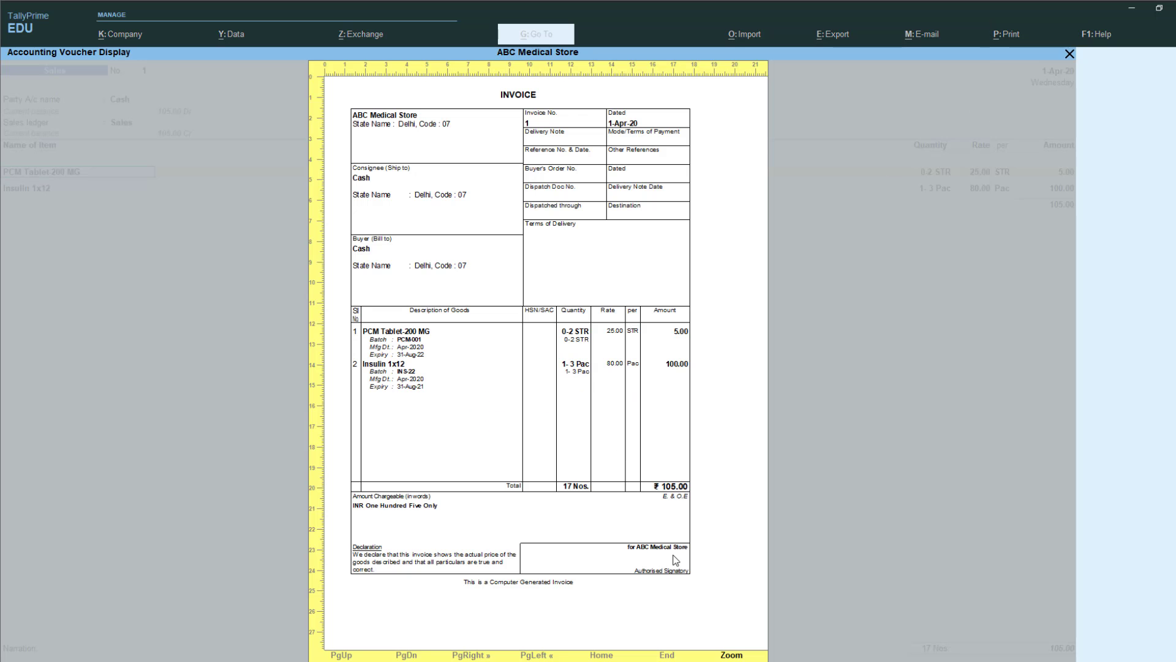
click(732, 654)
key(Escape)
key(Escape)
key(Escape)
key(Return)
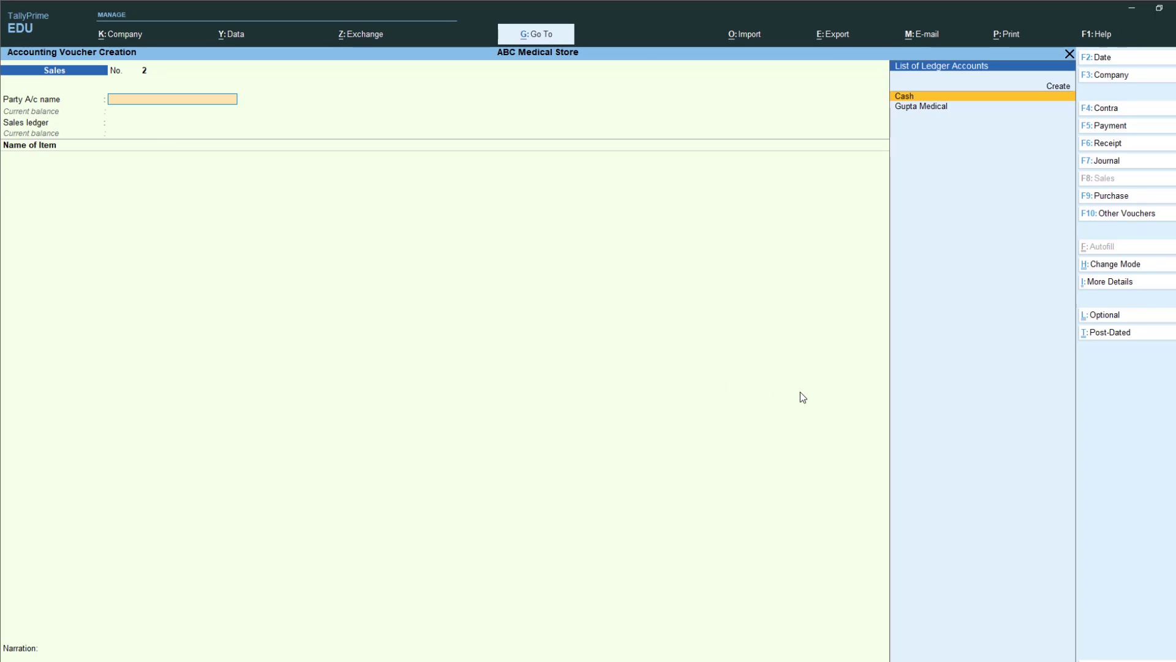
Leave sales voucher entry and open the additional reports from the Gateway of Tally
key(Escape)
key(Return)
key(Down)
key(Down)
key(Down)
key(Down)
key(Down)
key(Down)
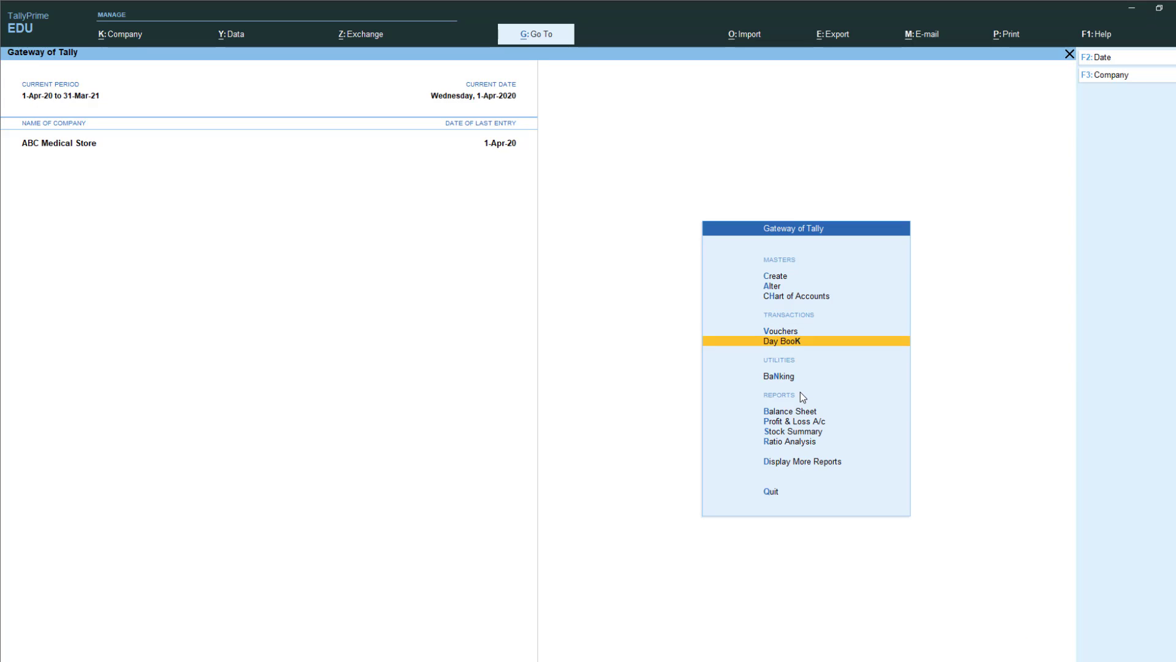
key(Down)
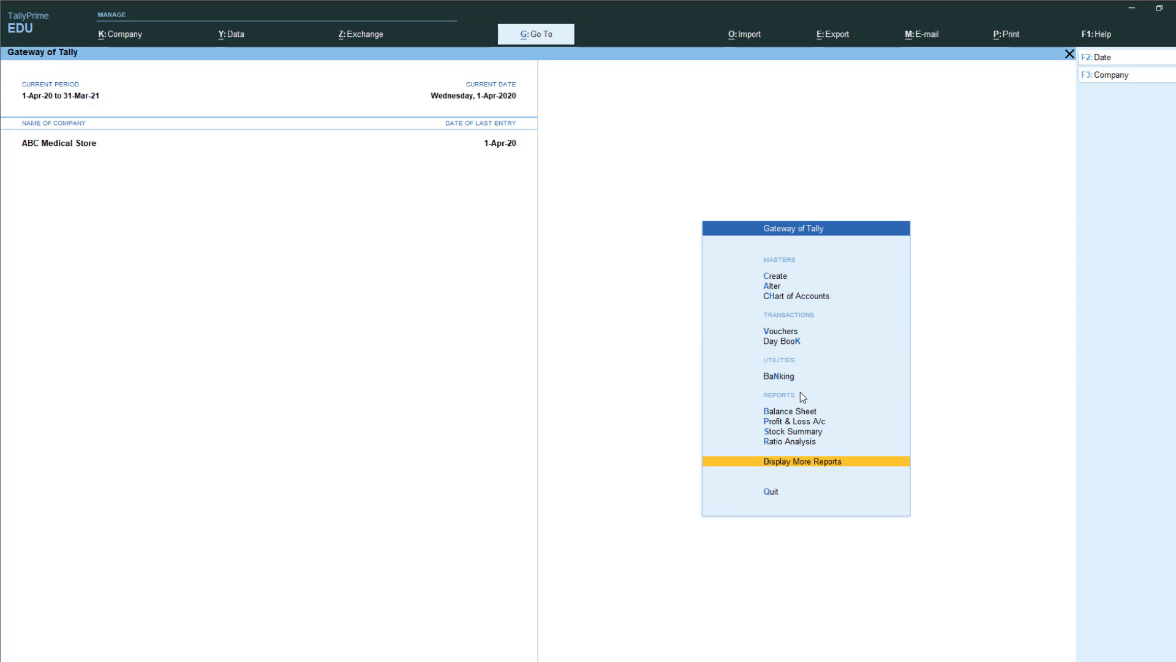
key(Return)
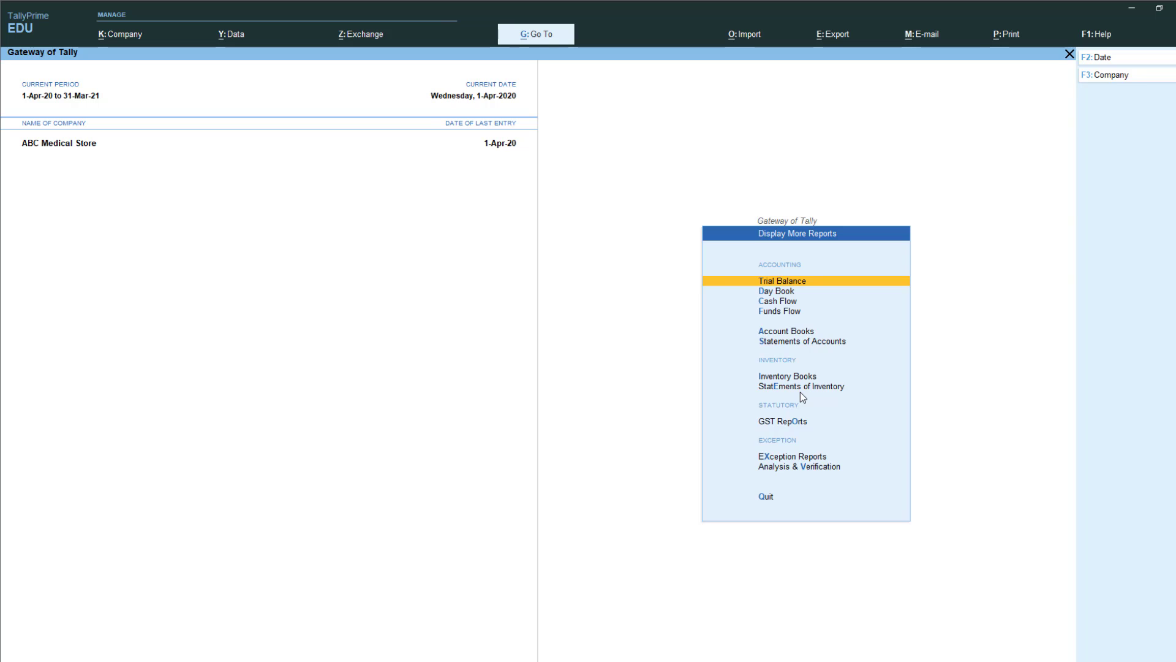
Open the batch report in the Inventory Books
key(Down)
key(Down)
key(Down)
key(Down)
key(Down)
key(Down)
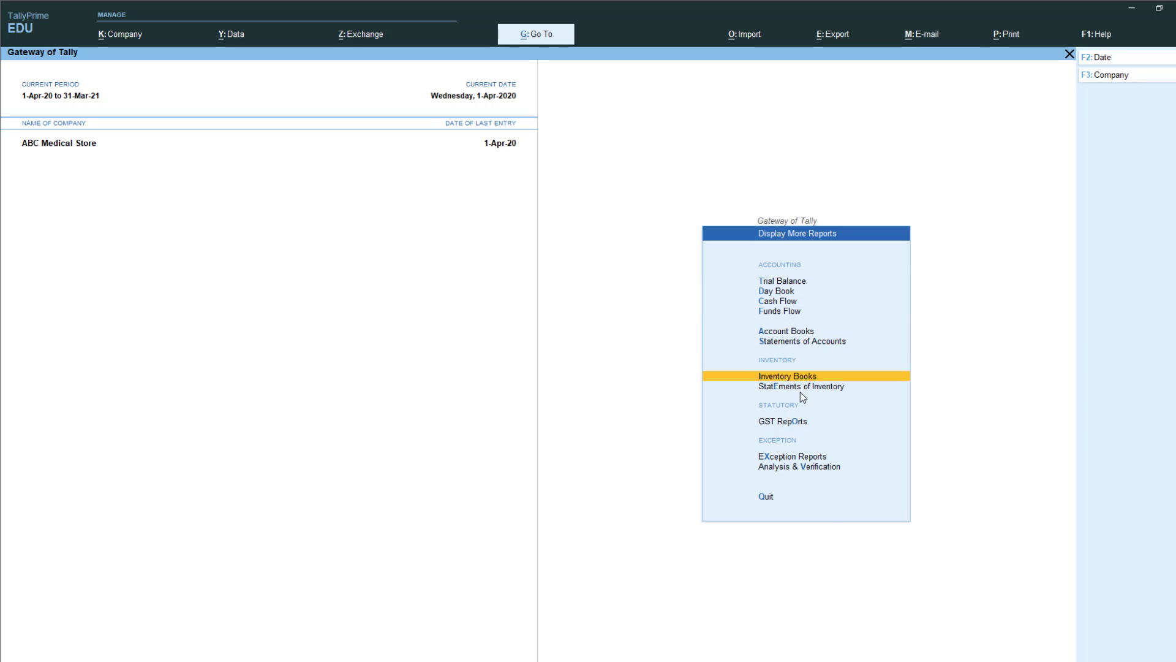
key(Return)
key(Down)
key(Return)
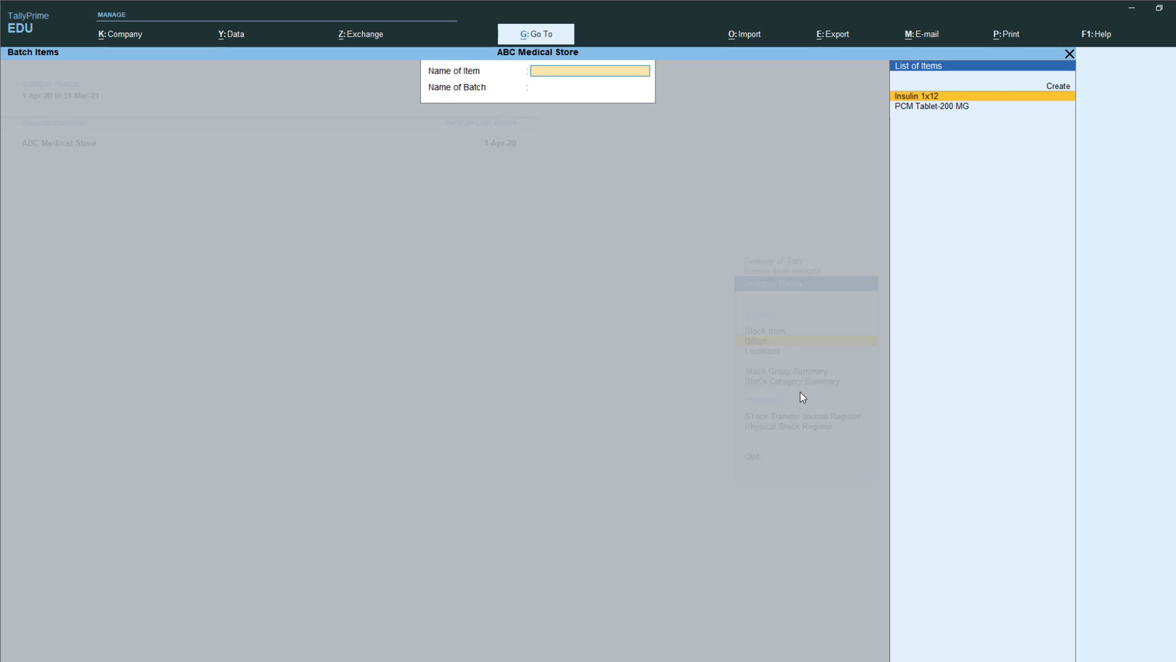
Display the batch vouchers of Insulin 1x12 for batch INS-22 and examine the inward, outward and closing quantities and values
key(Return)
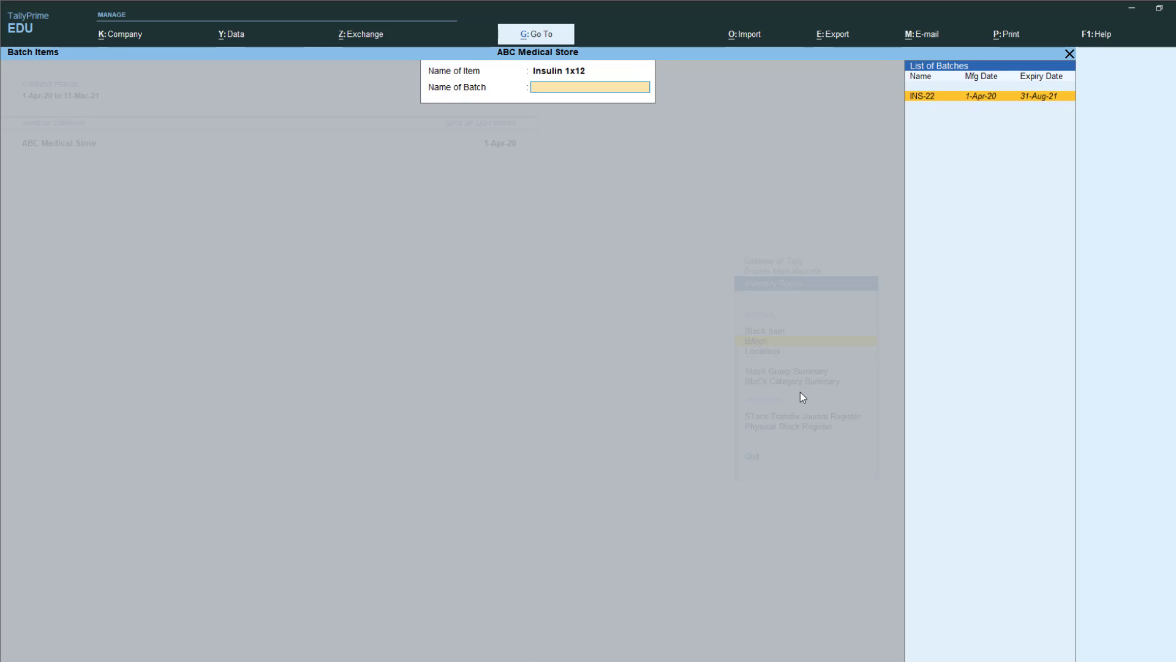
key(Return)
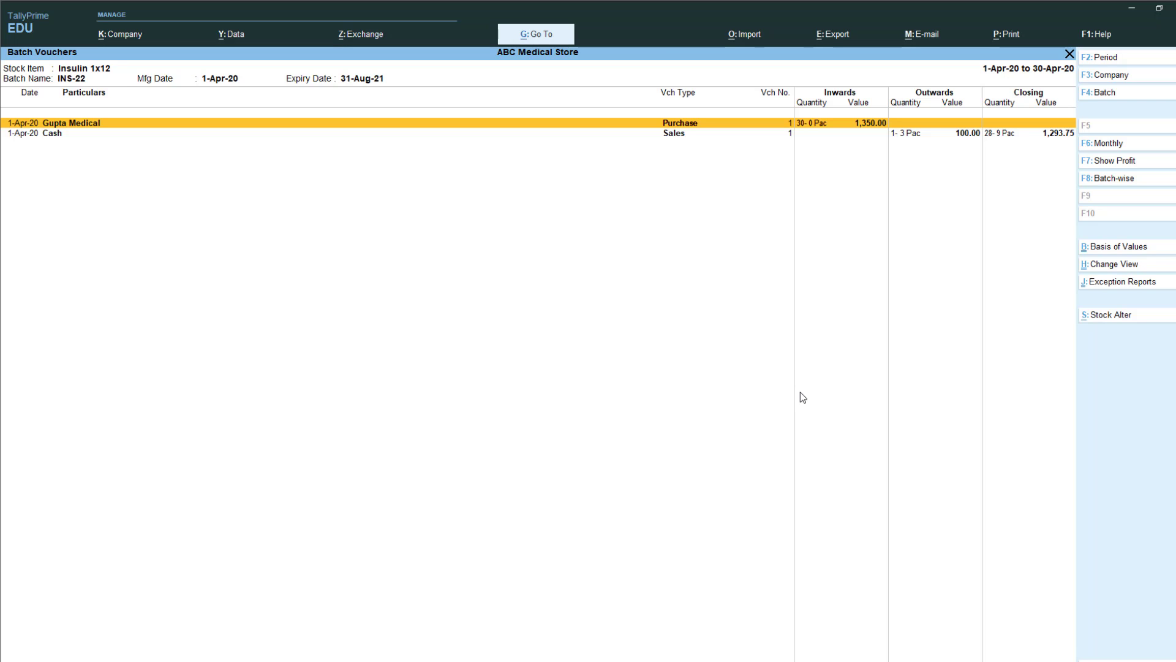
key(Down)
key(Up)
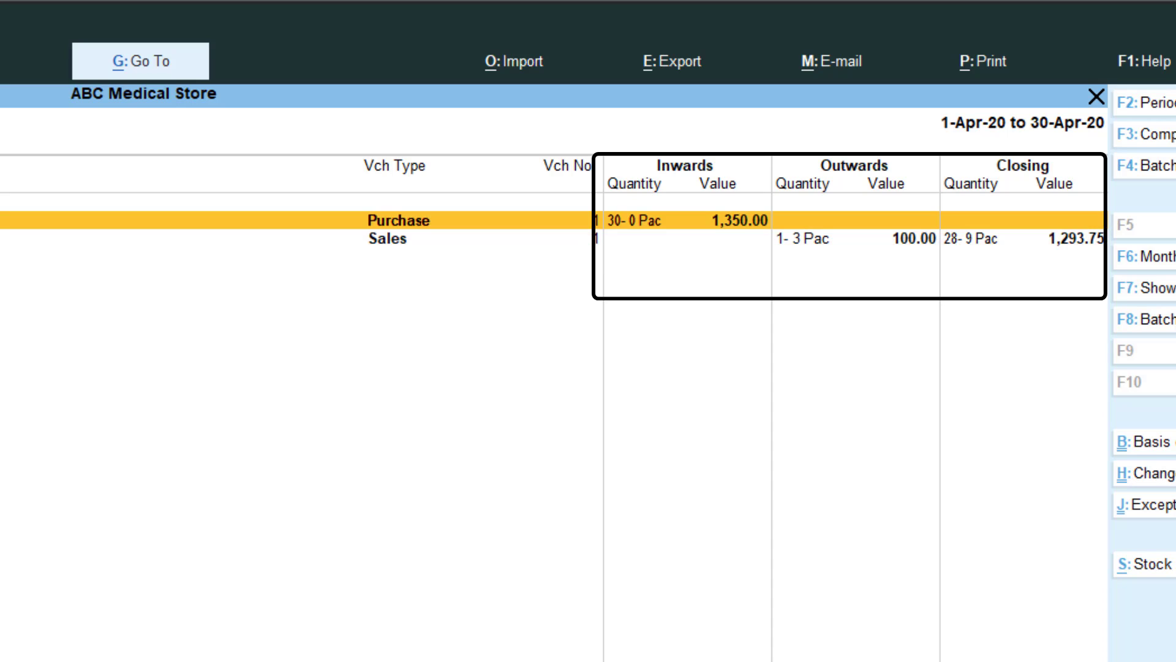
key(Down)
key(Up)
key(Down)
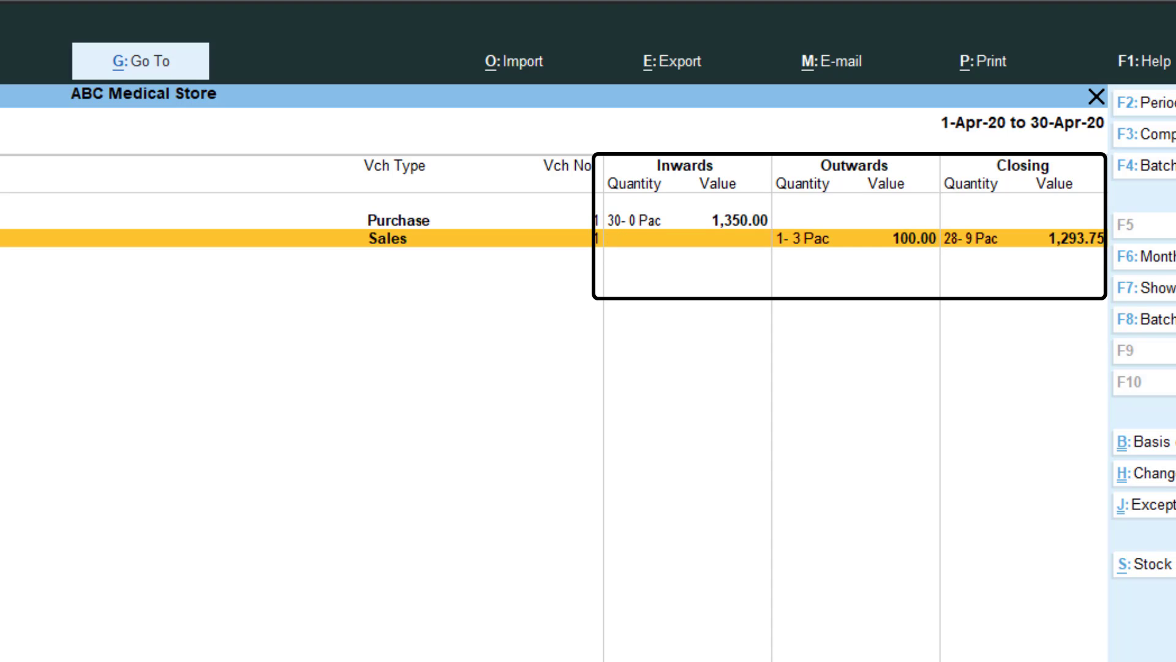